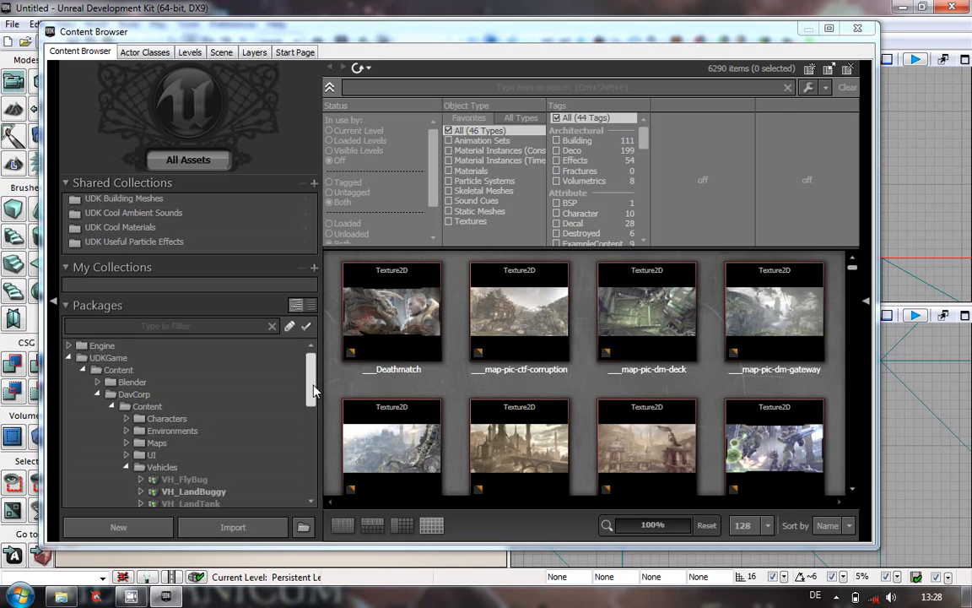
- Collapse the DavCorp package folder and list the Materials group of the VH_Scorpion package under UT3 Vehicles
click(313, 386)
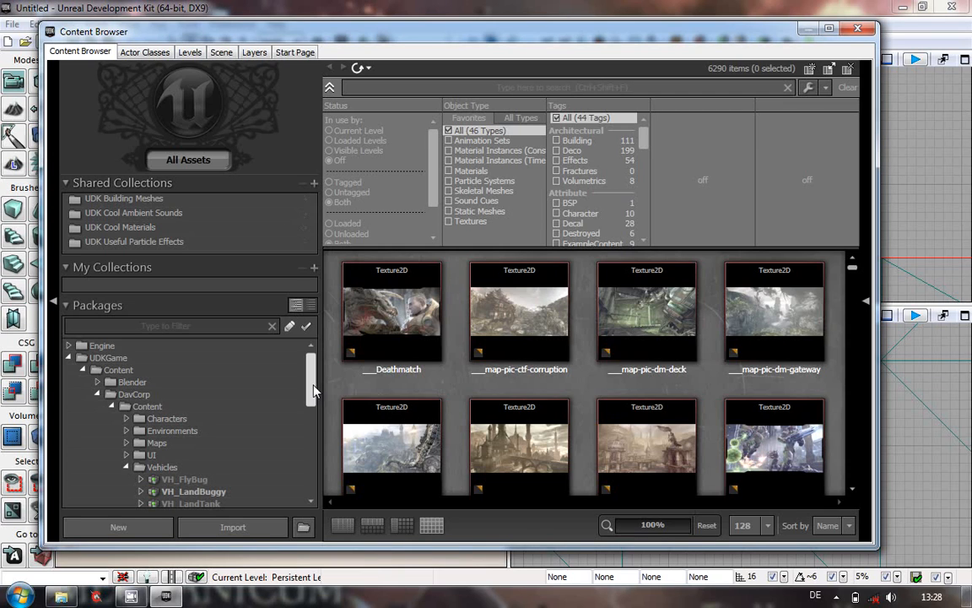
drag(313, 390, 313, 475)
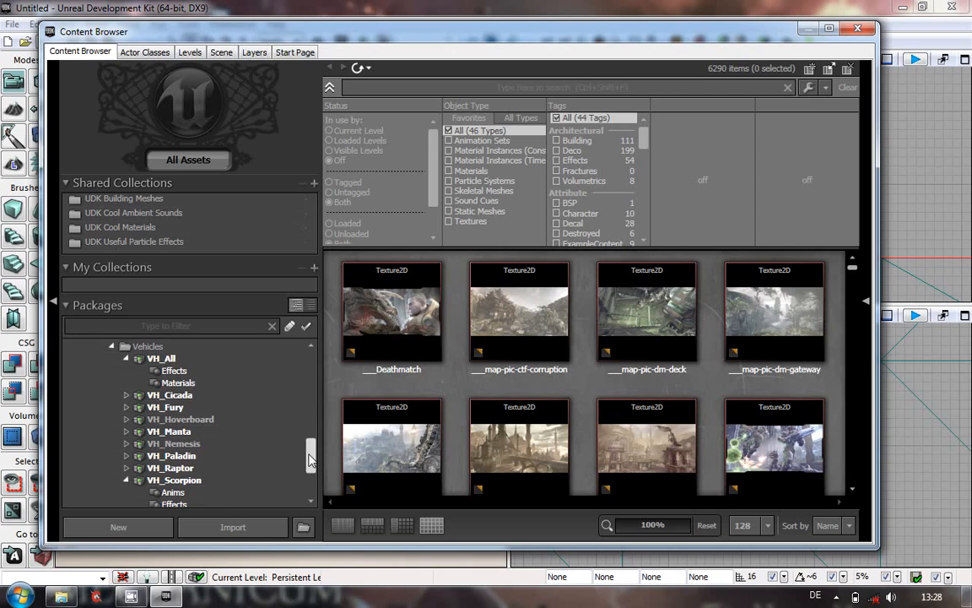
drag(310, 460, 311, 477)
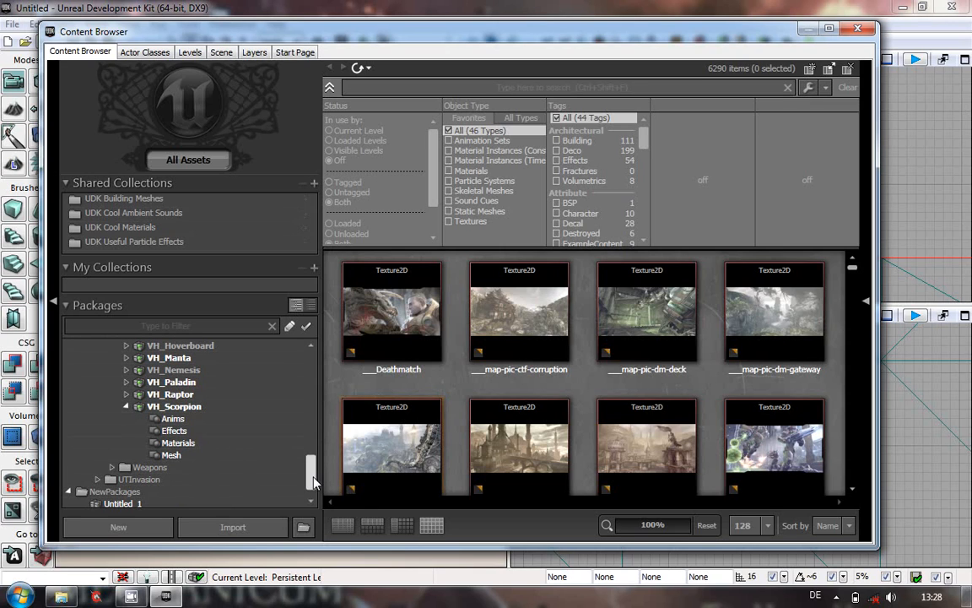
drag(314, 478, 312, 467)
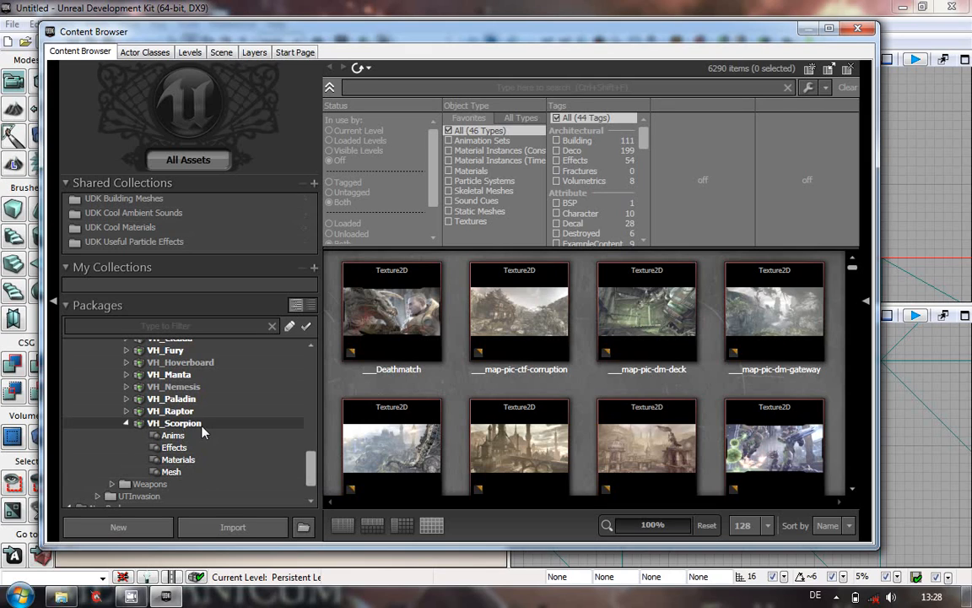
drag(310, 474, 292, 331)
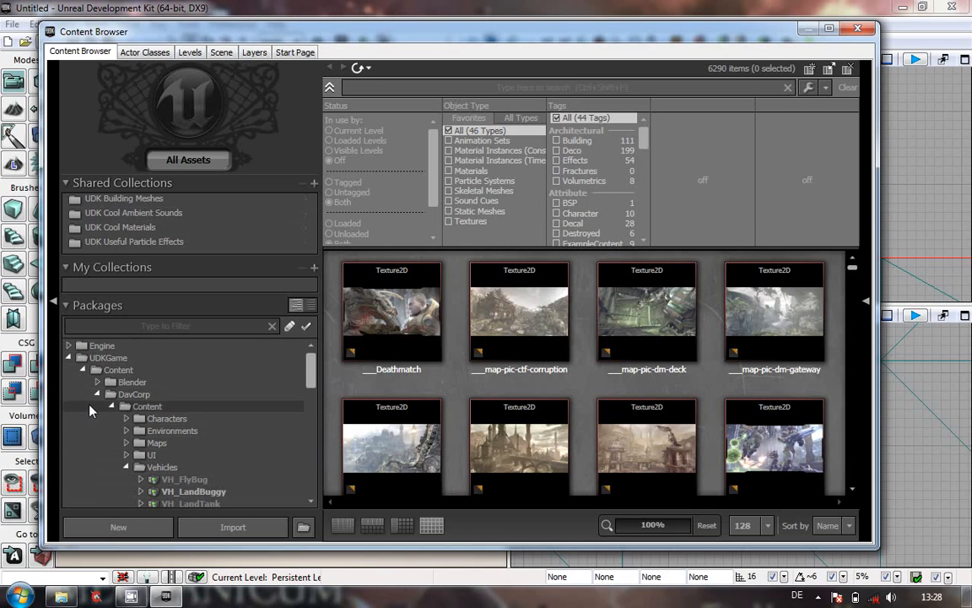
click(84, 372)
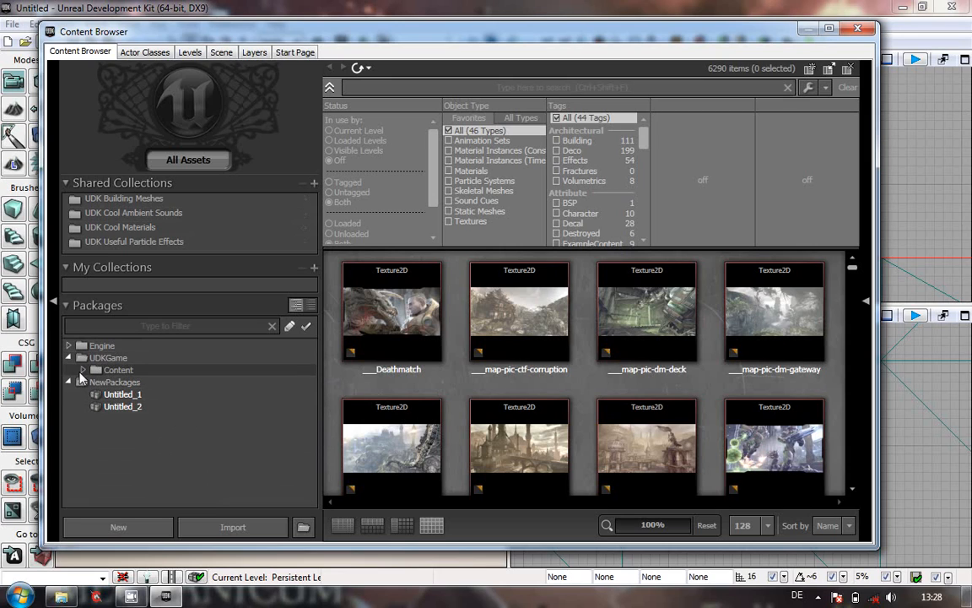
click(83, 372)
click(97, 394)
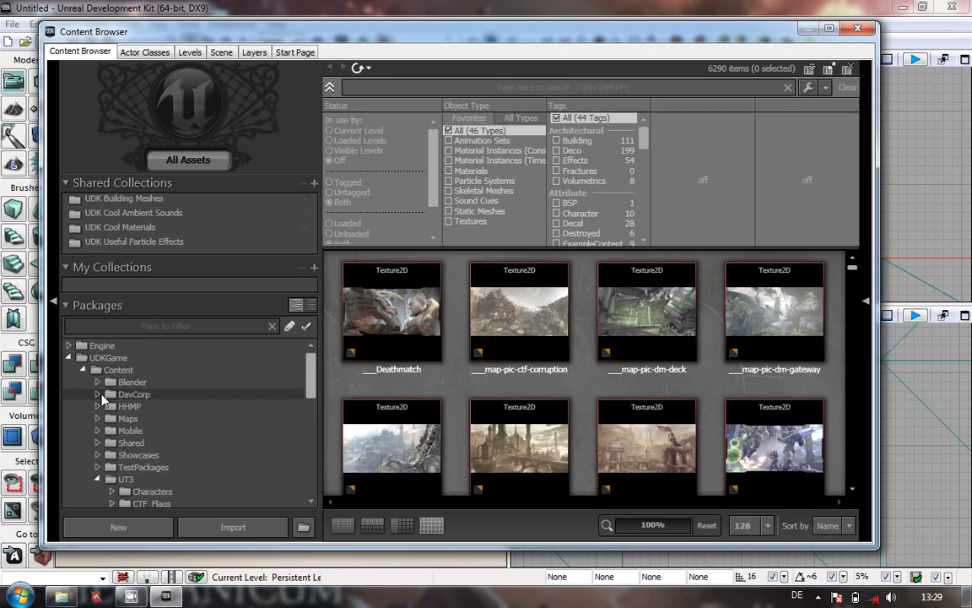
scroll(244, 421, down, 3)
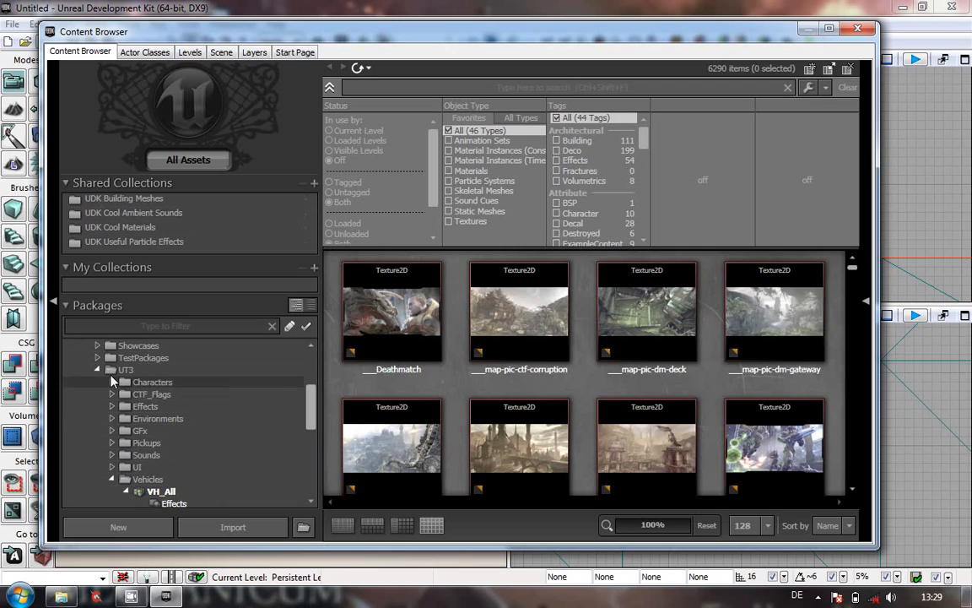
scroll(244, 379, down, 2)
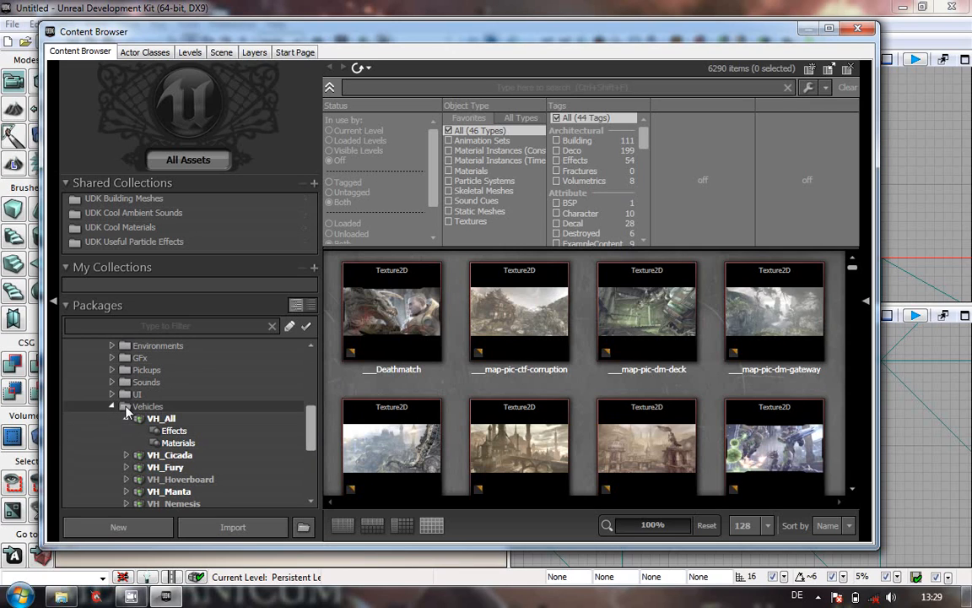
scroll(249, 389, down, 4)
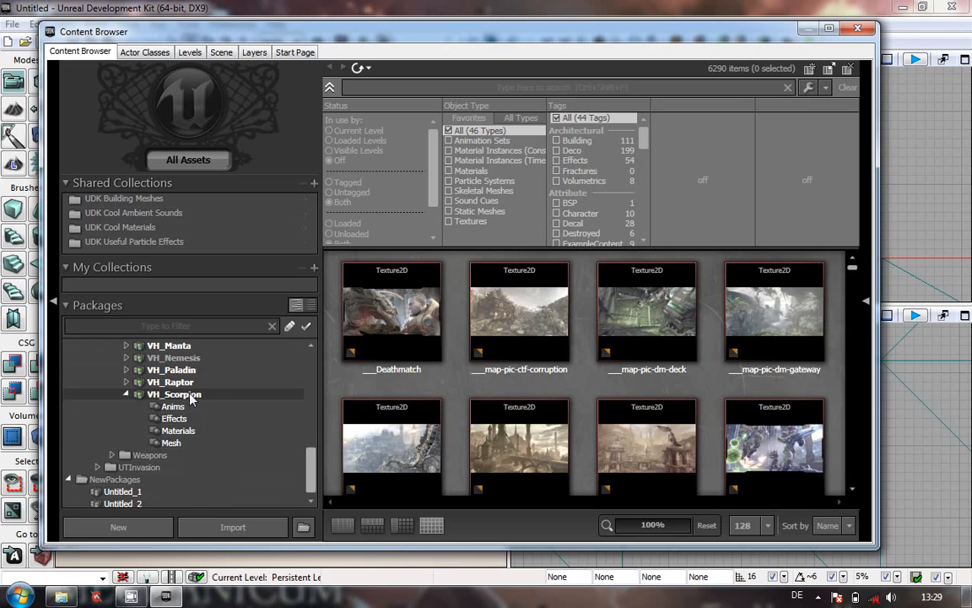
click(189, 432)
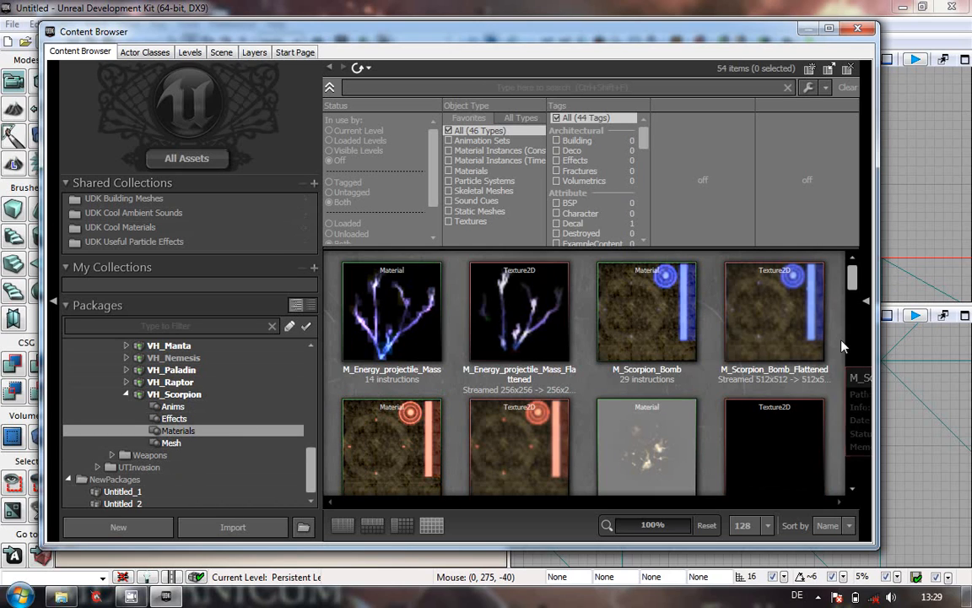
- Examine the Scorpion's materials and textures, including its diffuse, damage mask, emissive, normal and specular maps
drag(853, 281, 854, 361)
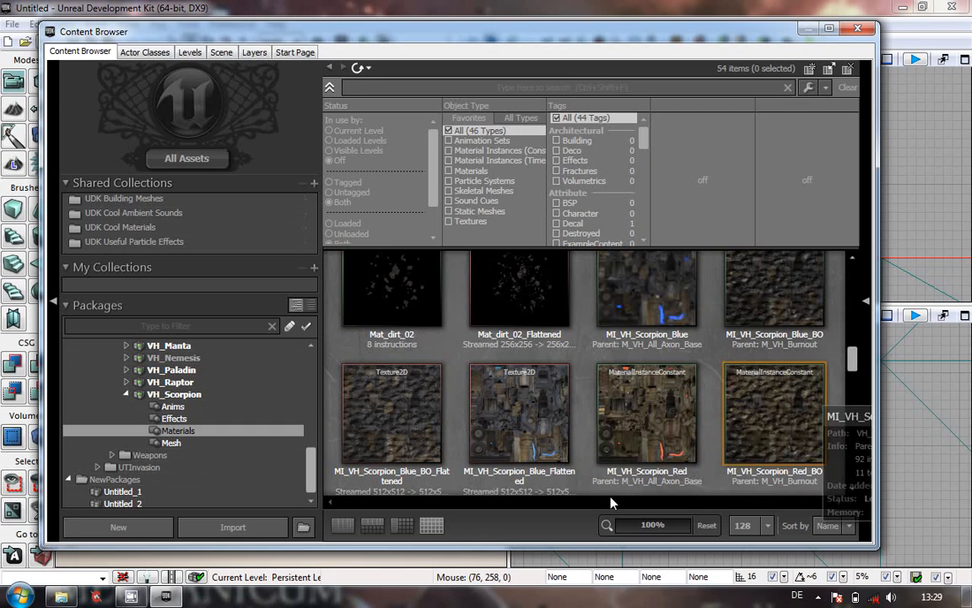
drag(853, 359, 854, 454)
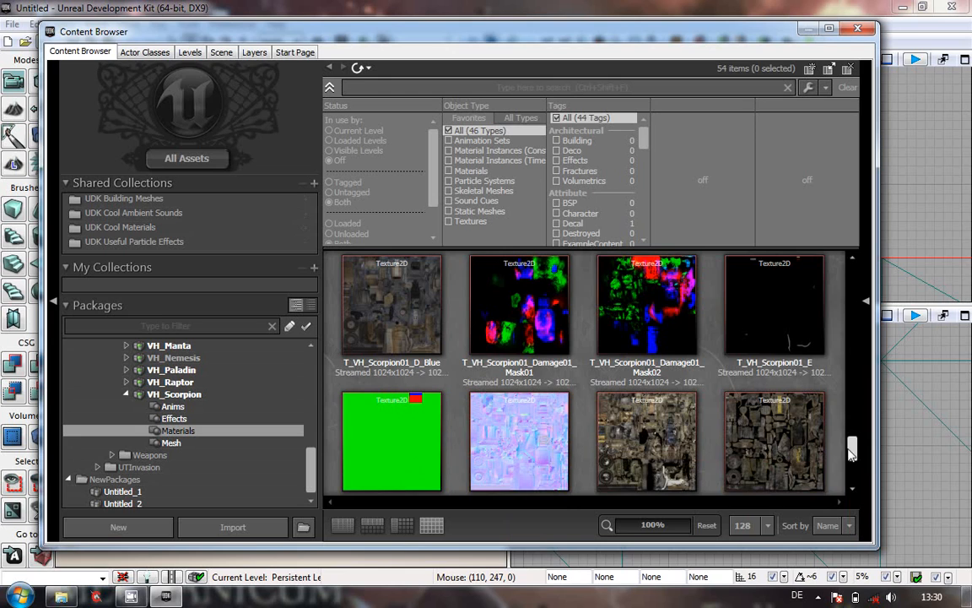
scroll(851, 453, down, 3)
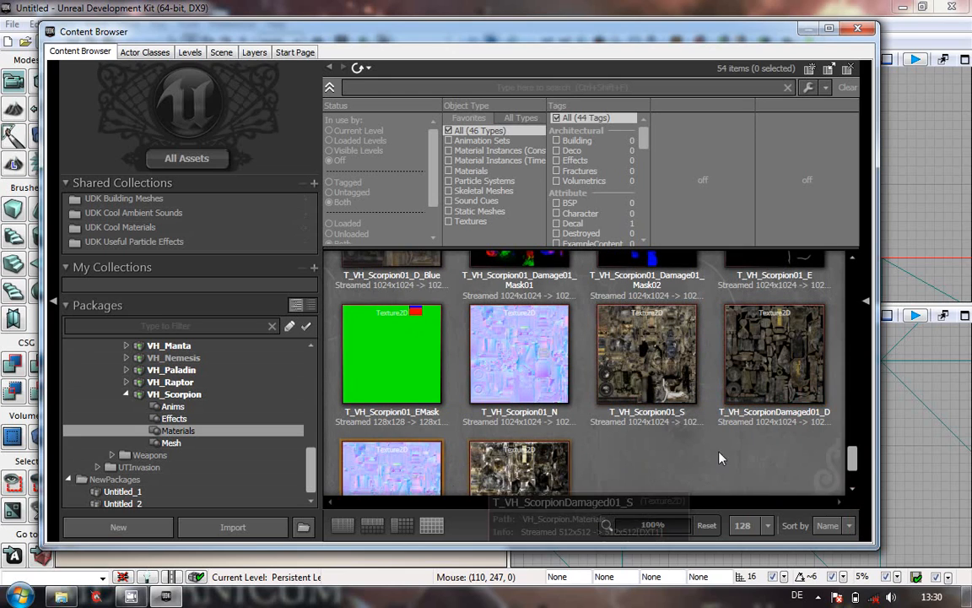
scroll(854, 456, up, 3)
mouse_move(855, 450)
mouse_down()
mouse_move(853, 371)
mouse_move(852, 447)
mouse_move(830, 494)
mouse_move(852, 452)
mouse_move(850, 416)
mouse_move(851, 468)
mouse_up()
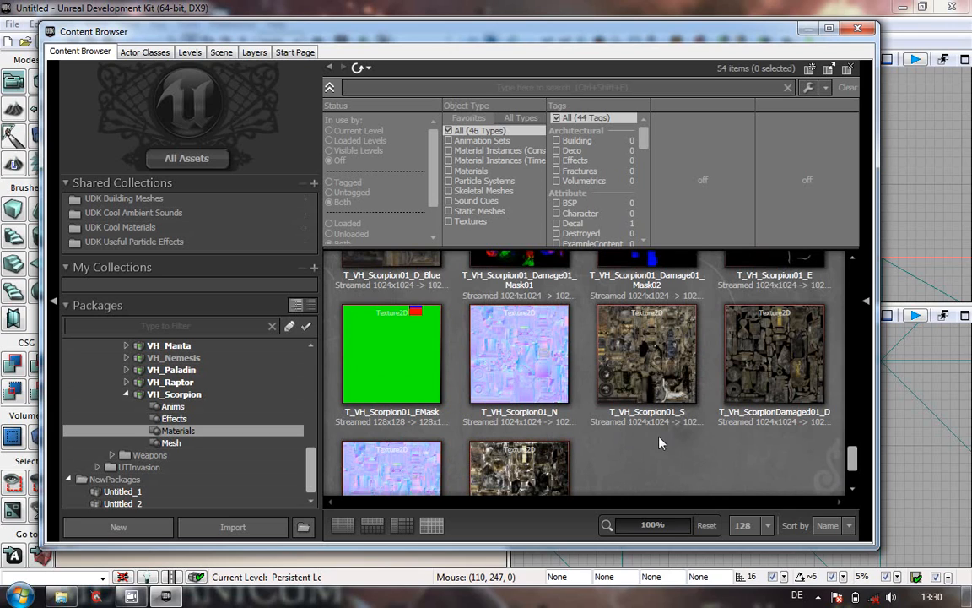
mouse_move(649, 389)
mouse_move(387, 446)
scroll(770, 414, up, 3)
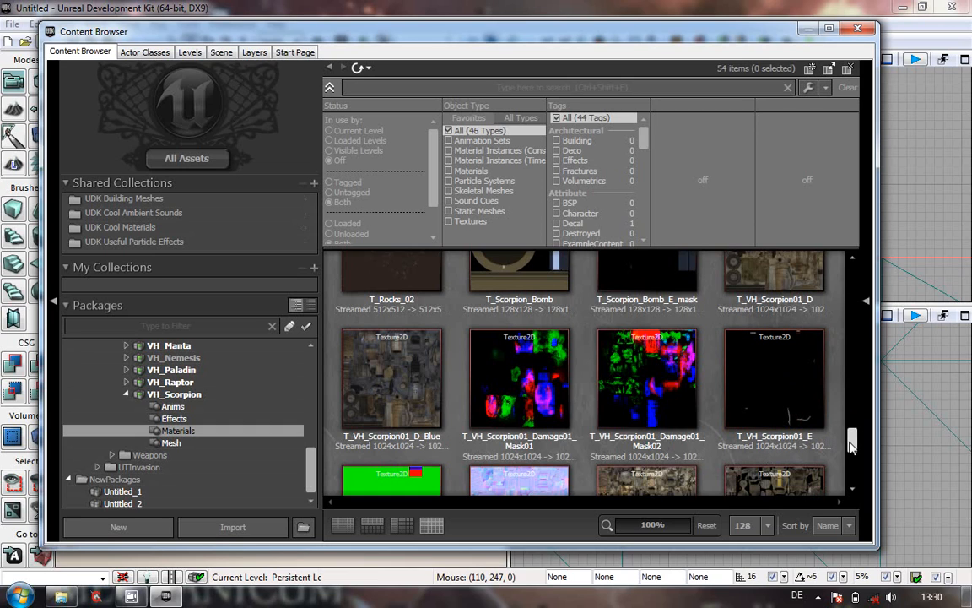
scroll(852, 437, up, 1)
mouse_move(851, 433)
mouse_down()
mouse_move(853, 442)
mouse_move(853, 424)
mouse_move(853, 436)
mouse_up()
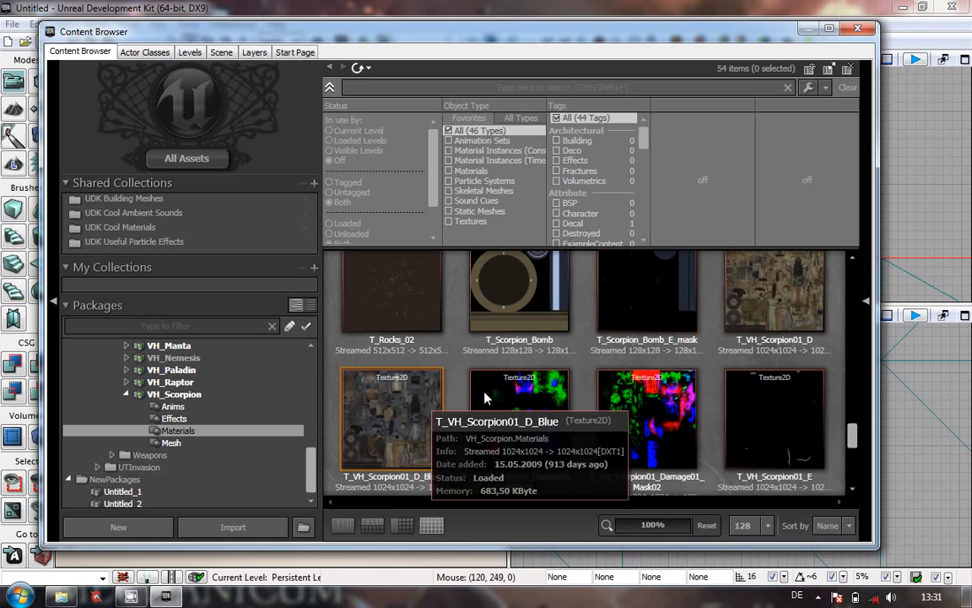
- Inspect the properties of the T_VH_Scorpion01_D_Blue texture and its available LODGroup options, leaving the group at Vehicle
click(394, 441)
double_click(394, 441)
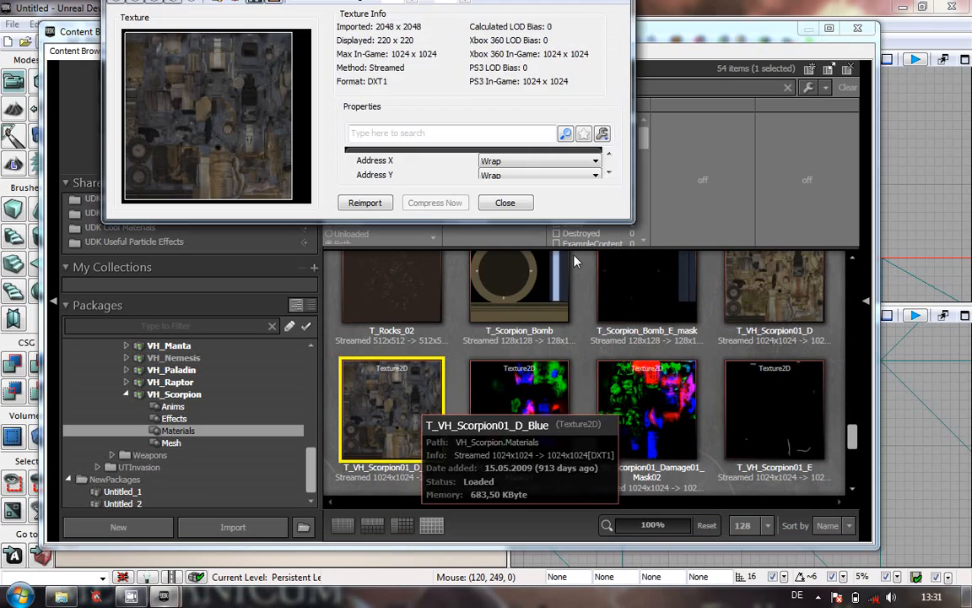
drag(618, 225, 616, 551)
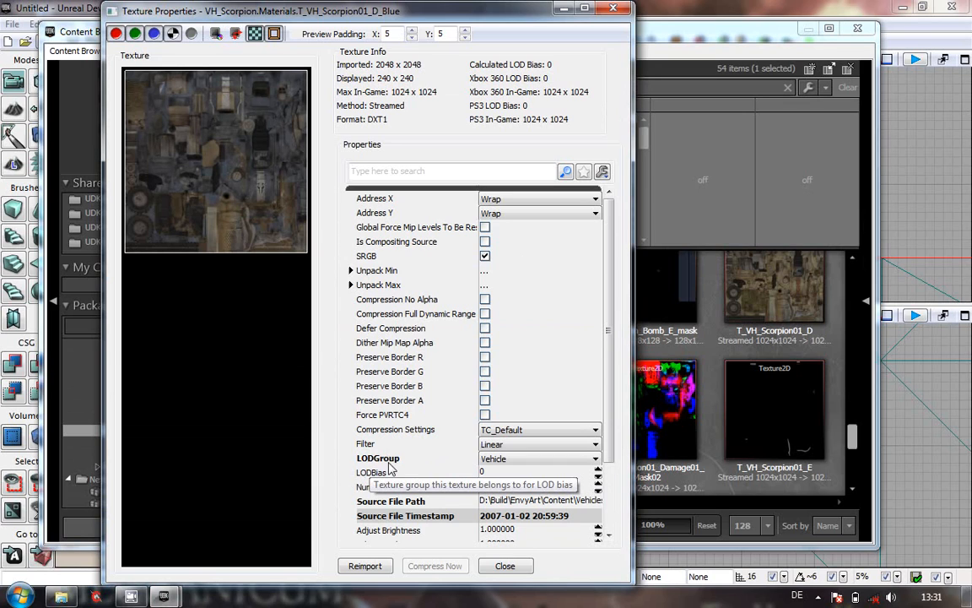
click(497, 461)
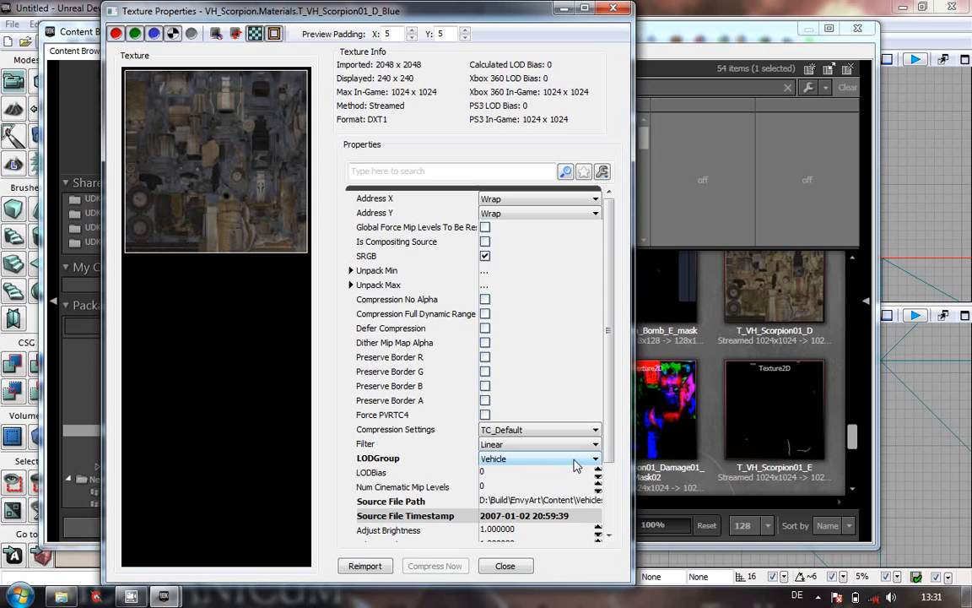
click(516, 460)
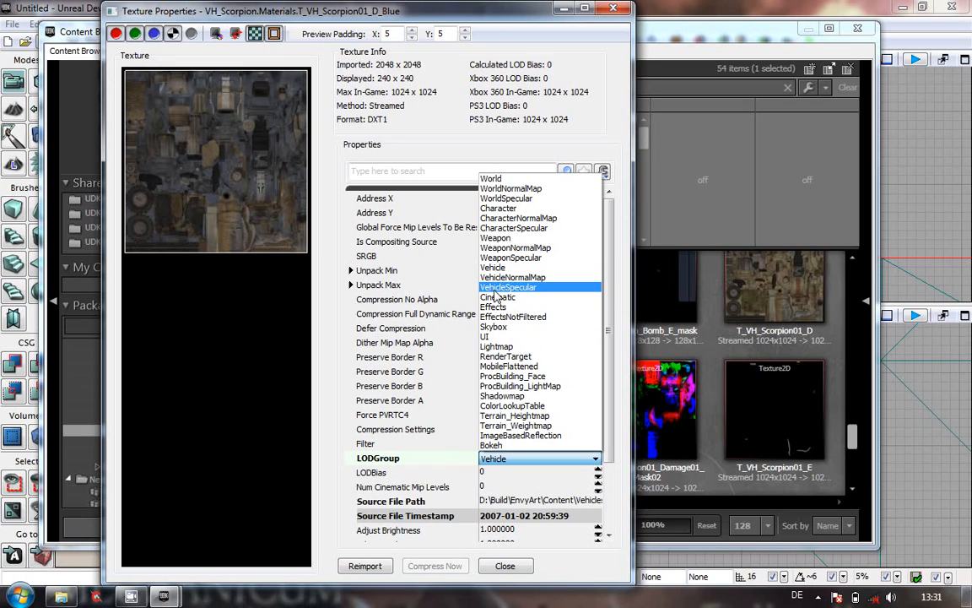
click(621, 484)
click(504, 565)
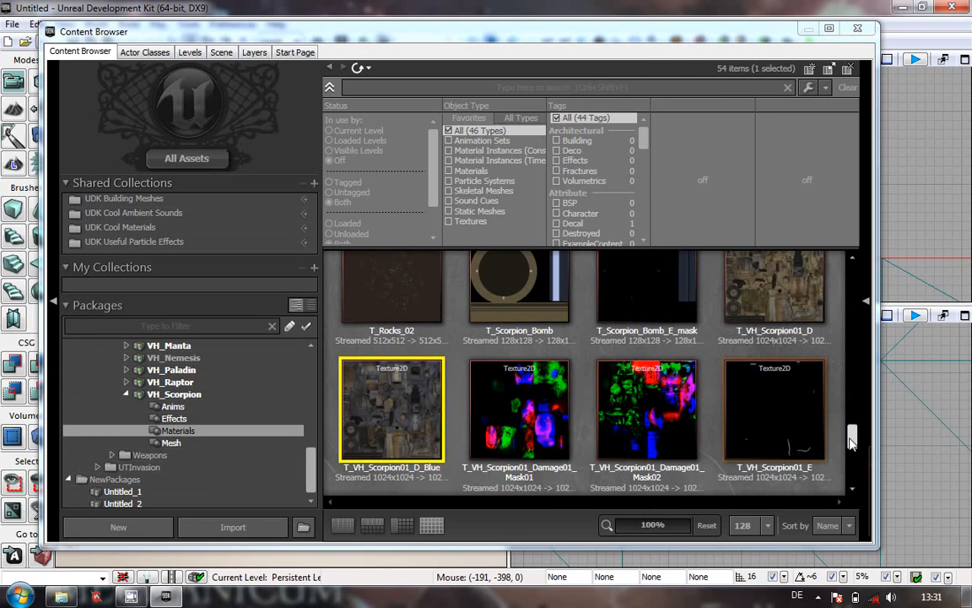
- Examine the Scorpion's material instances, covering the blue and red team, burnout, spawn and time-varying versions
drag(852, 445, 854, 415)
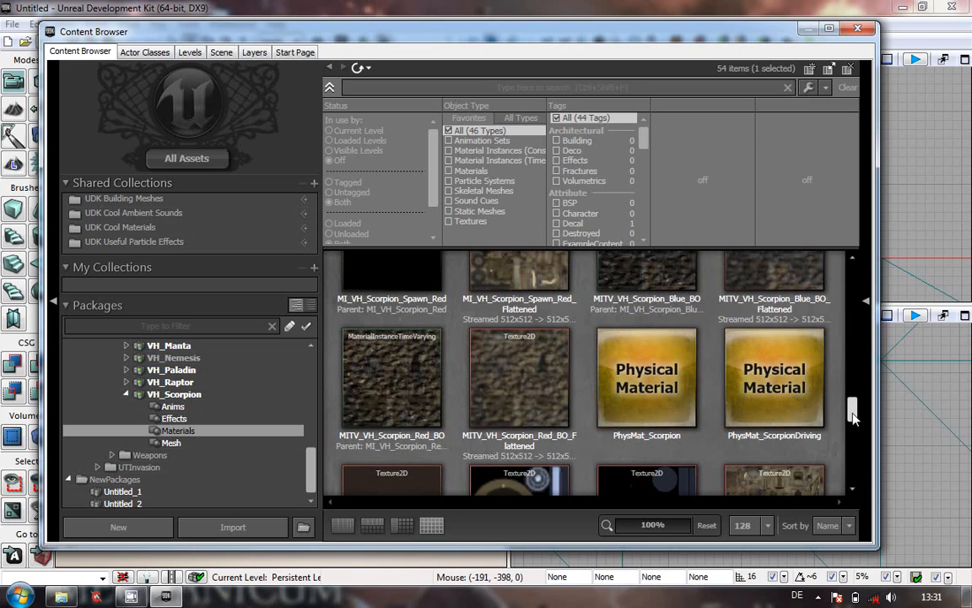
drag(852, 414, 852, 412)
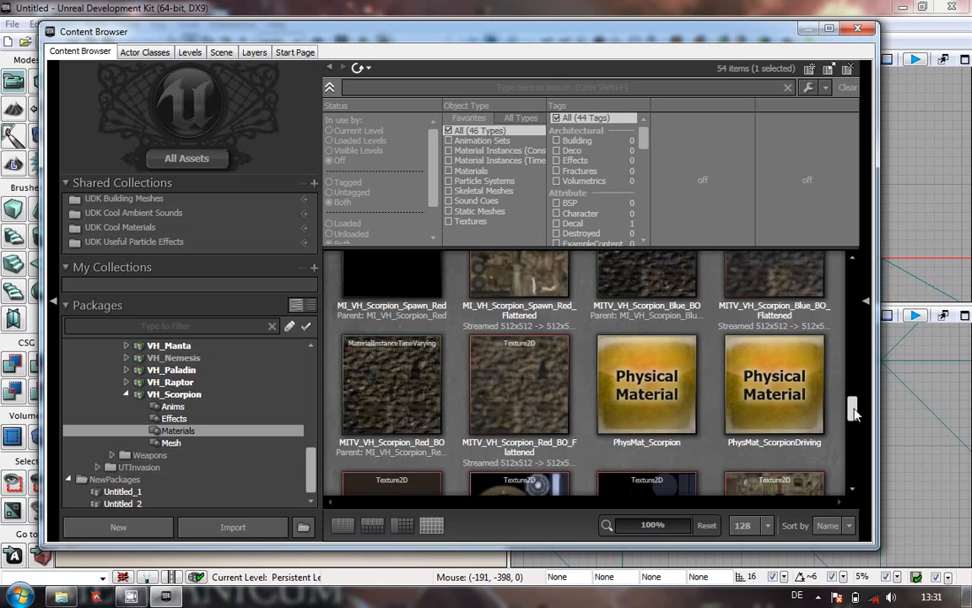
drag(854, 414, 857, 401)
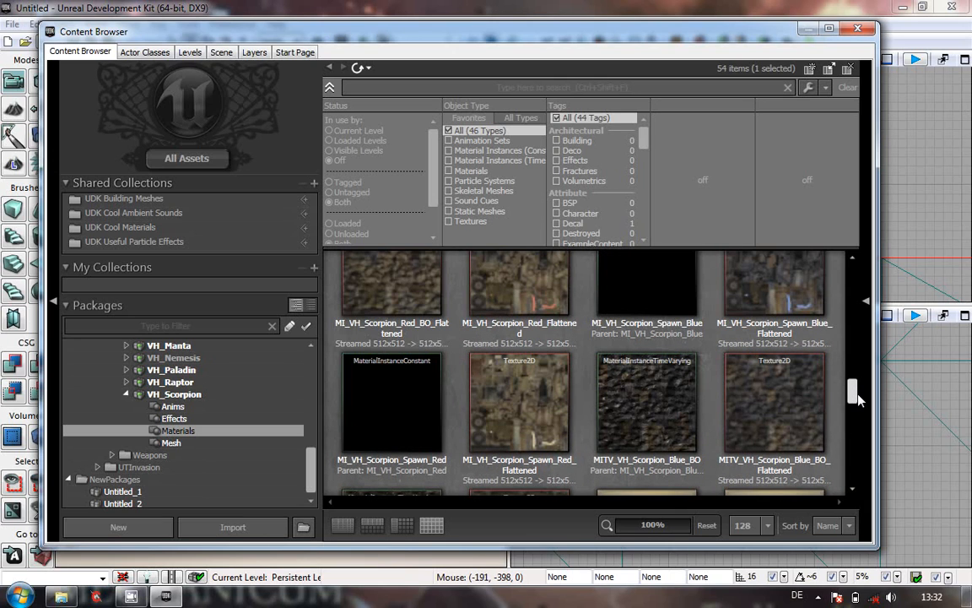
drag(857, 401, 863, 365)
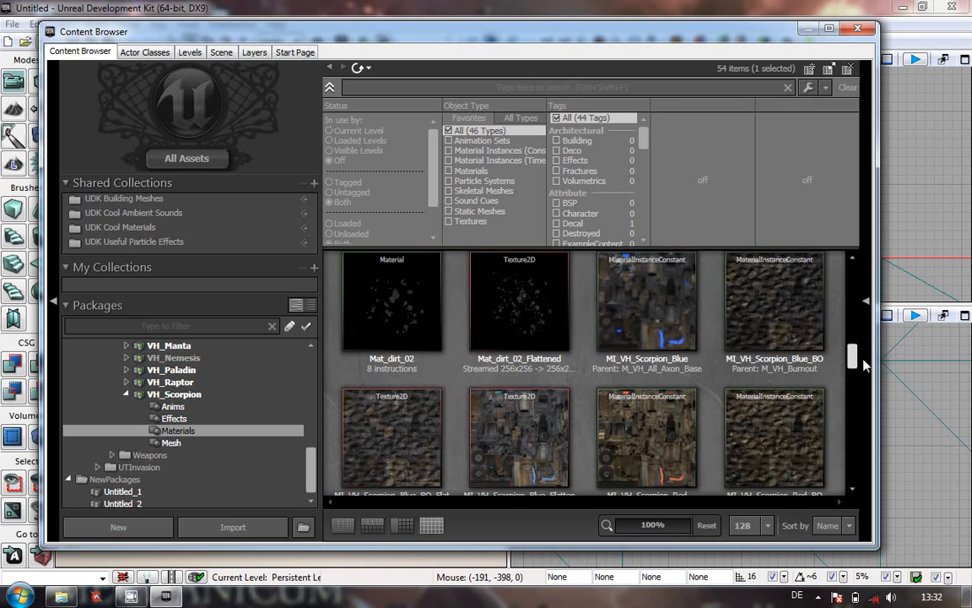
drag(862, 360, 862, 359)
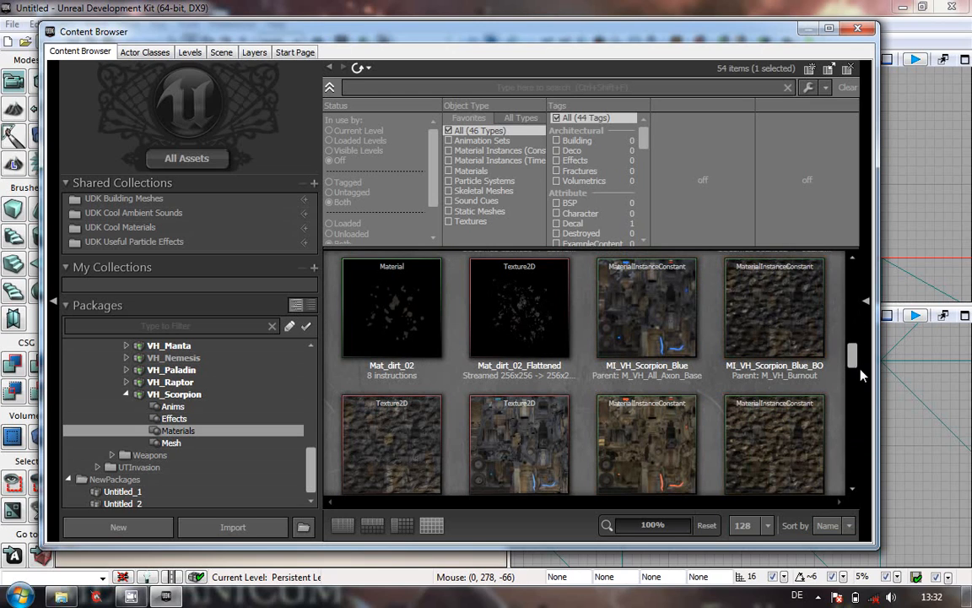
drag(855, 361, 855, 364)
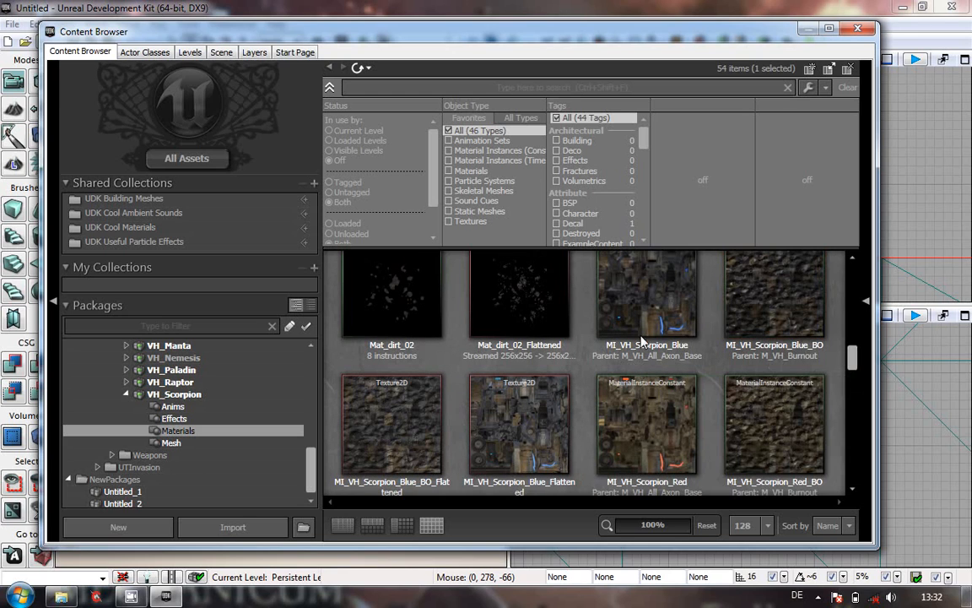
drag(856, 362, 861, 401)
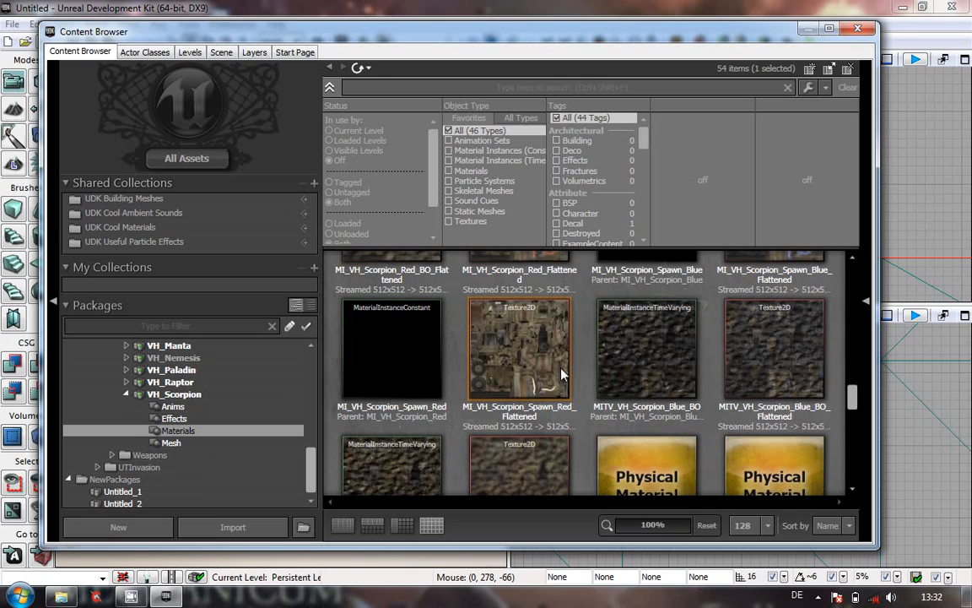
mouse_move(611, 335)
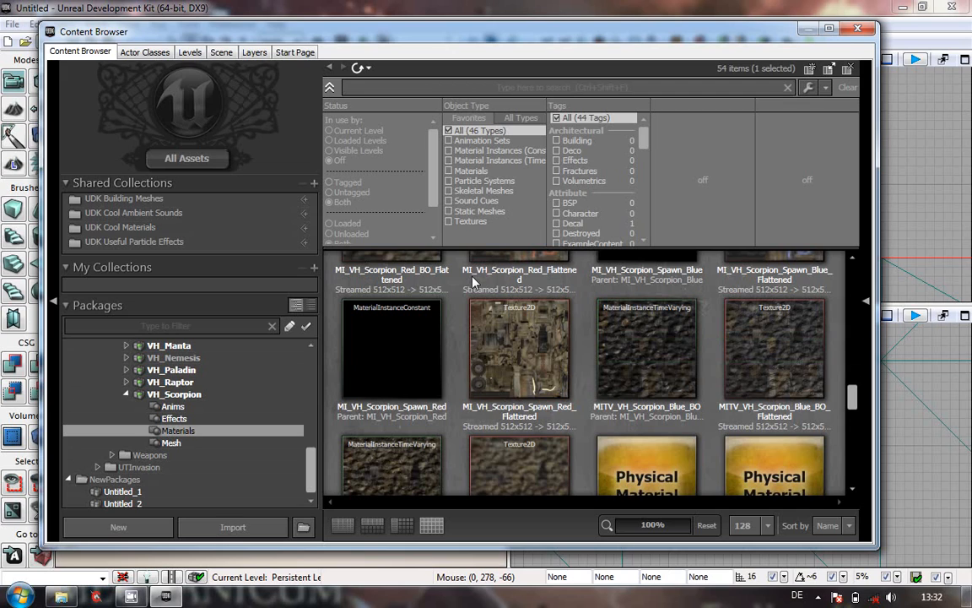
- Review the asset types that can be created here, including MaterialInstanceConstant and MaterialInstanceTimeVarying, without creating one
right_click(588, 385)
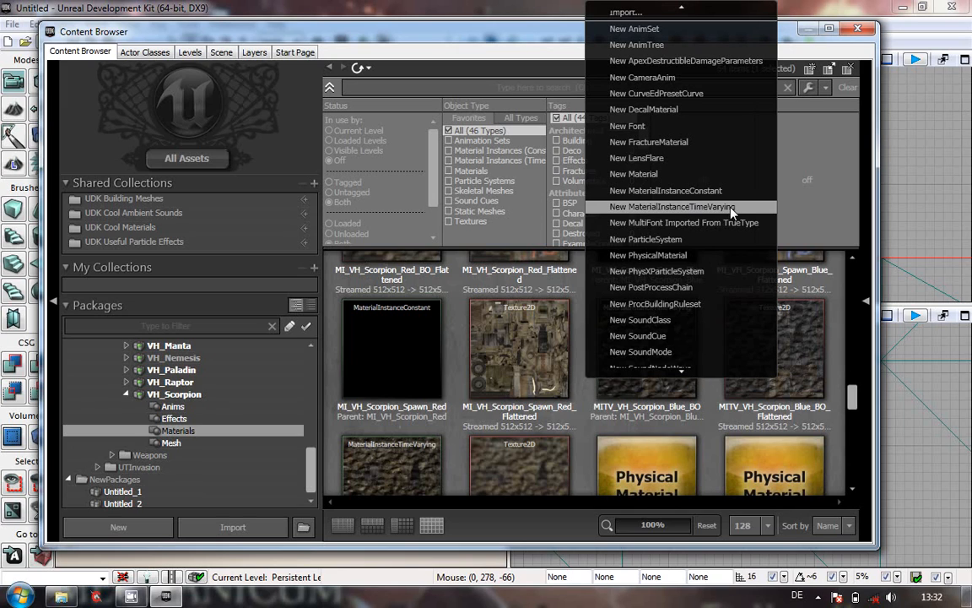
scroll(734, 211, down, 1)
click(585, 422)
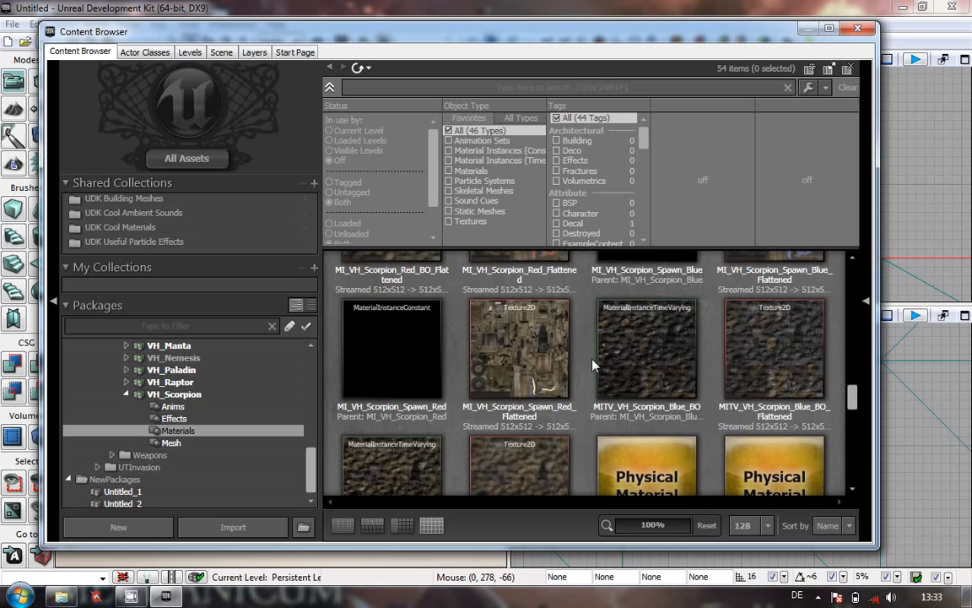
- Open the MI_VH_Scorpion_Red material instance in its editor and turn the preview to see the Scorpion from the side
scroll(593, 364, up, 1)
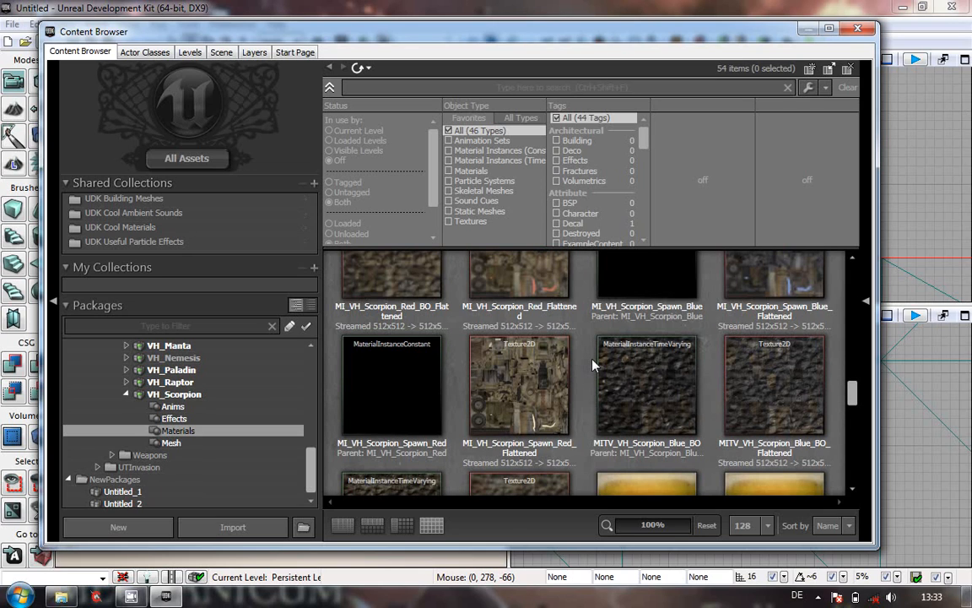
scroll(594, 364, up, 1)
scroll(588, 365, up, 4)
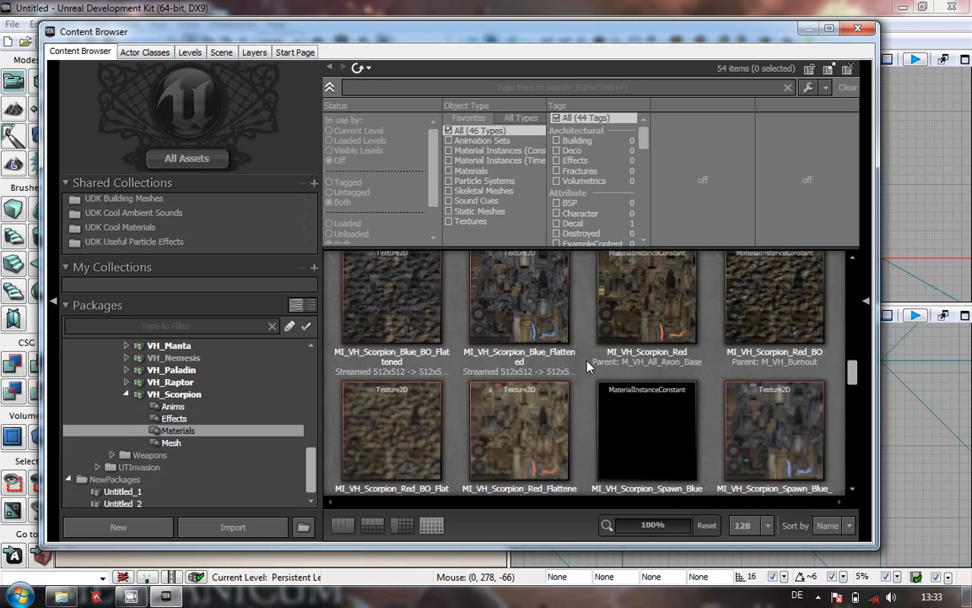
scroll(588, 366, up, 1)
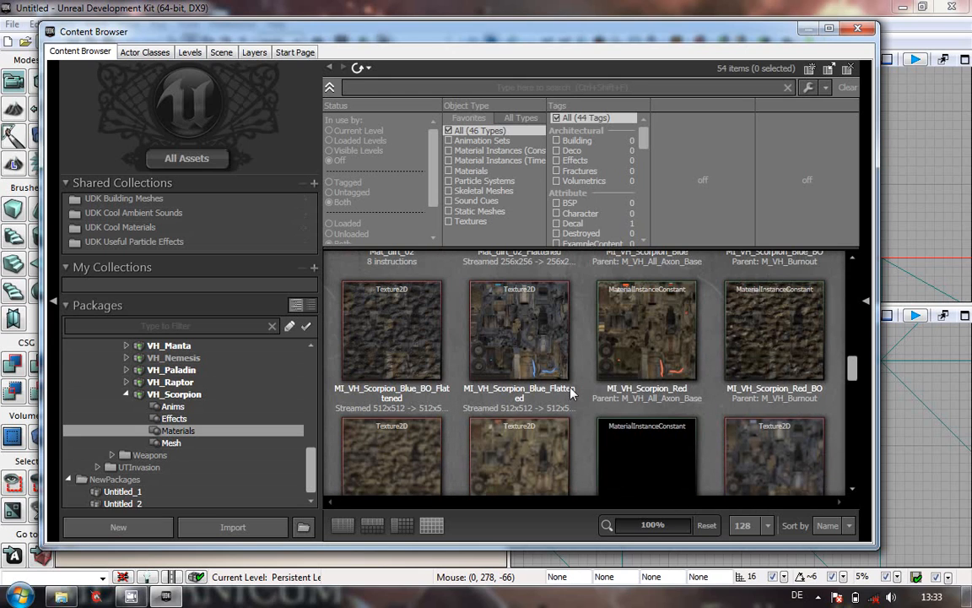
scroll(580, 404, up, 1)
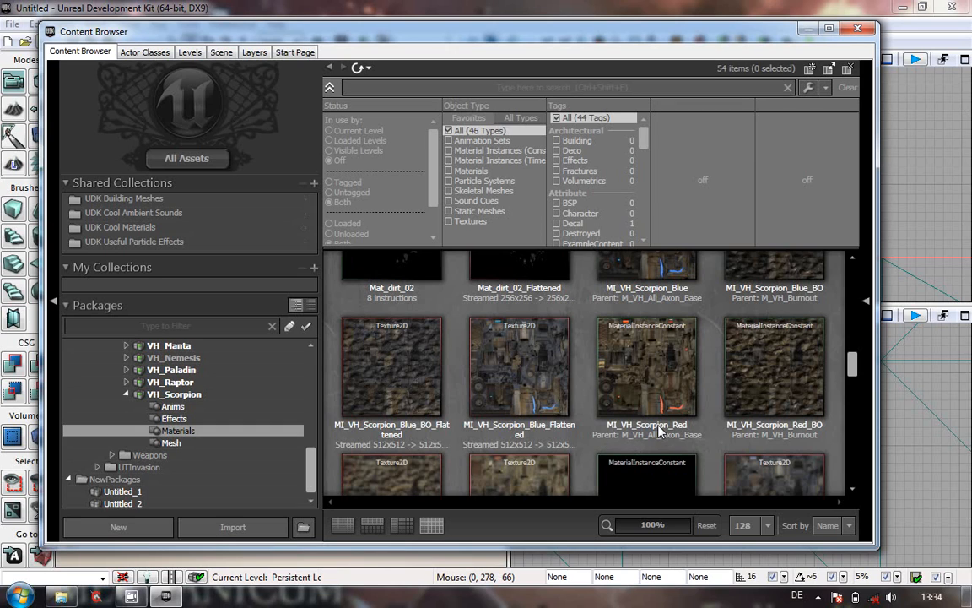
mouse_move(639, 380)
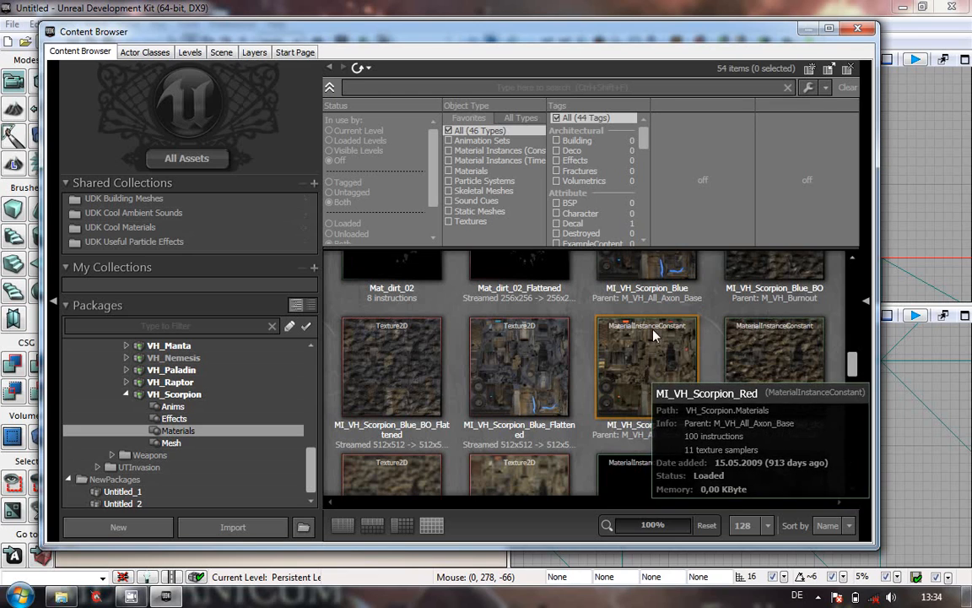
double_click(642, 366)
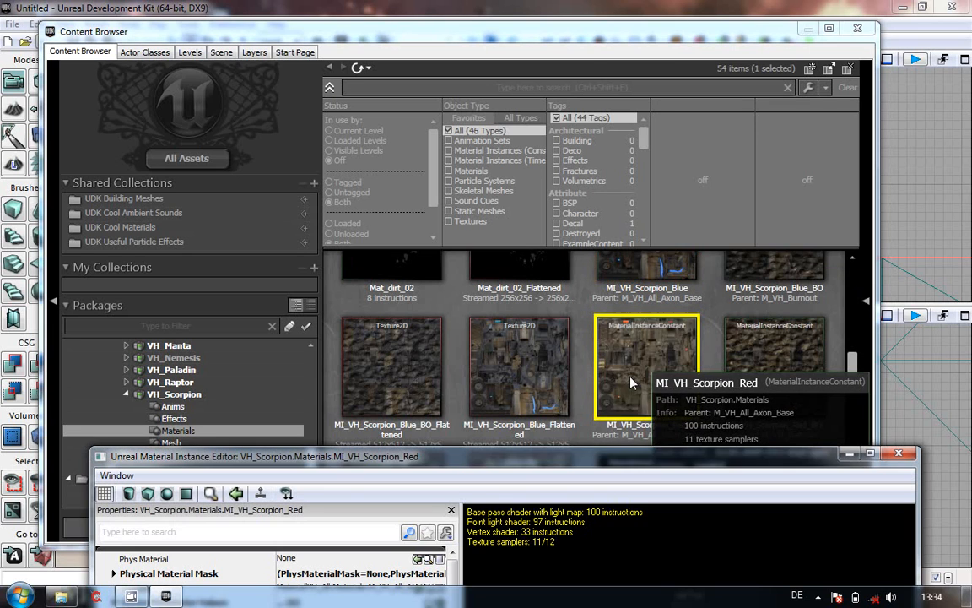
drag(540, 414, 554, 38)
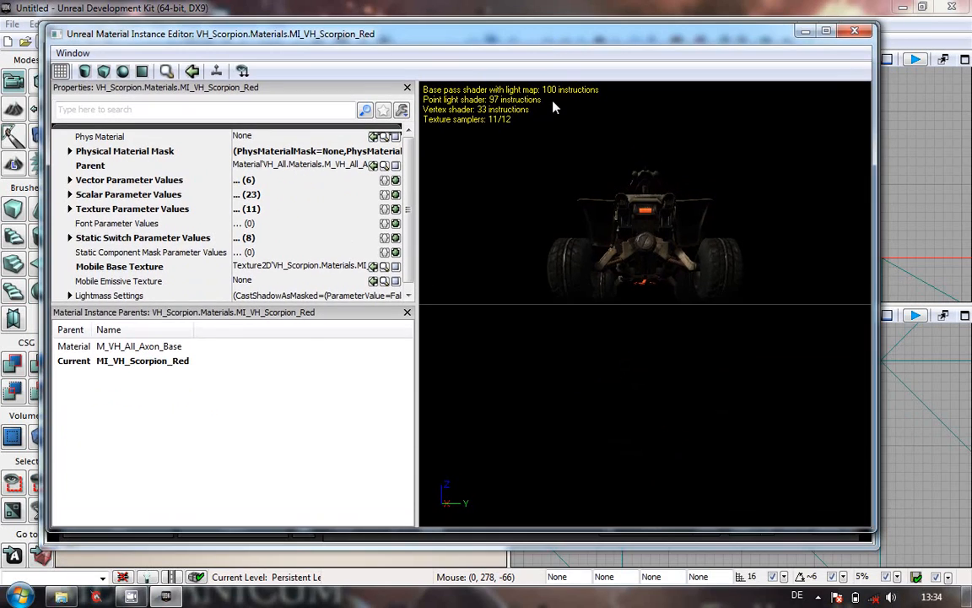
drag(608, 278, 873, 375)
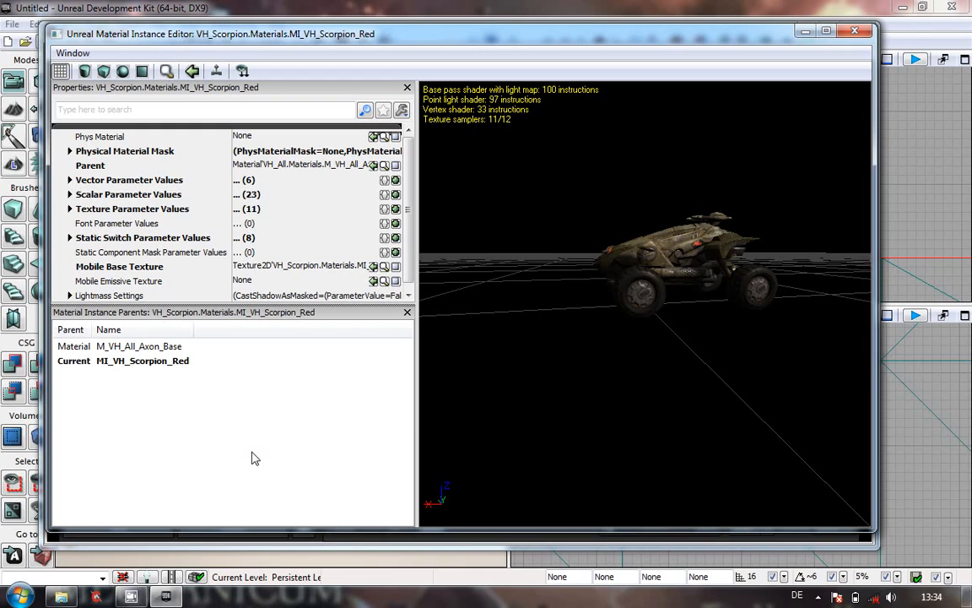
- Enlarge the properties area and inspect the Vector Parameter Values, including the Veh_DistTeamColor colour, without changing it
drag(240, 306, 236, 452)
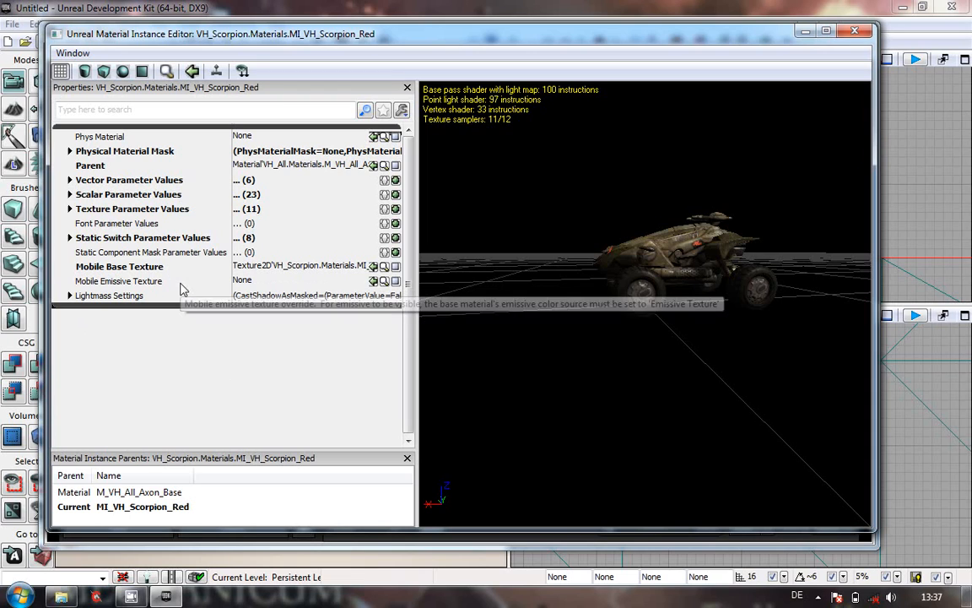
click(69, 179)
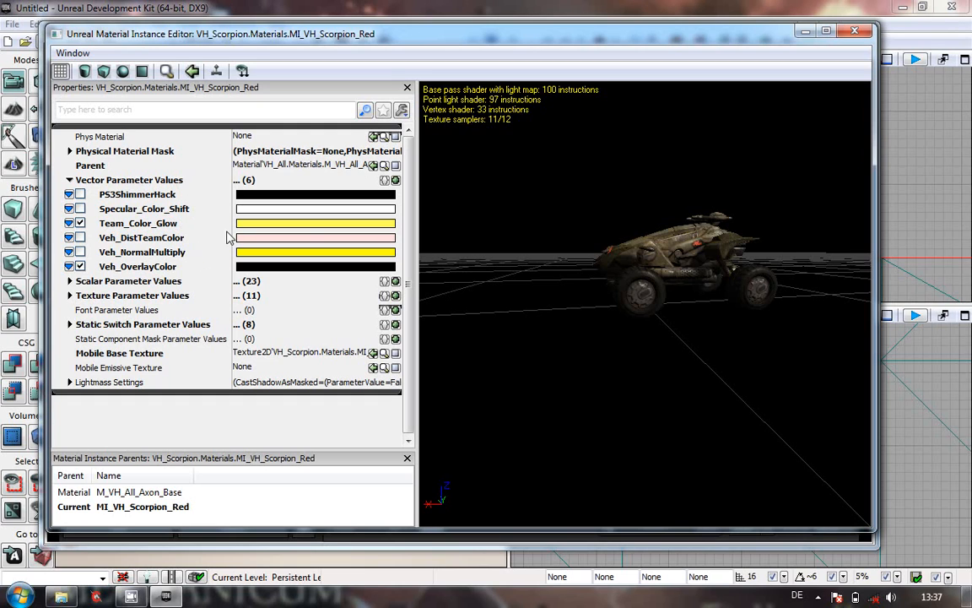
click(287, 241)
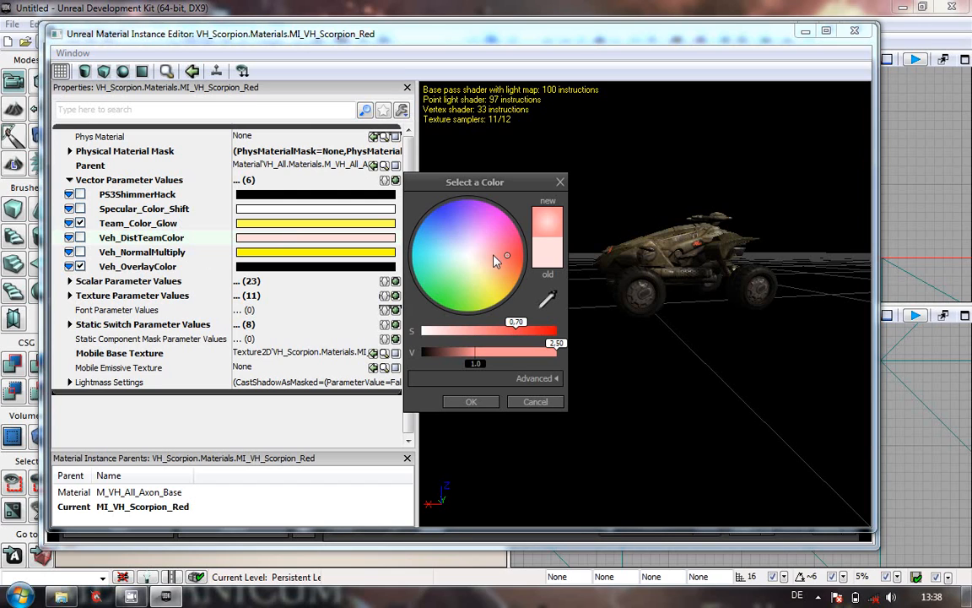
click(561, 182)
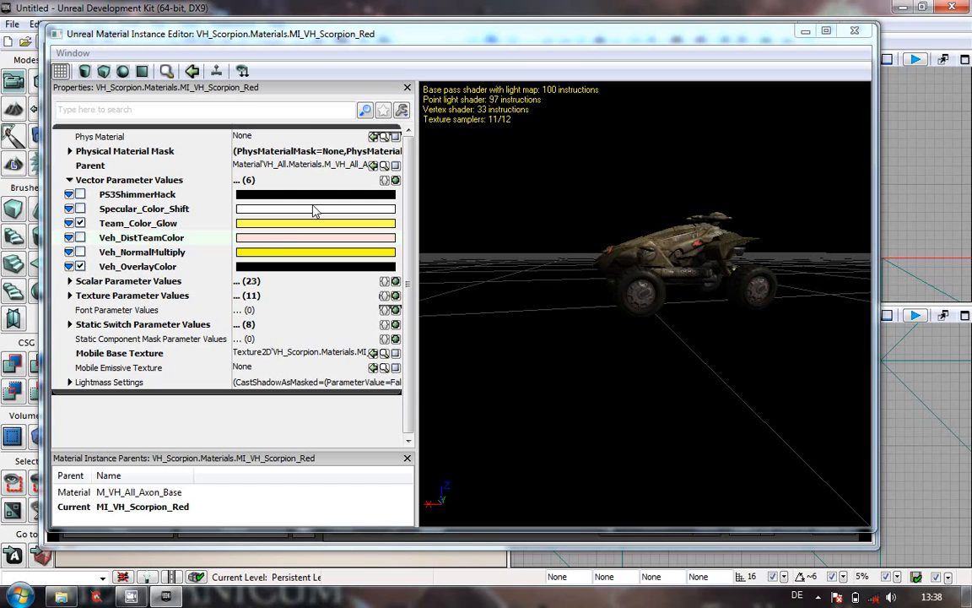
click(70, 180)
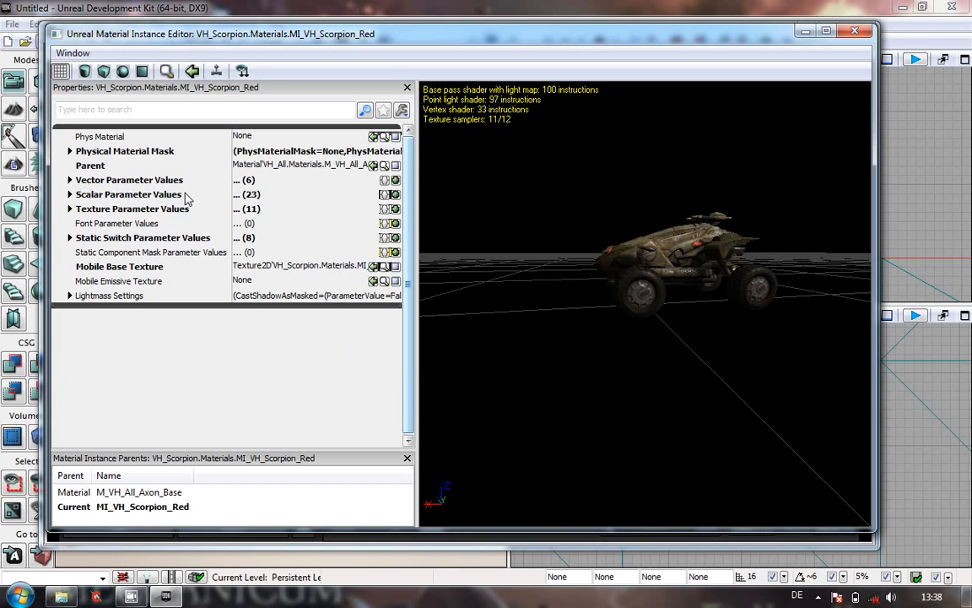
- Show all material parameters and review the Scalar Parameter Values from Brake_Light to Veh_Tread_Speed
click(70, 194)
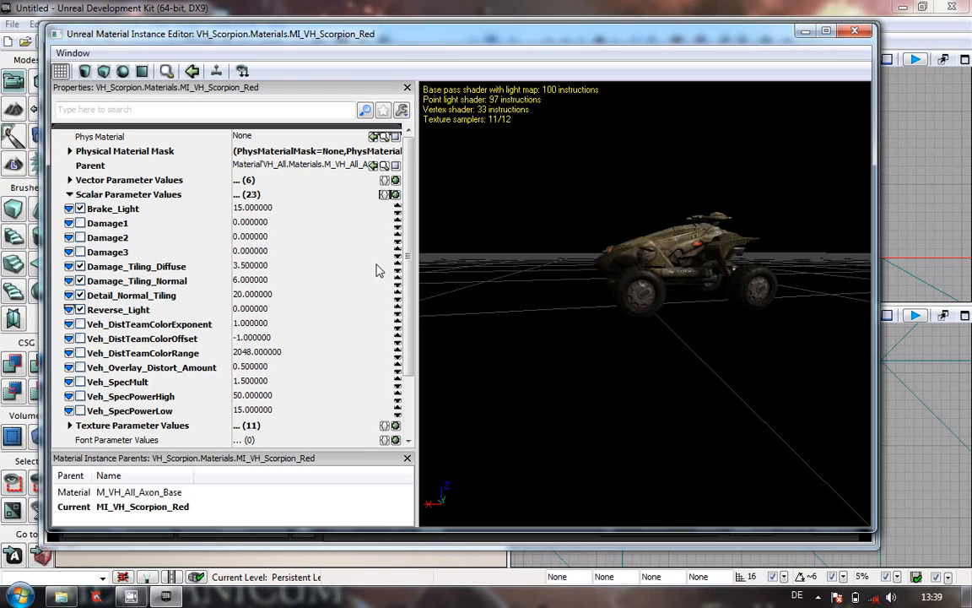
click(242, 71)
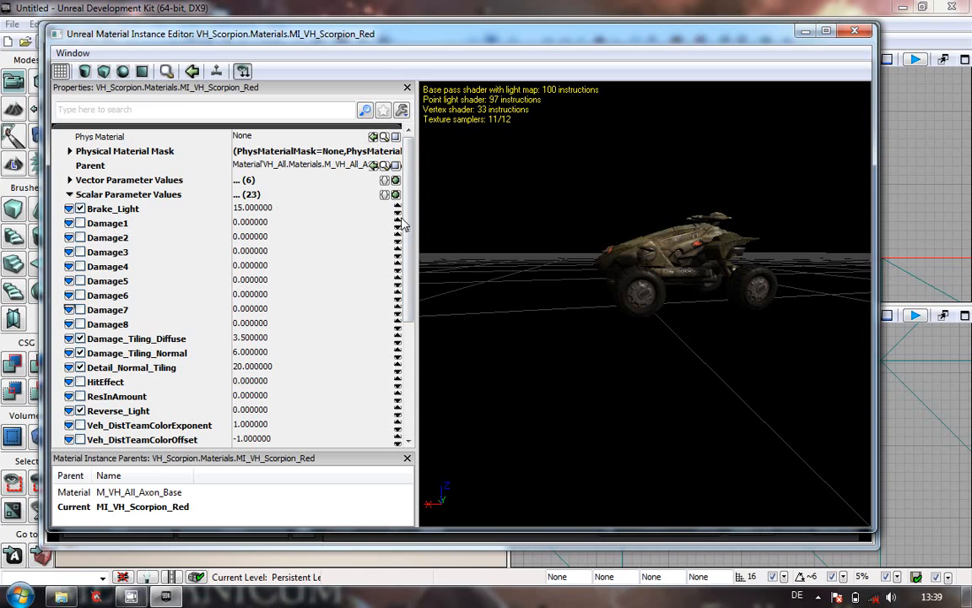
mouse_move(411, 183)
mouse_down()
mouse_move(411, 222)
mouse_move(410, 200)
mouse_up()
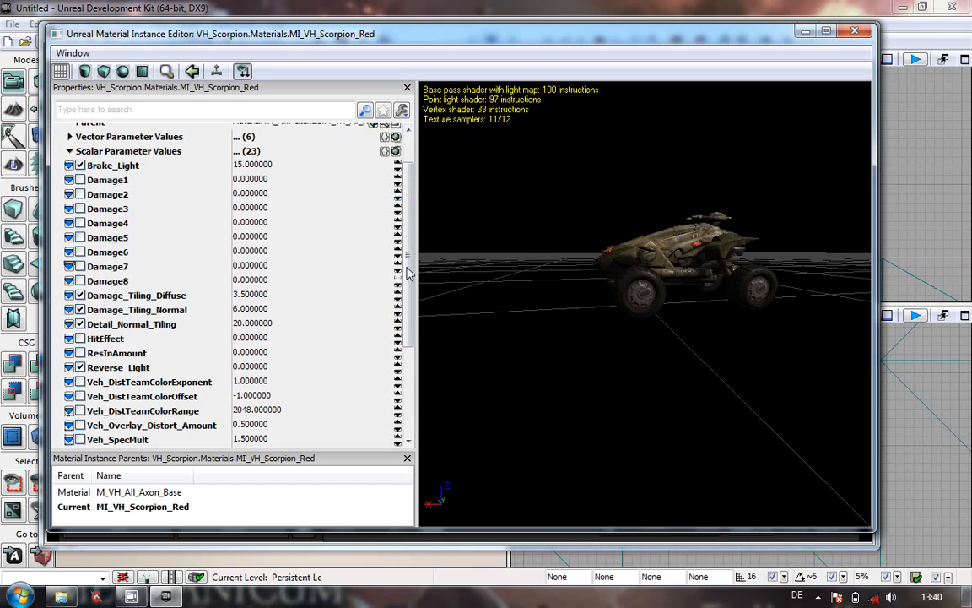
drag(411, 251, 401, 314)
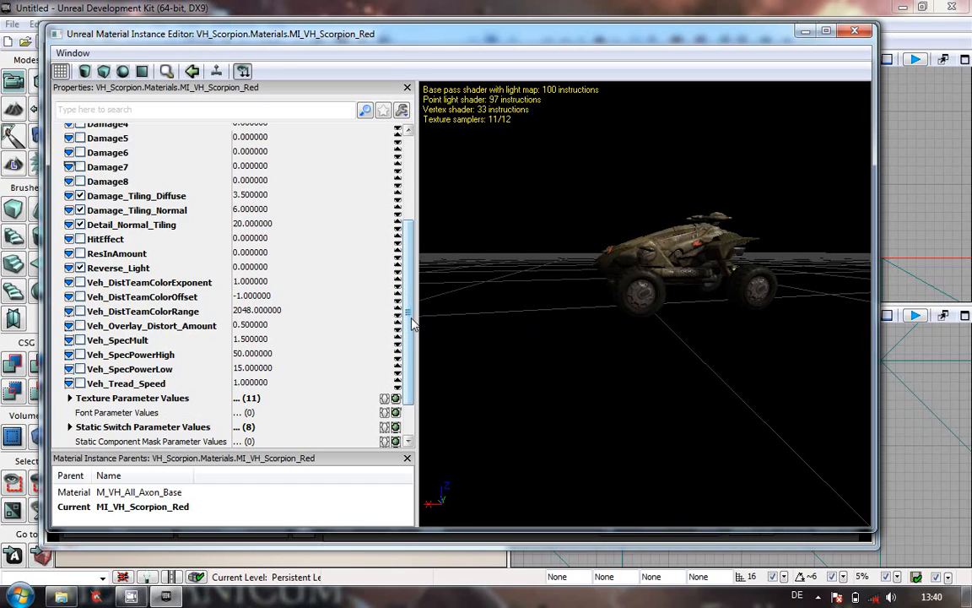
drag(412, 323, 421, 212)
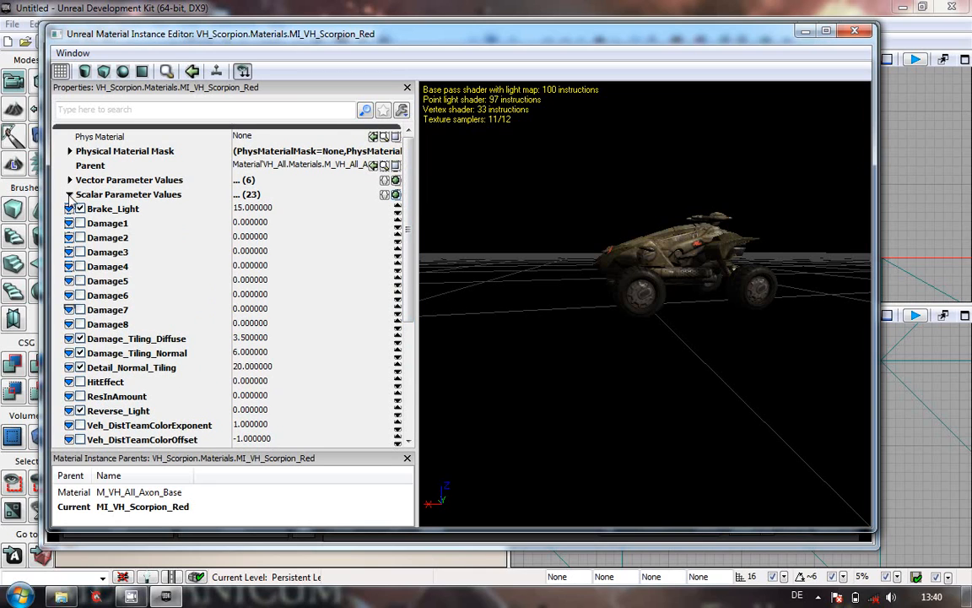
click(69, 194)
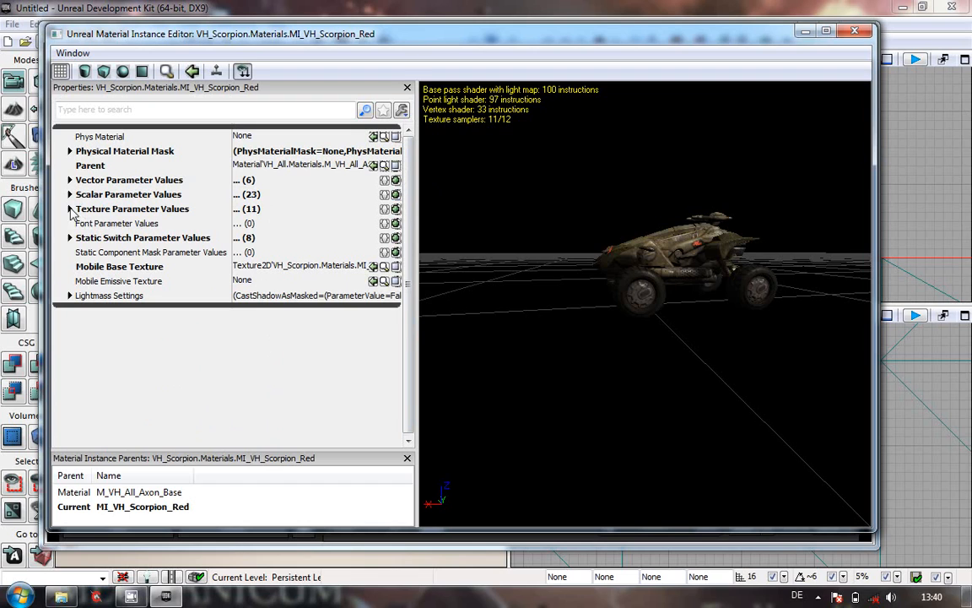
- Inspect the textures assigned under Texture Parameter Values, including the damage masks, diffuse, Emask, emissive, normal, overlay and specular entries
click(69, 209)
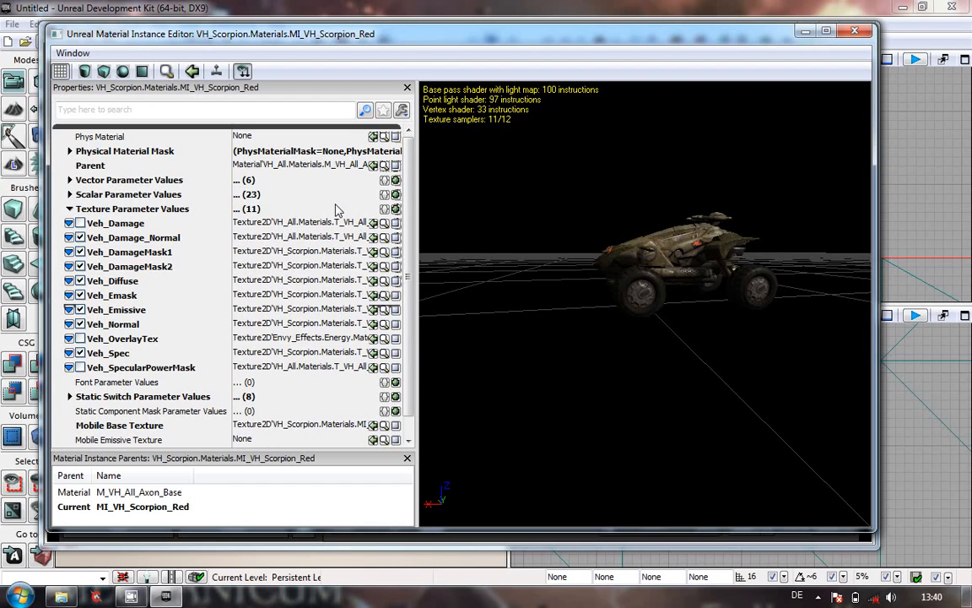
click(301, 253)
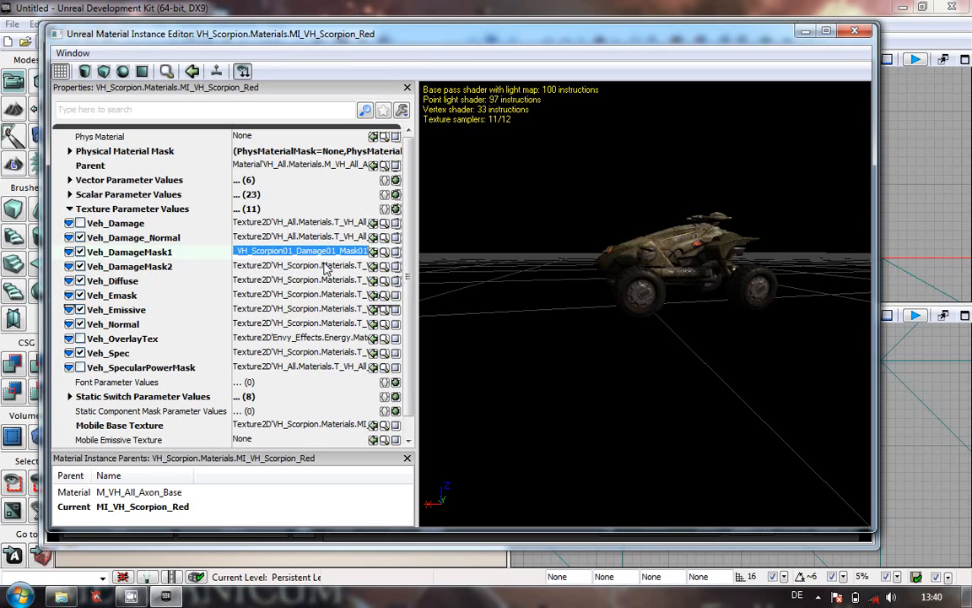
click(325, 265)
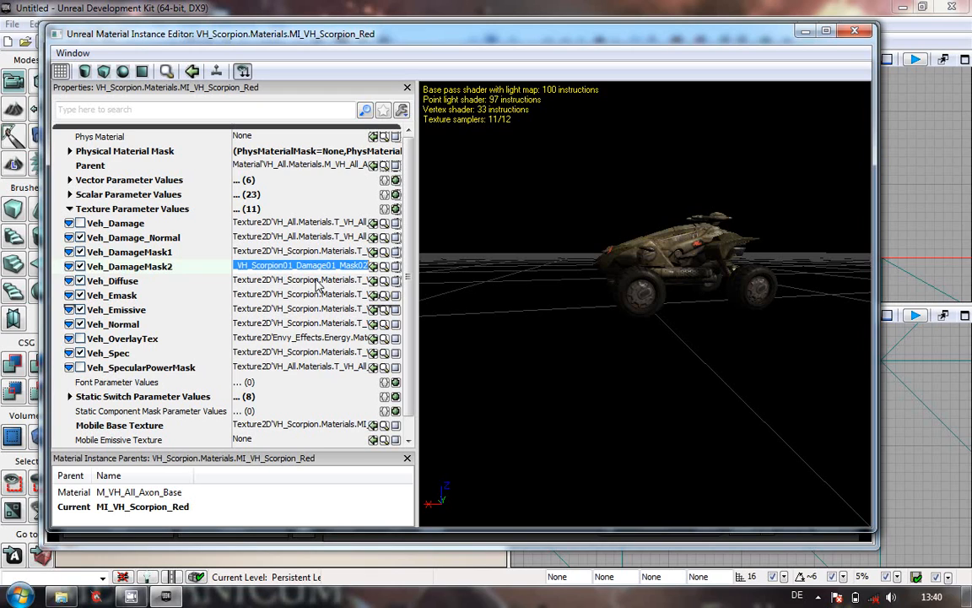
click(313, 282)
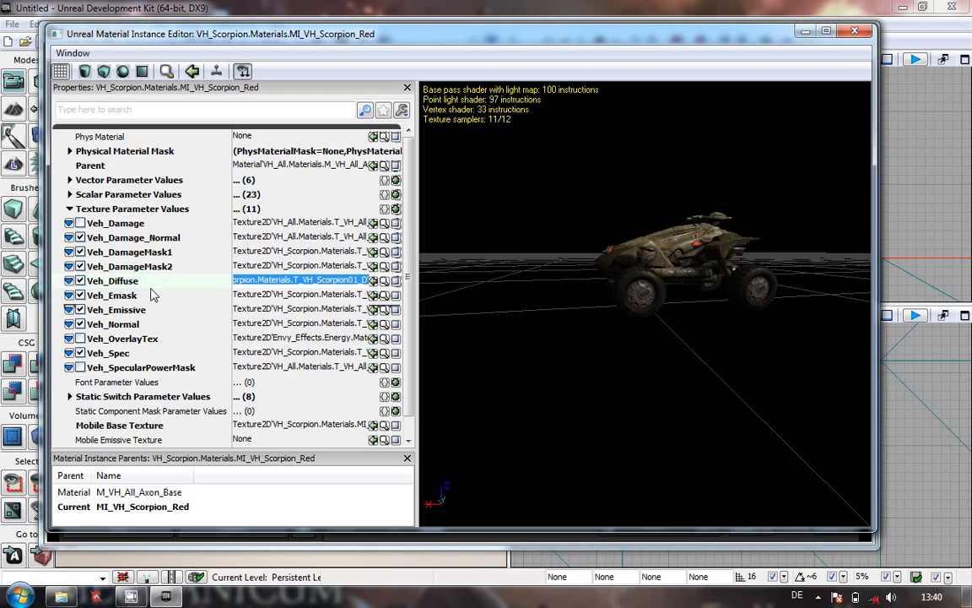
click(271, 294)
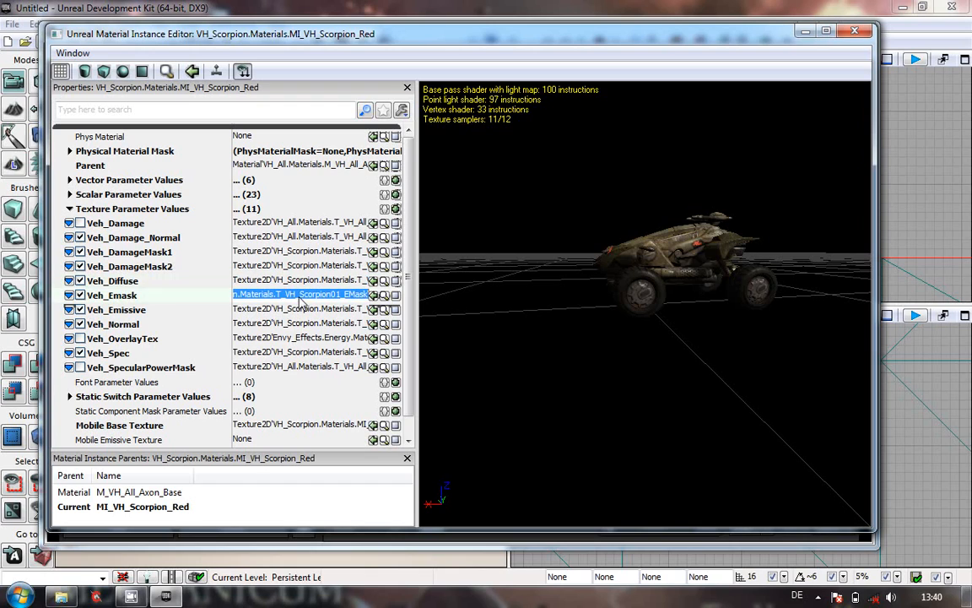
click(284, 311)
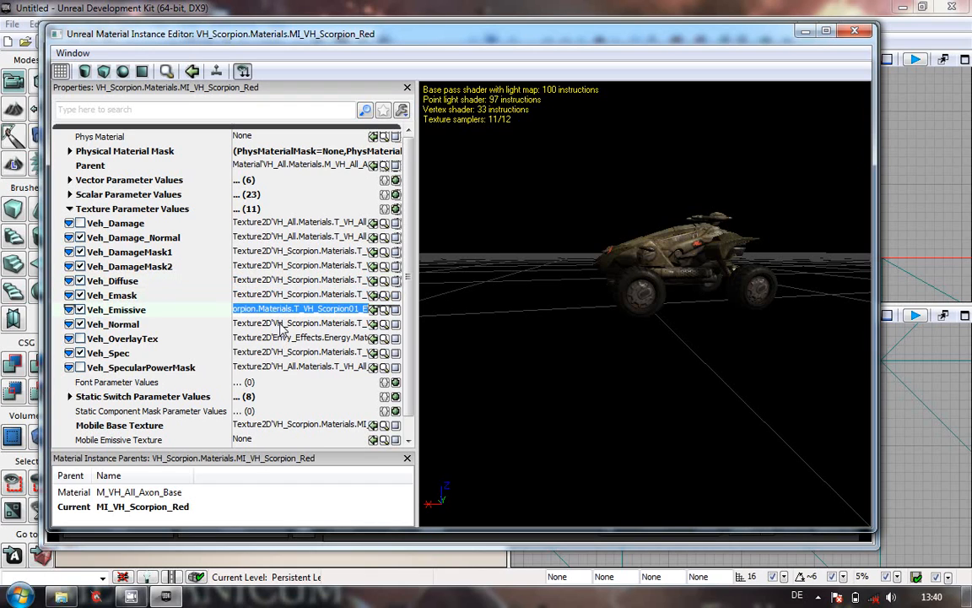
click(279, 326)
click(279, 339)
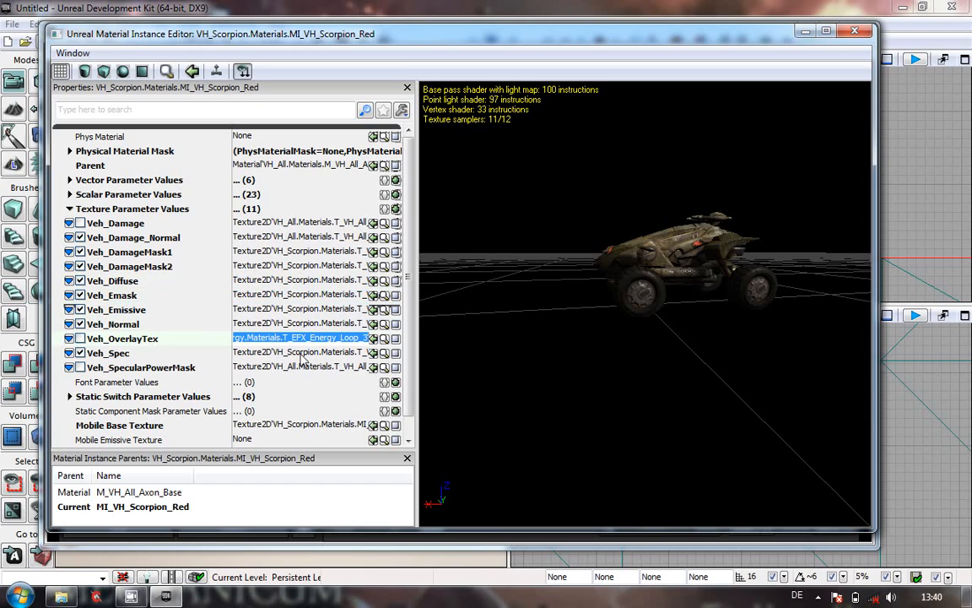
click(301, 353)
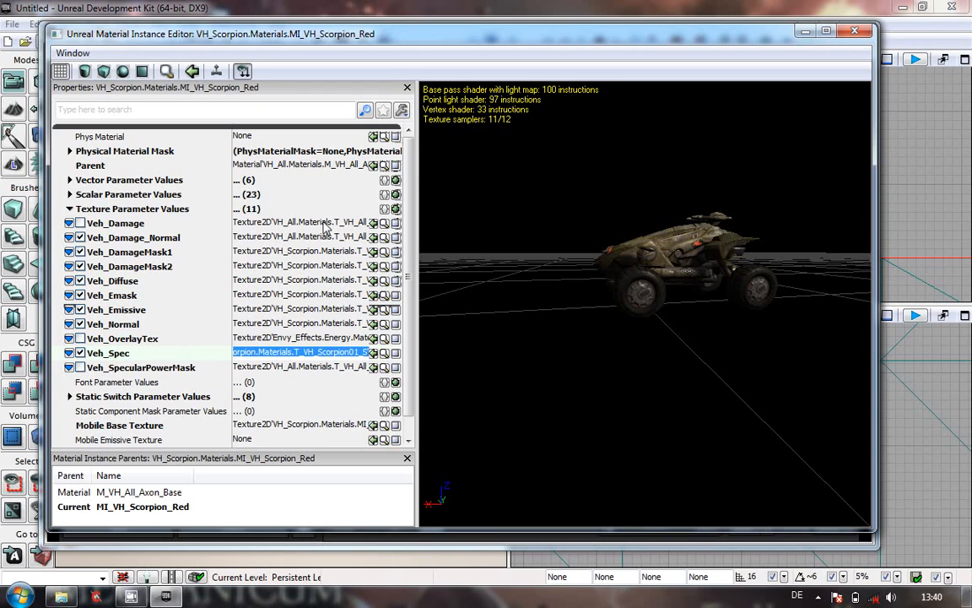
click(69, 208)
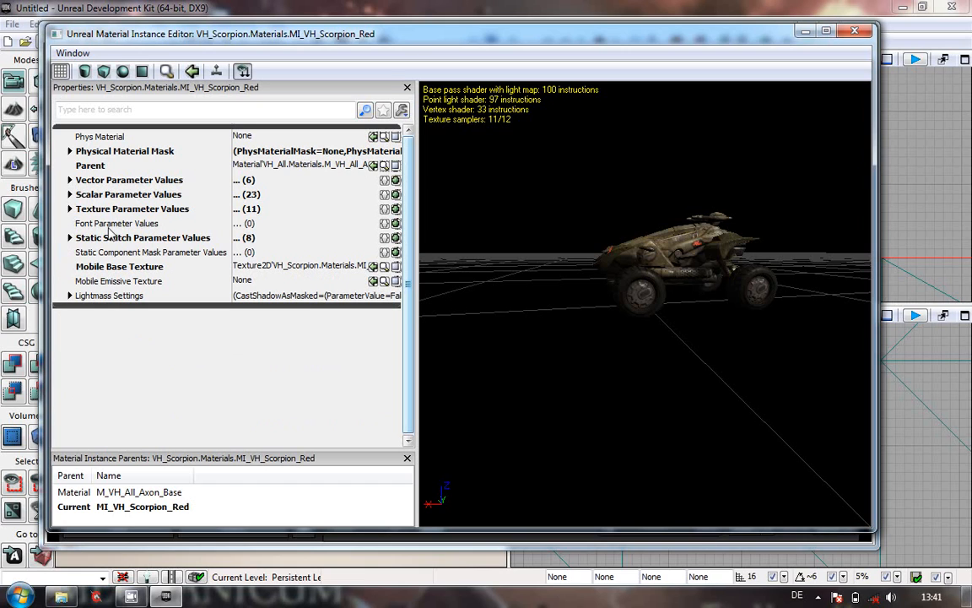
- Review the Static Switch Parameter Values and the Lightmass Settings of the material instance
right_click(165, 228)
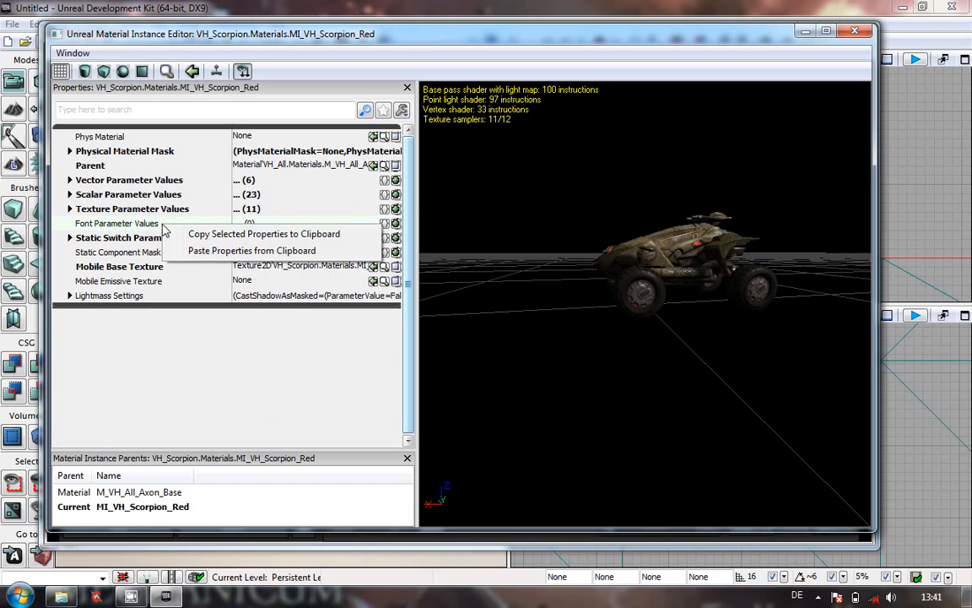
click(70, 238)
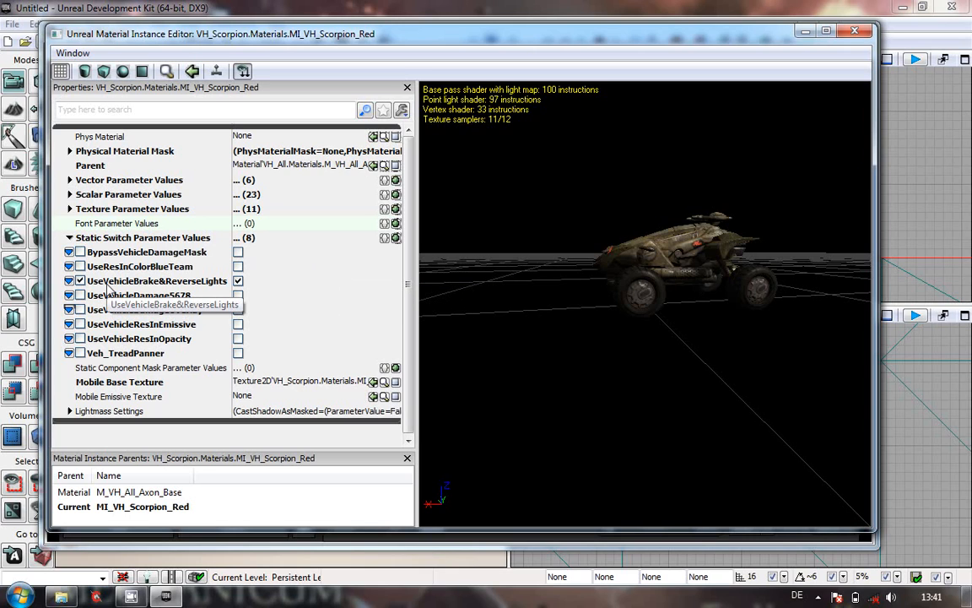
click(70, 237)
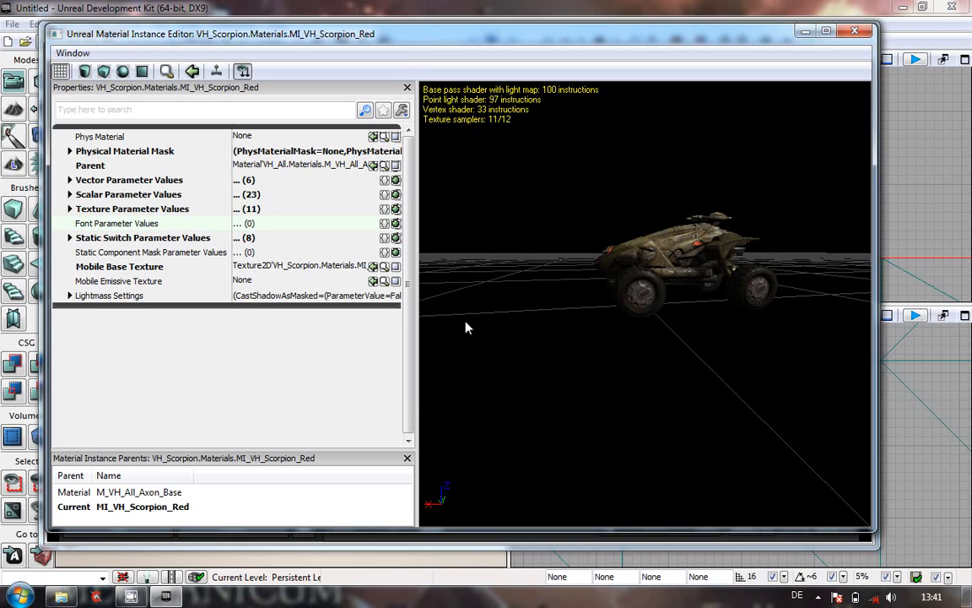
click(73, 296)
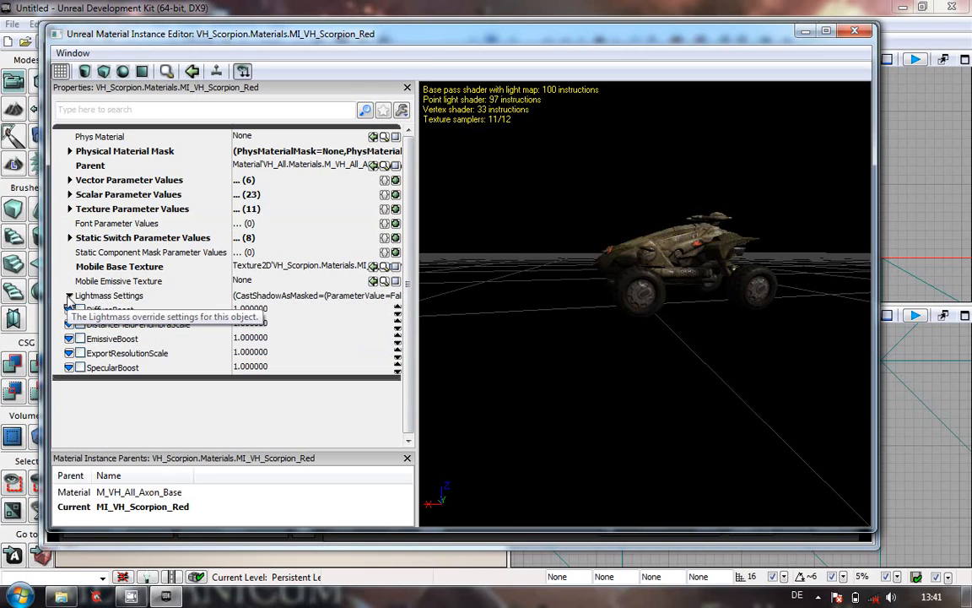
click(70, 296)
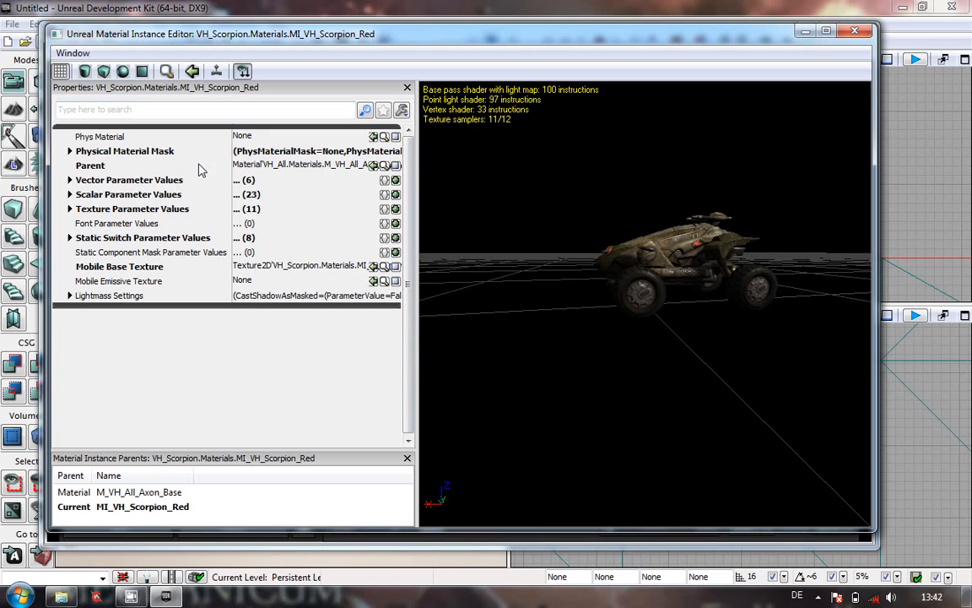
- Locate the instance's parent material, M_VH_All_Axon_Base, in the Content Browser
right_click(157, 266)
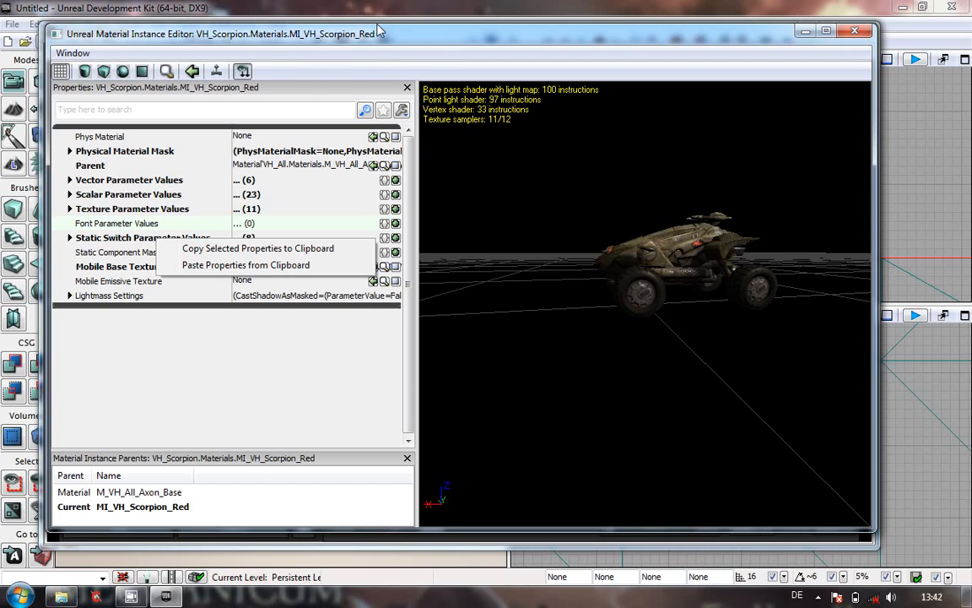
click(388, 166)
click(388, 166)
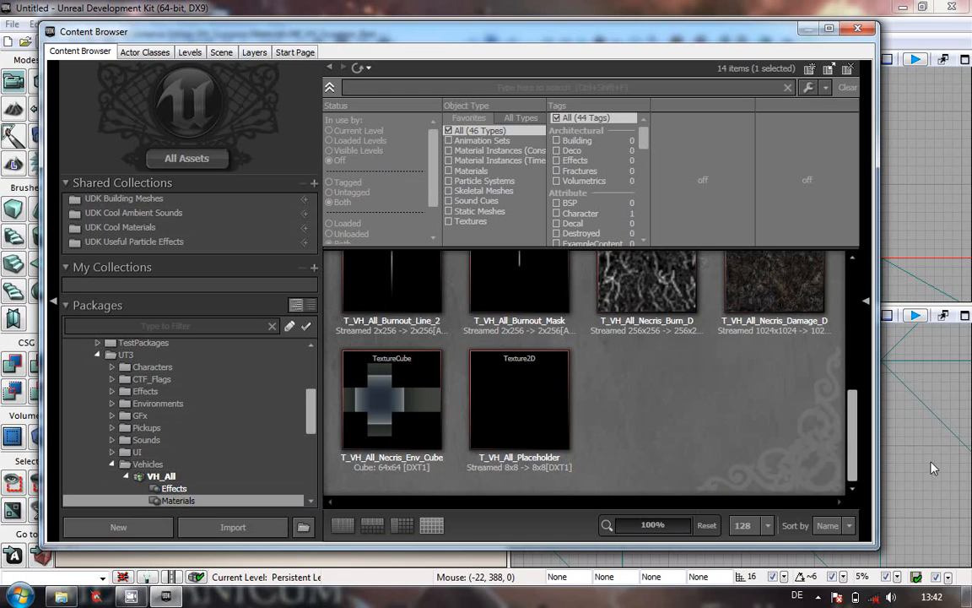
- Open the parent material M_VH_All_Axon_Base for editing and minimize the MI_VH_Scorpion_Red instance editor
drag(851, 419, 869, 300)
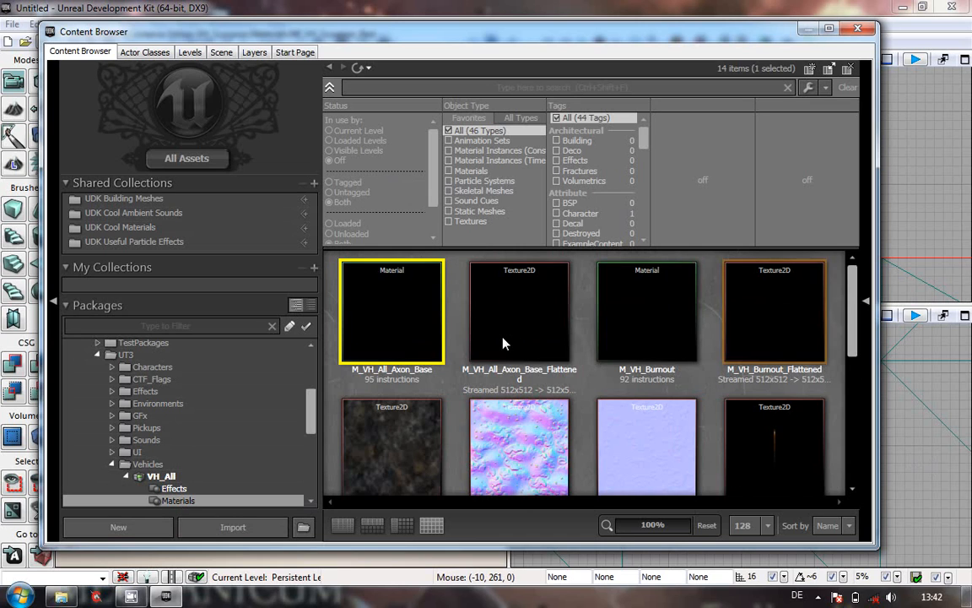
mouse_move(361, 326)
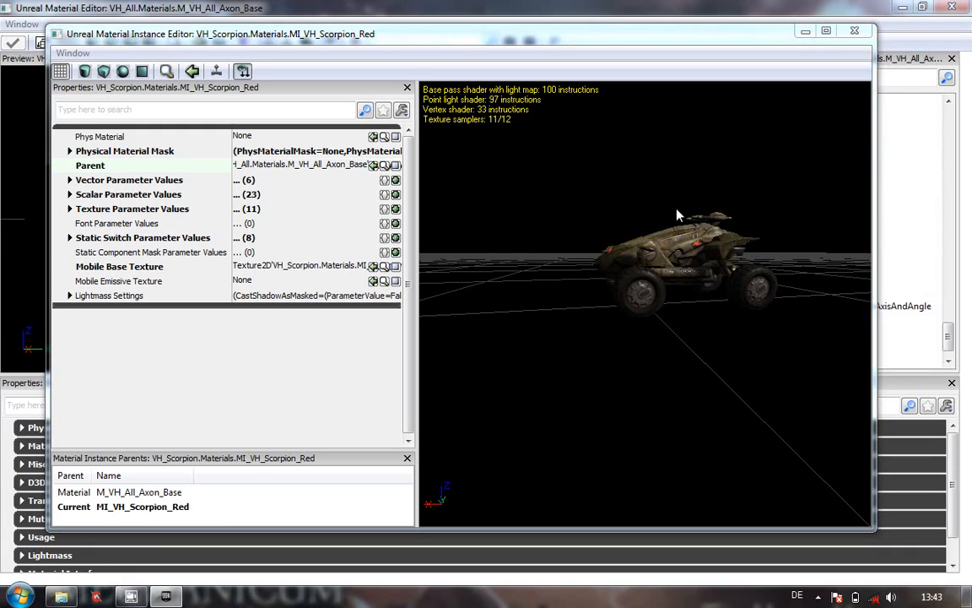
click(806, 32)
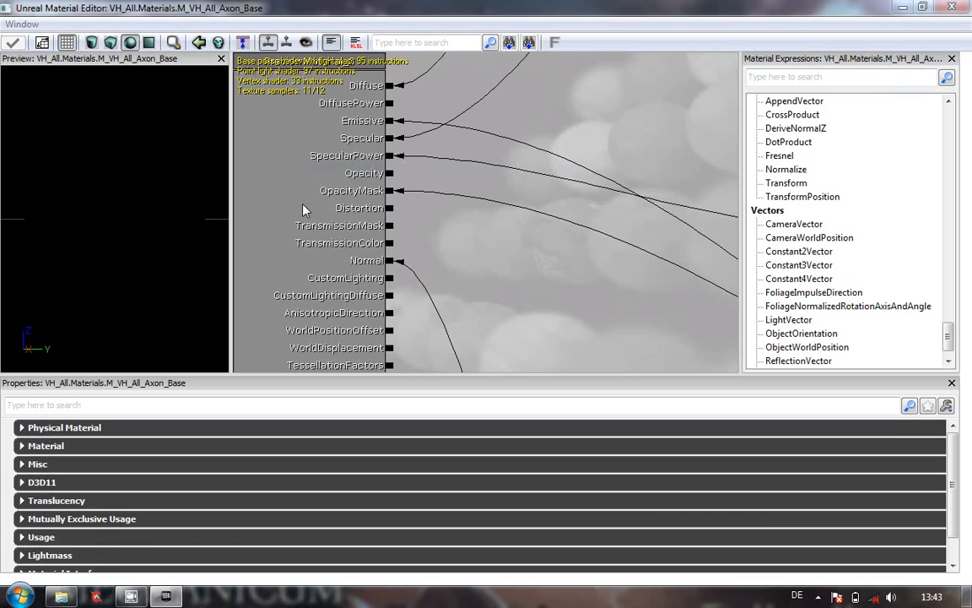
- Review the parent material's property categories, including Physical Material, Material, Misc and D3D11
click(22, 428)
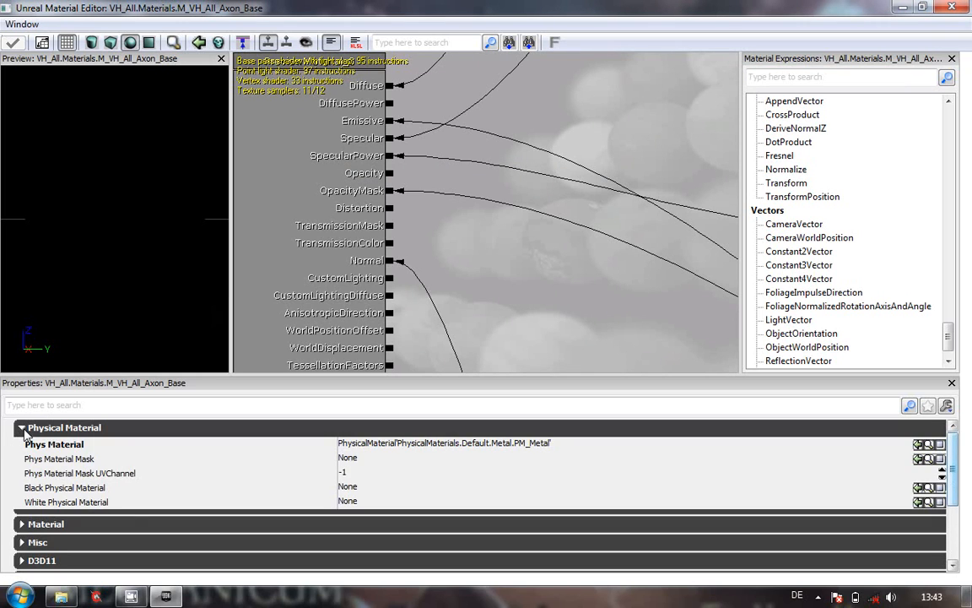
click(22, 427)
click(22, 446)
click(22, 446)
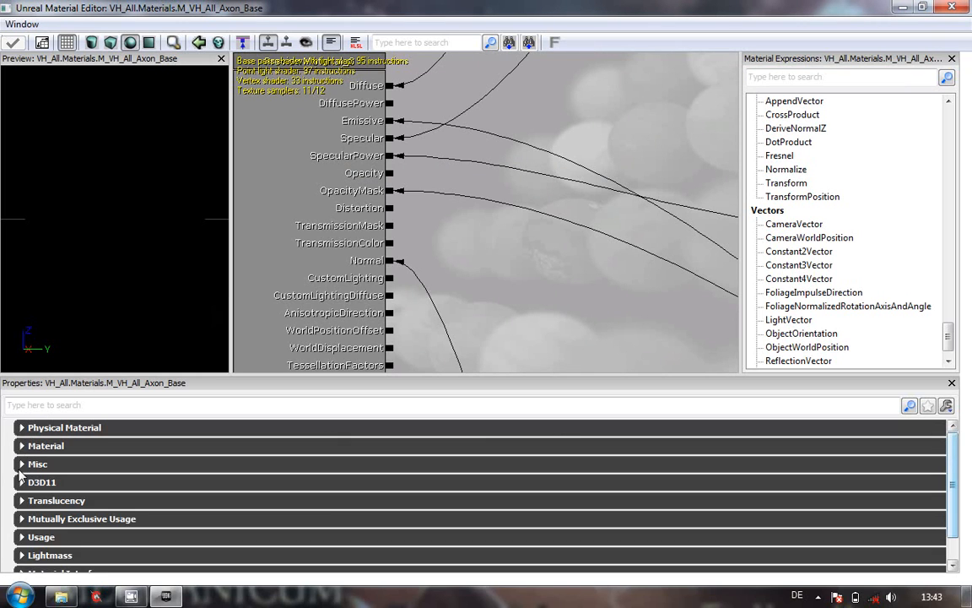
click(22, 464)
click(22, 464)
click(23, 483)
click(23, 482)
scroll(254, 470, down, 1)
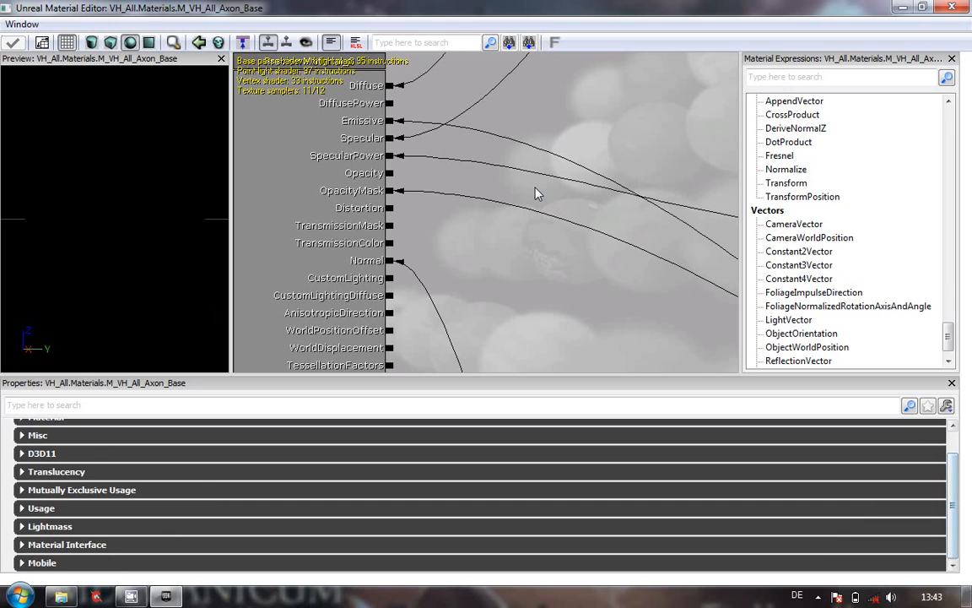
- Examine the Emissive section of the material graph, including the Brake, Reverse and Base Emissive groups and the Veh_Overlay nodes
scroll(532, 194, down, 5)
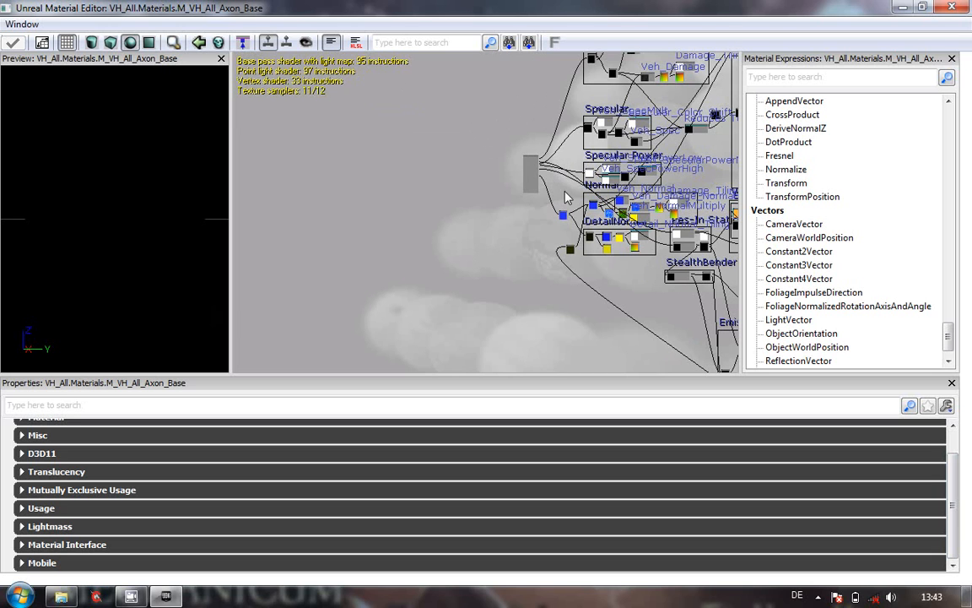
drag(545, 247, 317, 158)
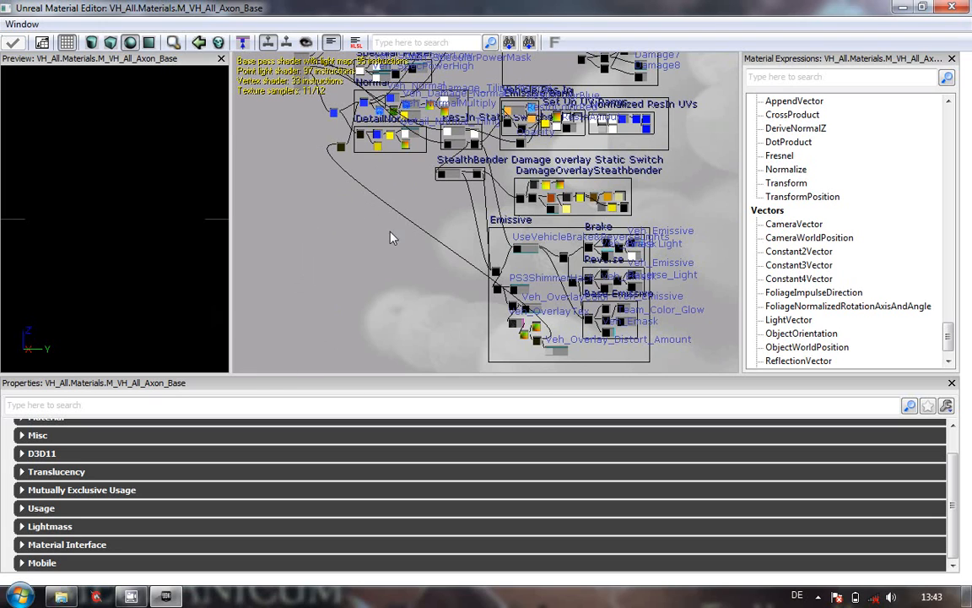
scroll(552, 295, up, 2)
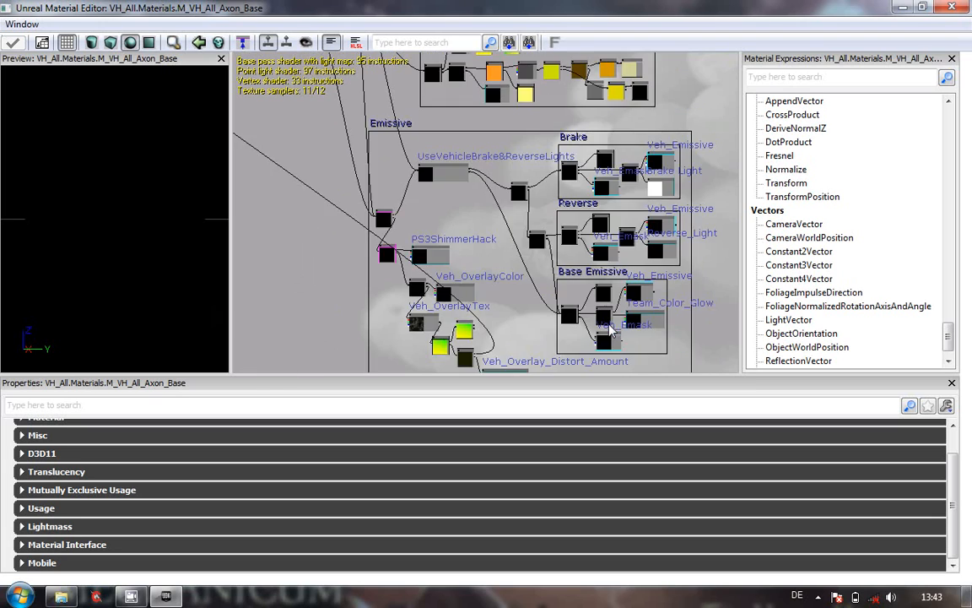
scroll(609, 331, up, 3)
scroll(337, 226, down, 3)
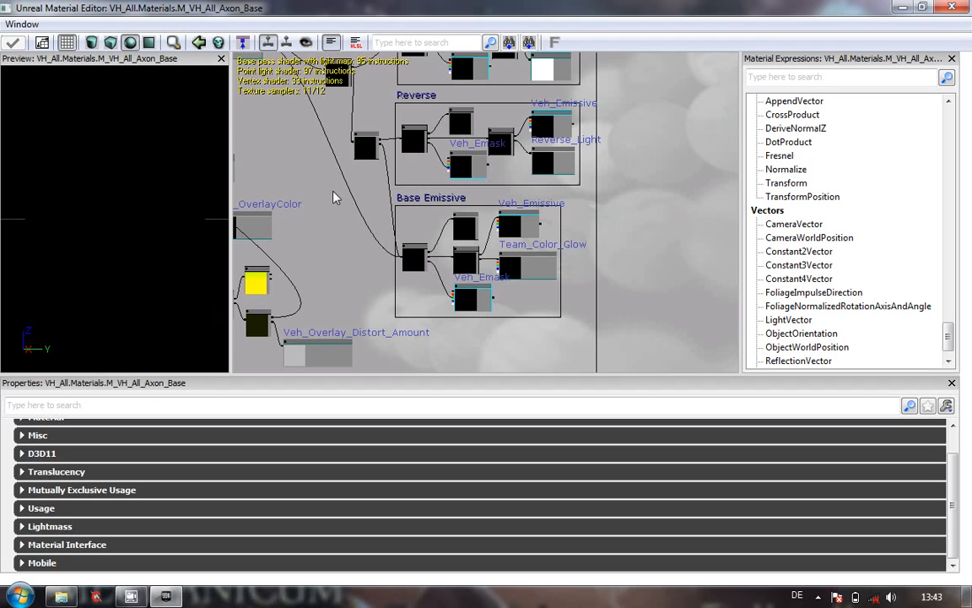
drag(335, 201, 358, 305)
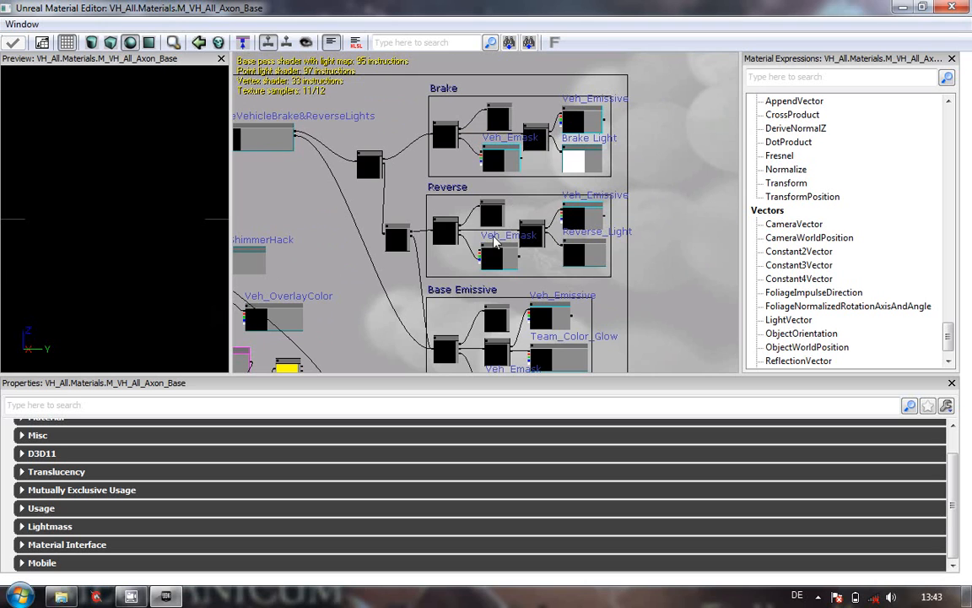
drag(407, 315, 510, 236)
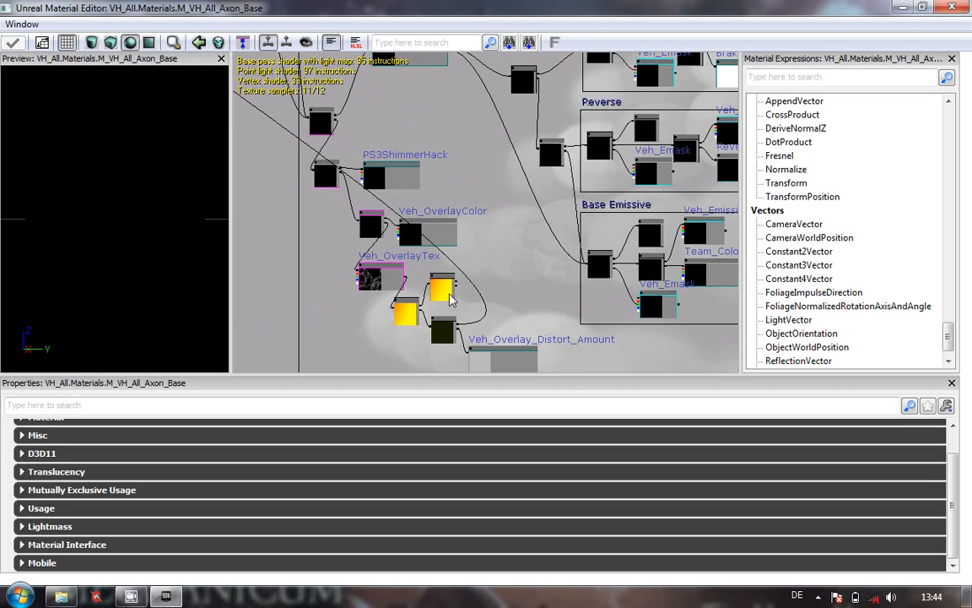
drag(532, 256, 562, 212)
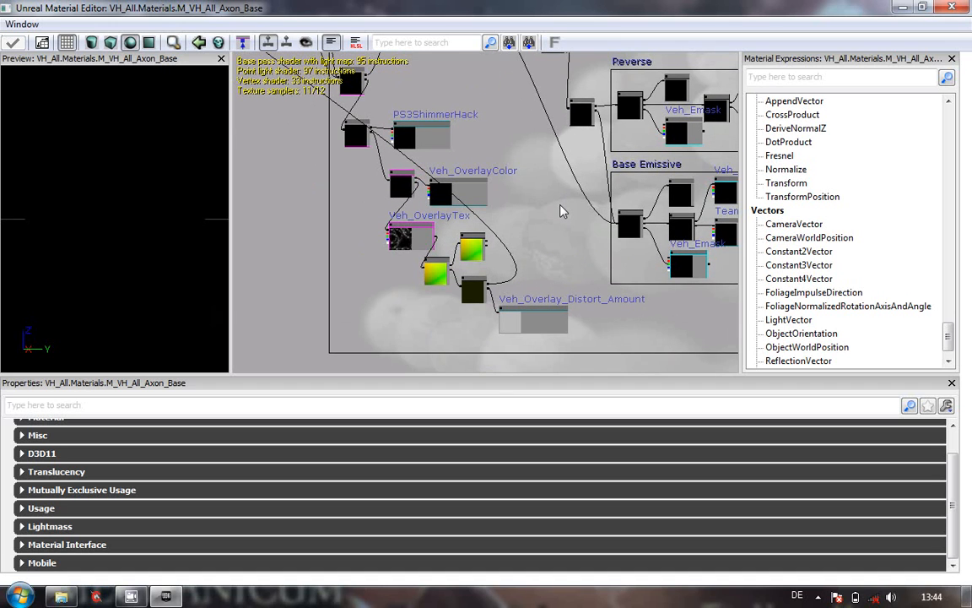
- Trace the connections between the Emissive section's overlay nodes and the main material node
drag(560, 210, 569, 256)
drag(509, 149, 819, 370)
drag(461, 242, 401, 76)
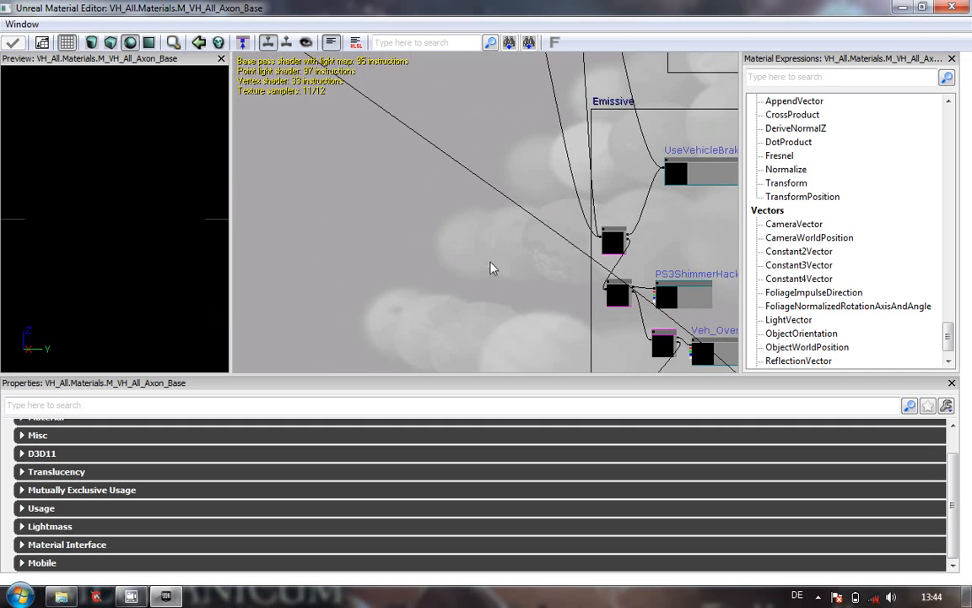
drag(569, 330, 415, 203)
drag(483, 260, 744, 390)
drag(285, 93, 232, 100)
scroll(506, 186, down, 3)
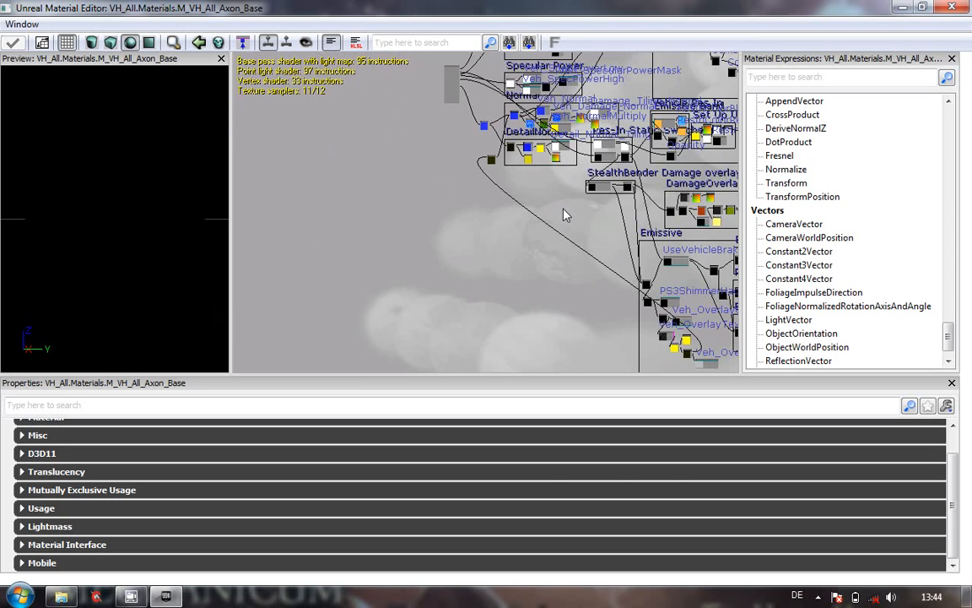
drag(576, 265, 396, 272)
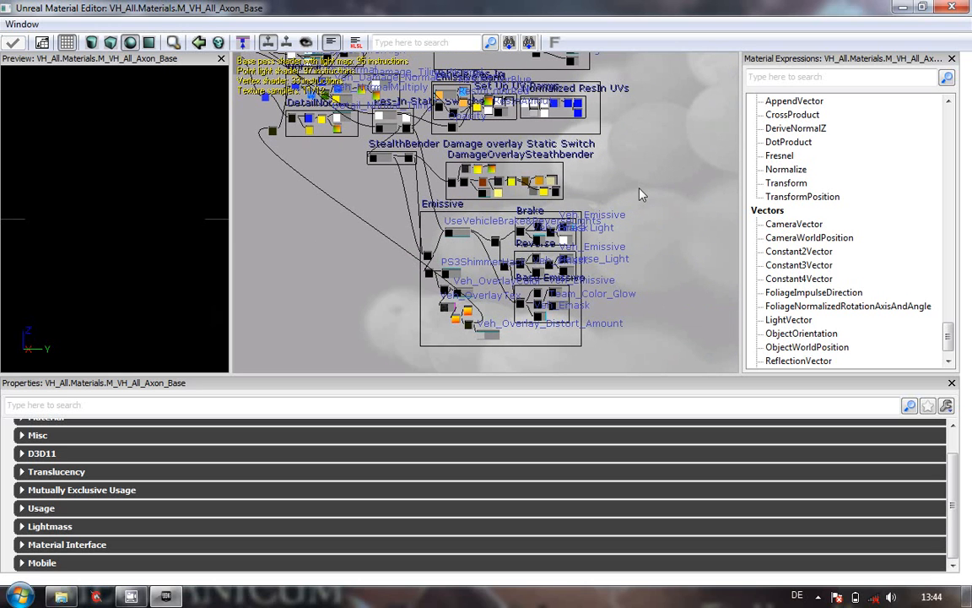
- Inspect how the Brake group multiplies the Veh_Emissive texture by the Brake_Light parameter
scroll(596, 279, up, 5)
scroll(596, 280, down, 3)
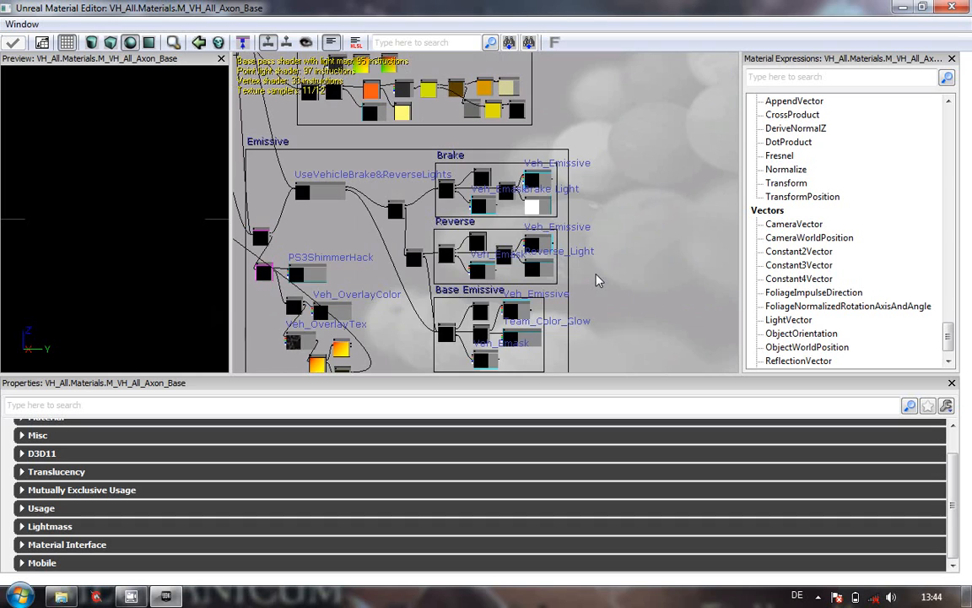
scroll(551, 182, up, 5)
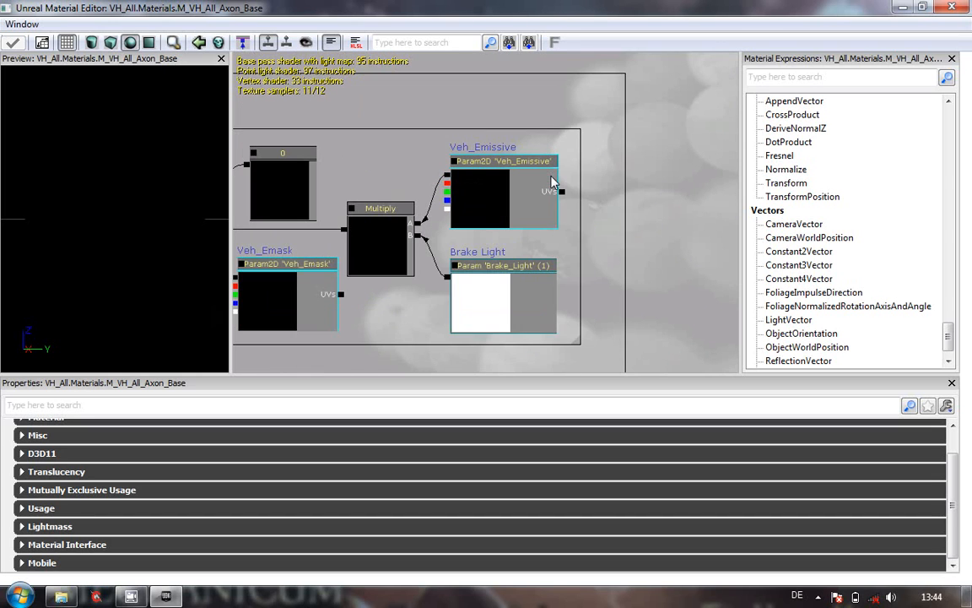
scroll(551, 181, up, 2)
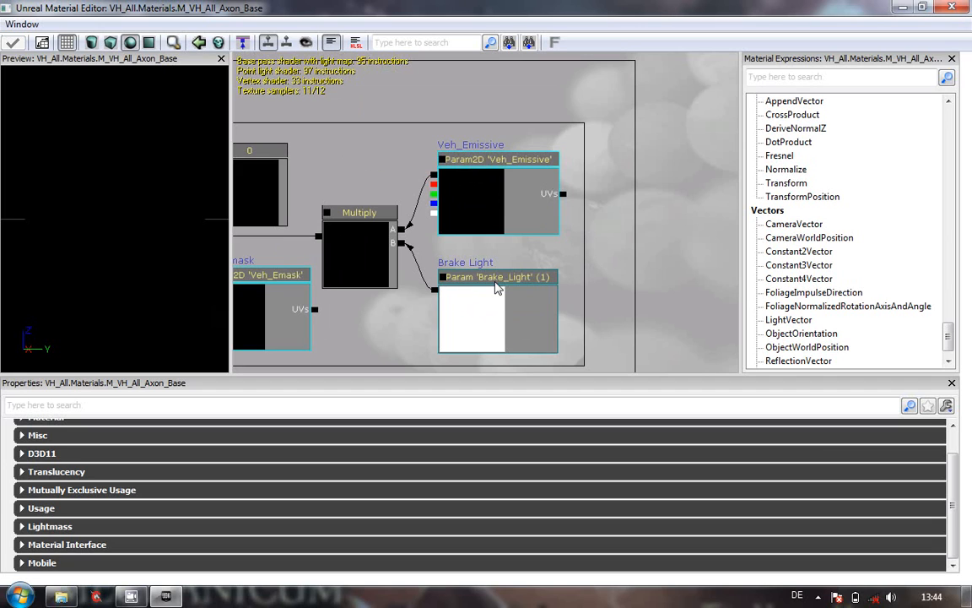
scroll(620, 188, down, 5)
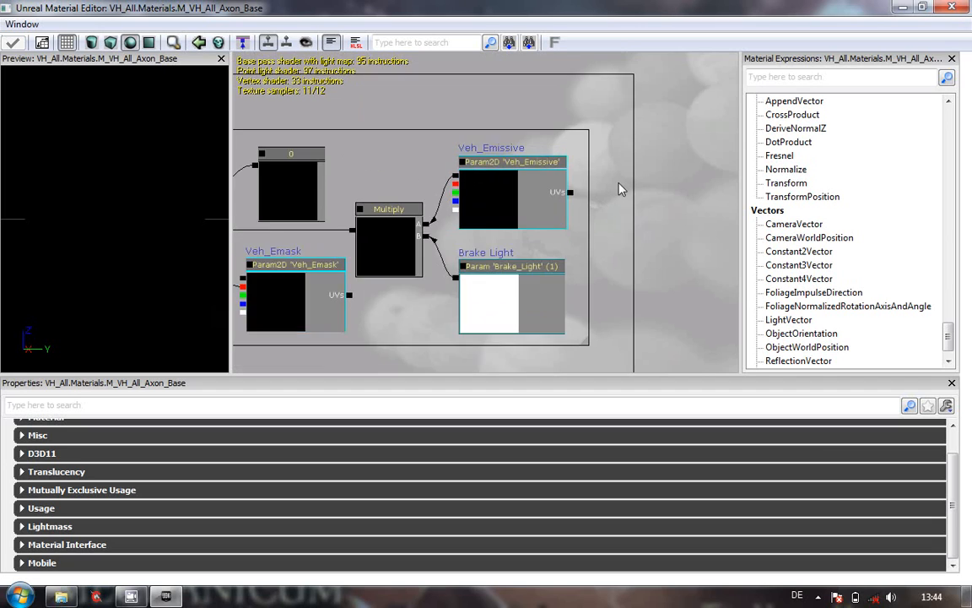
scroll(658, 155, down, 2)
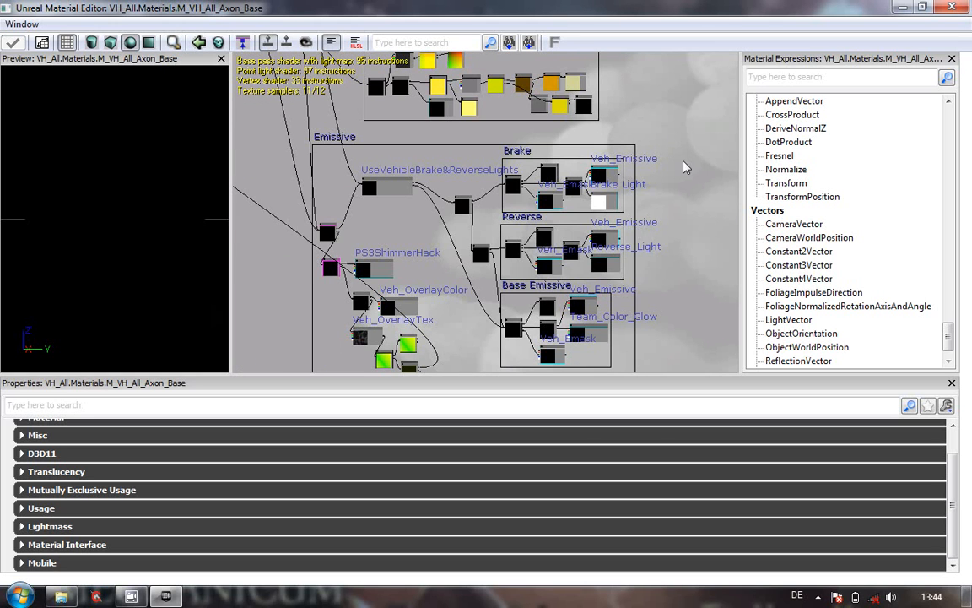
- Examine the vehicle res-in groups and the Damage Section with its Damage1 to Damage8 parameters and two damage masks
drag(689, 309, 688, 354)
drag(659, 140, 653, 273)
drag(736, 101, 734, 169)
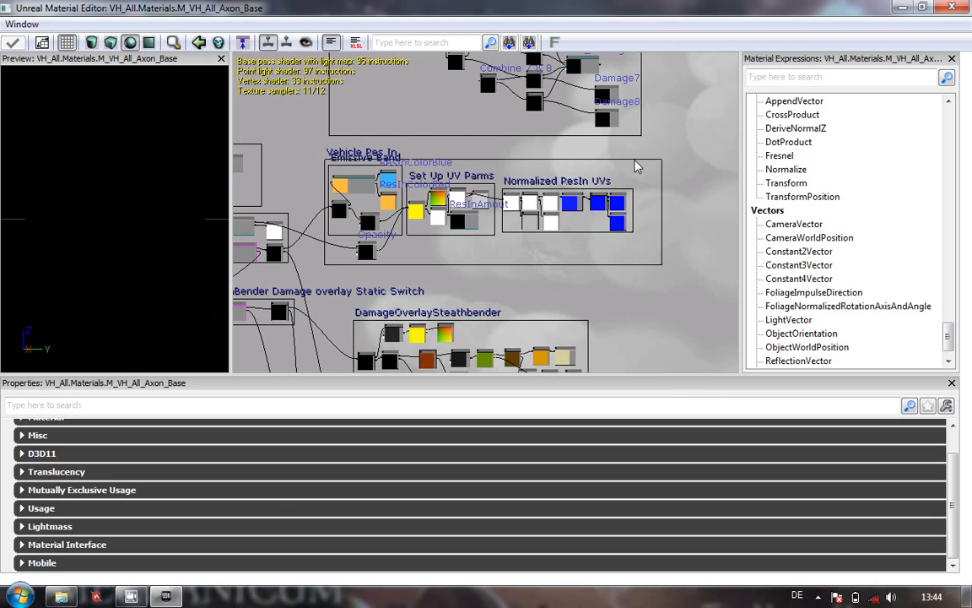
drag(414, 173, 504, 281)
drag(526, 169, 462, 281)
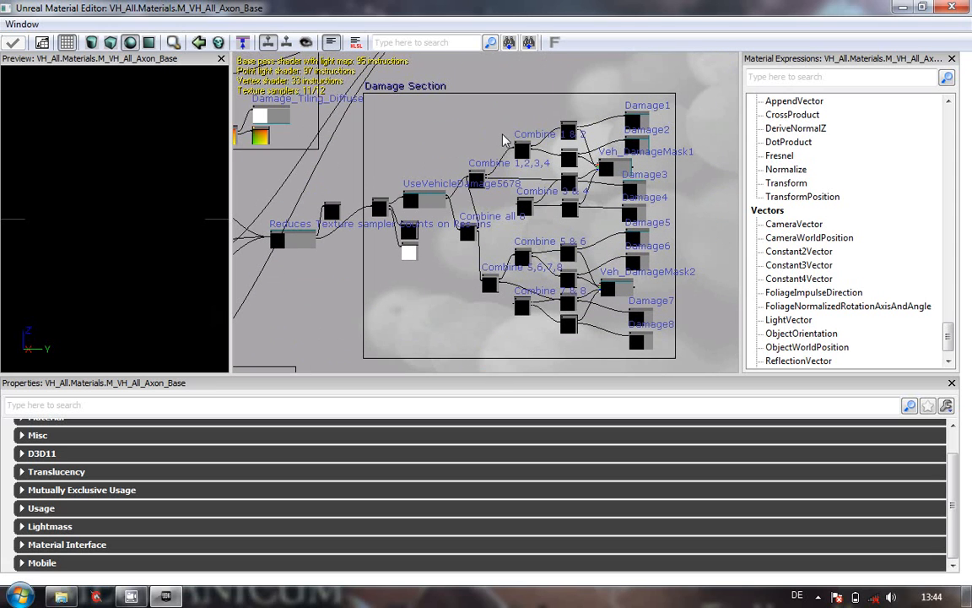
drag(596, 290, 598, 305)
- Examine the Specular, Specular Power, Normal and DetailNormal groups of the material graph
drag(289, 330, 575, 239)
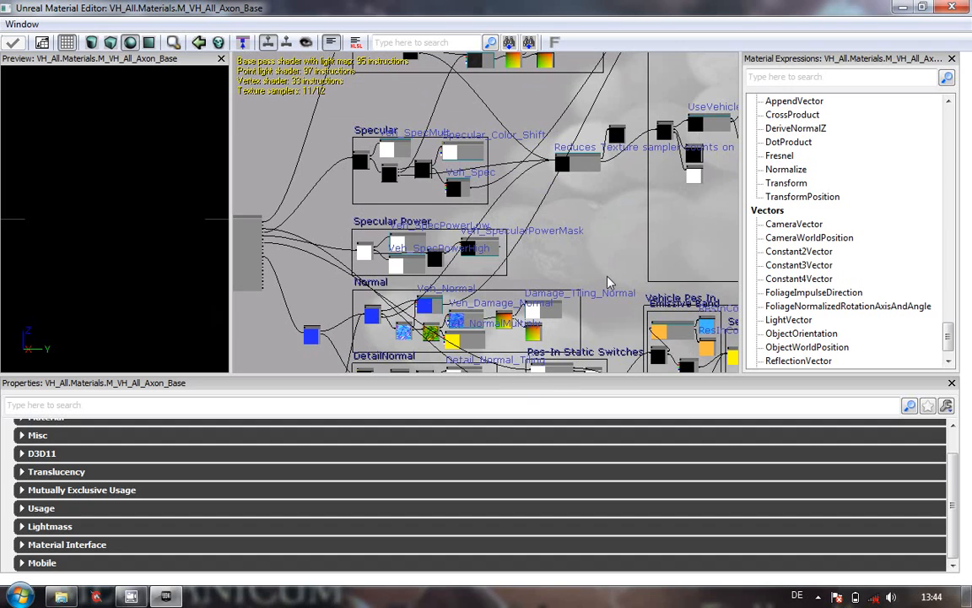
drag(568, 230, 576, 155)
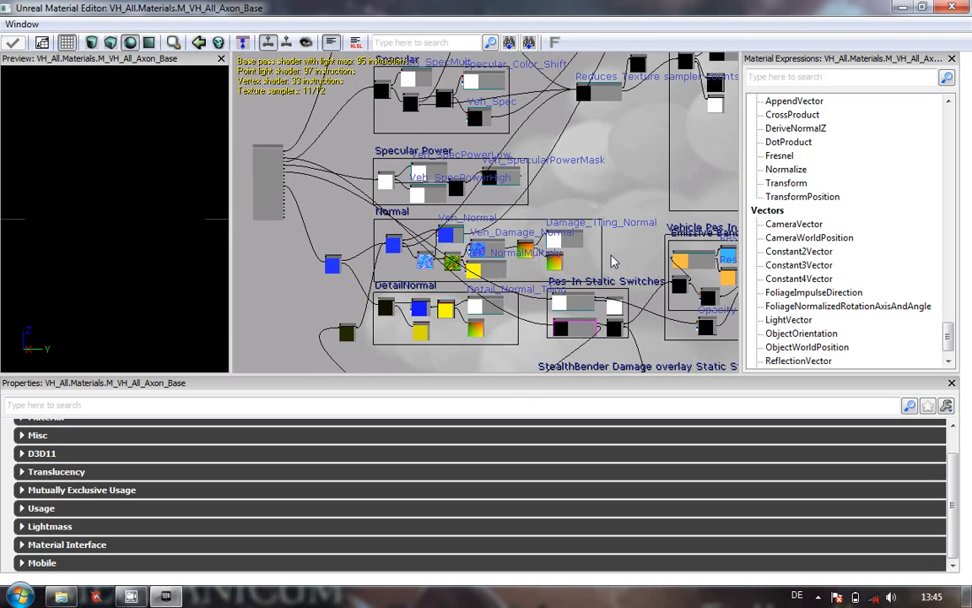
drag(612, 256, 584, 325)
- Examine the Diffuse group with its team color, Veh_Diffuse and Veh_Damage nodes, and survey the whole graph
drag(576, 133, 553, 267)
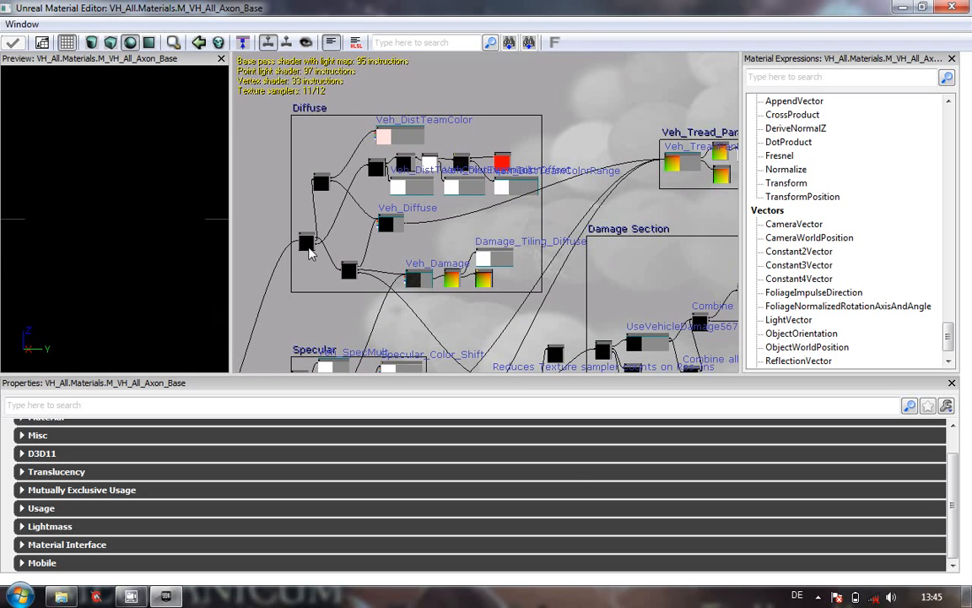
drag(682, 224, 789, 218)
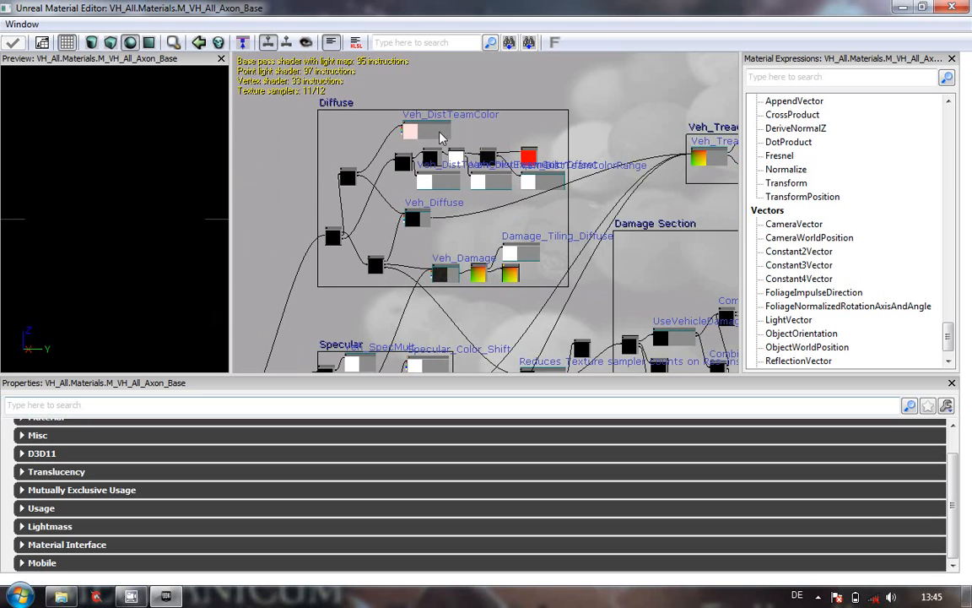
scroll(252, 218, down, 3)
drag(255, 235, 321, 147)
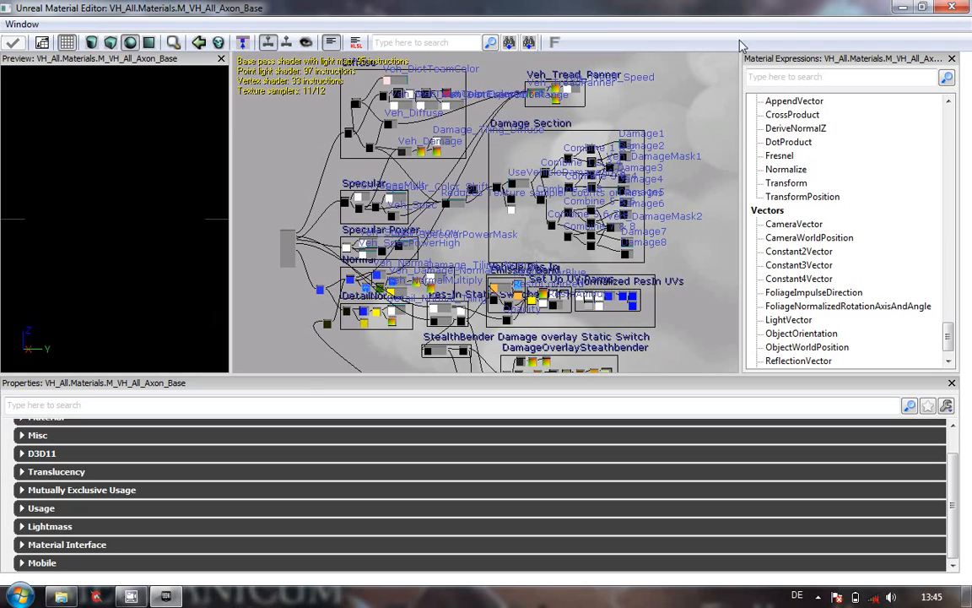
- Close the parent material, view the Scorpion preview of MI_VH_Scorpion_Red from a higher angle, and close that instance editor
click(949, 9)
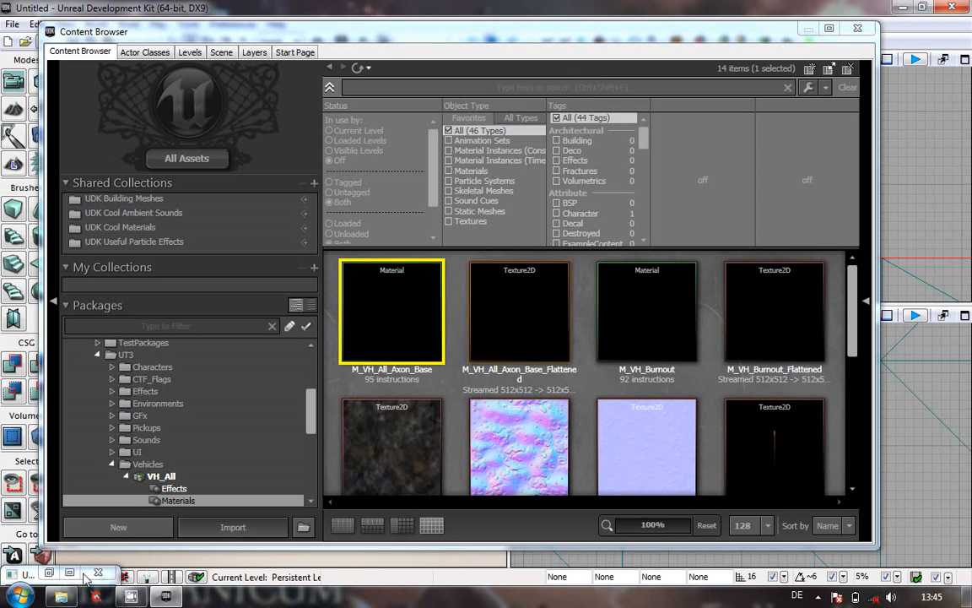
click(50, 574)
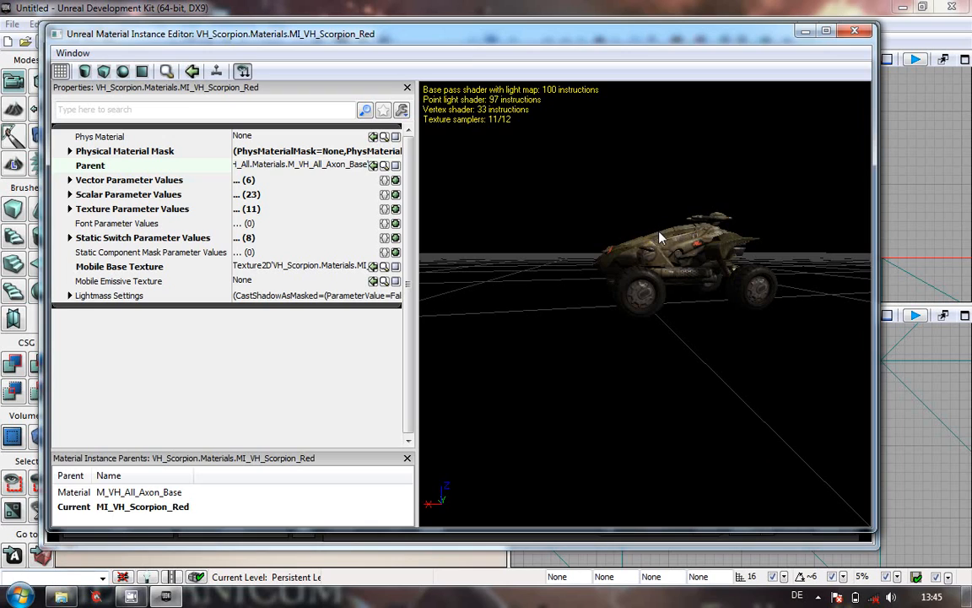
drag(650, 242, 820, 104)
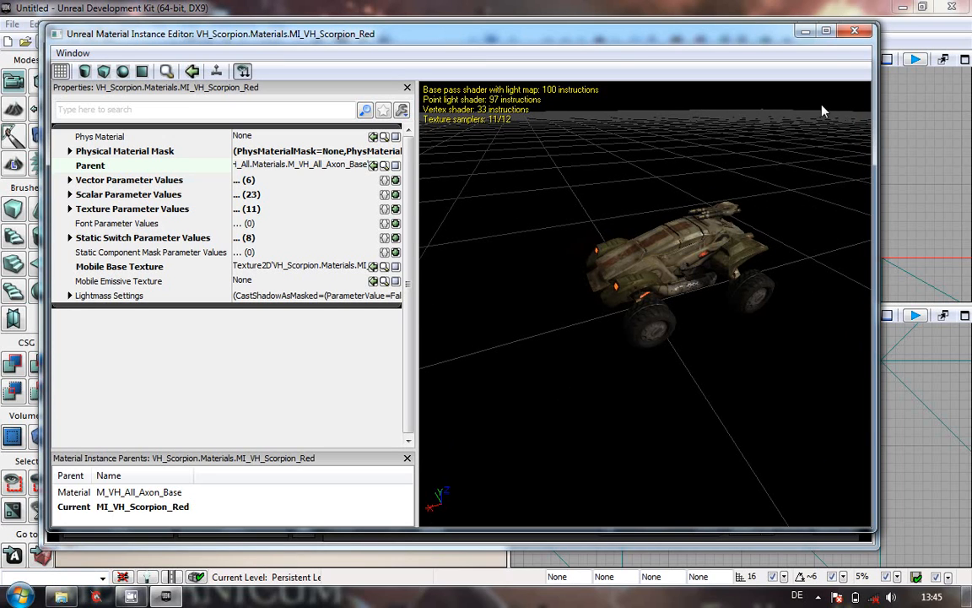
click(855, 32)
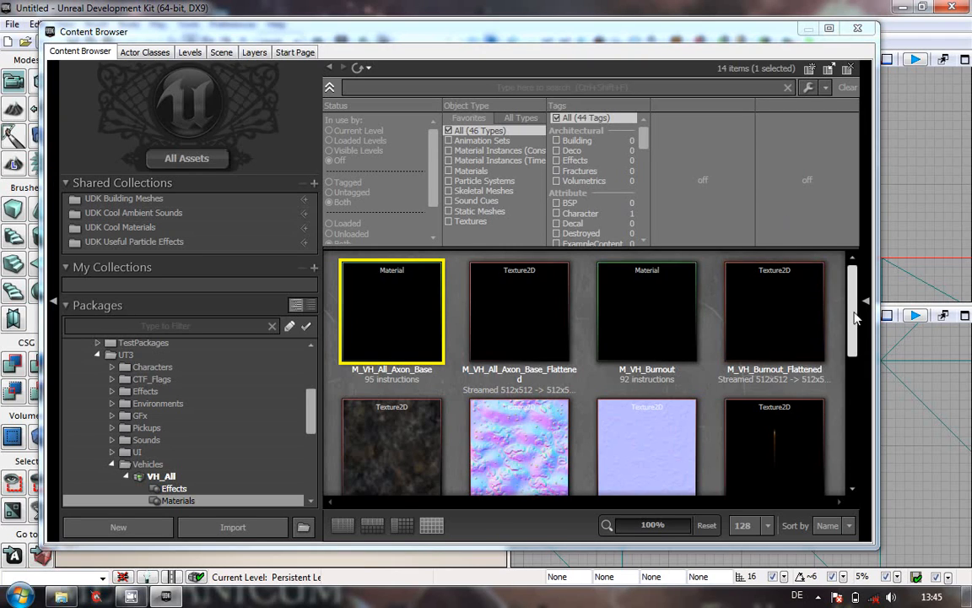
- Display the contents of the Materials group in the VH_Scorpion package
scroll(772, 352, down, 5)
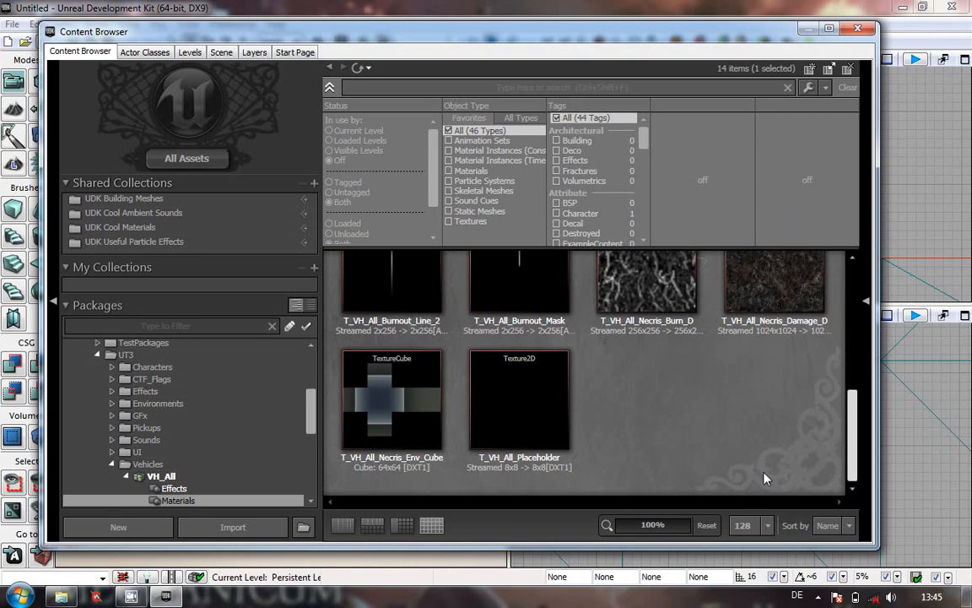
drag(310, 403, 312, 479)
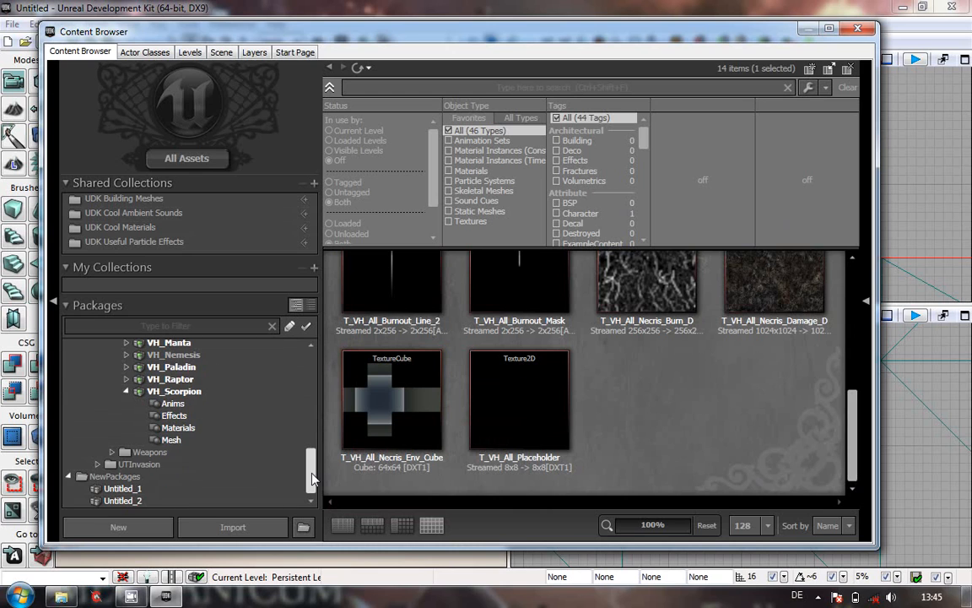
click(175, 428)
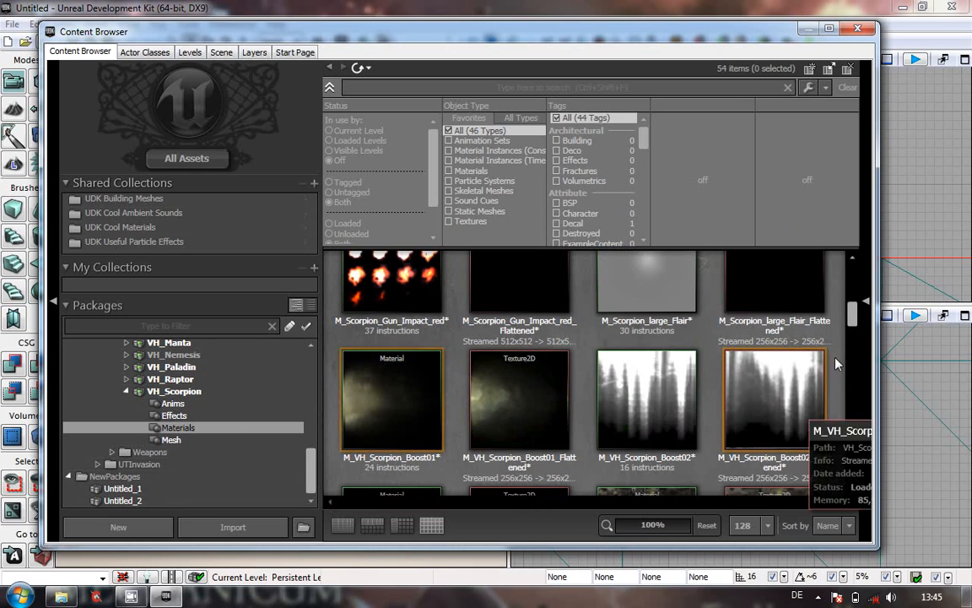
- Open the time-varying material instance MITV_VH_Scorpion_Blue_BO from the VH_Scorpion Materials group
drag(850, 315, 847, 400)
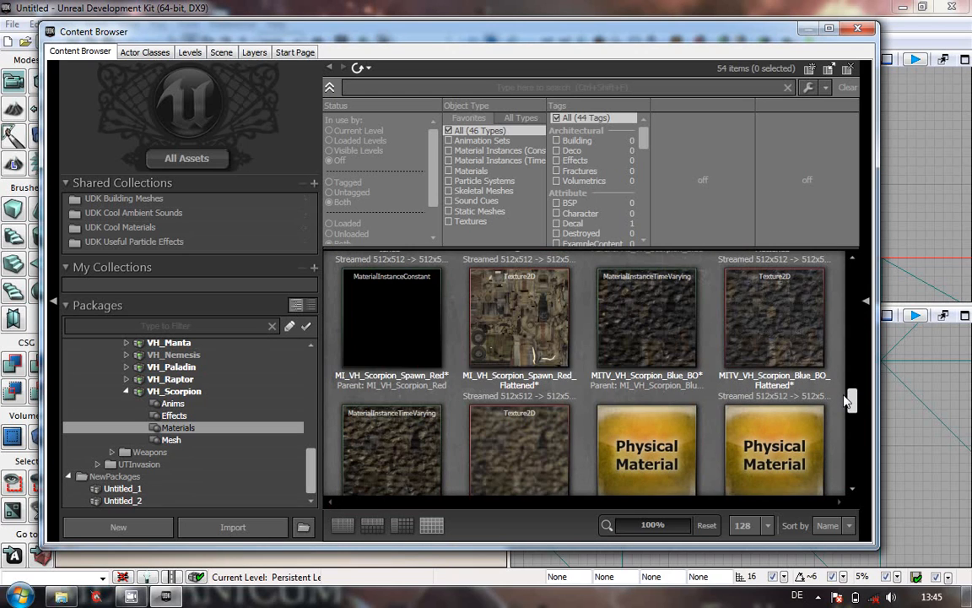
mouse_move(580, 293)
double_click(642, 335)
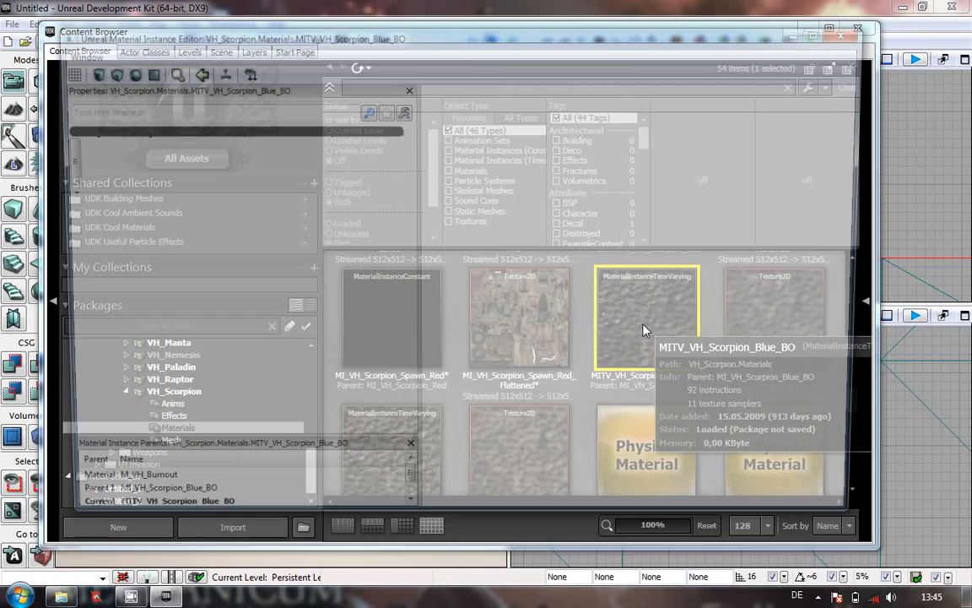
mouse_move(577, 279)
mouse_down()
mouse_move(873, 448)
mouse_move(627, 526)
mouse_move(589, 273)
mouse_up()
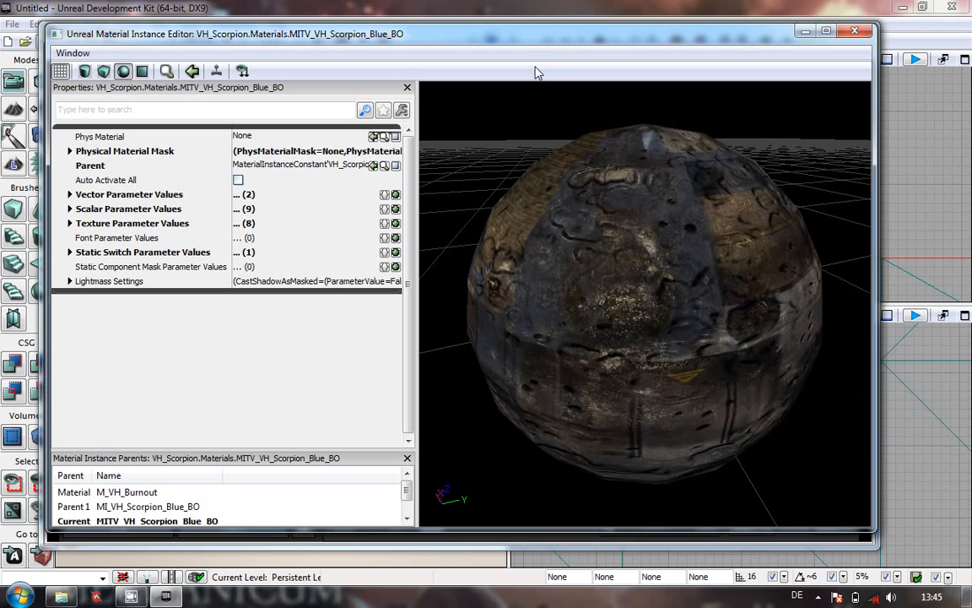
- Set the skeletal mesh SK_VH_Scorpion_001 from the package's Mesh group as the preview mesh of MITV_VH_Scorpion_Blue_BO
drag(544, 52, 536, 381)
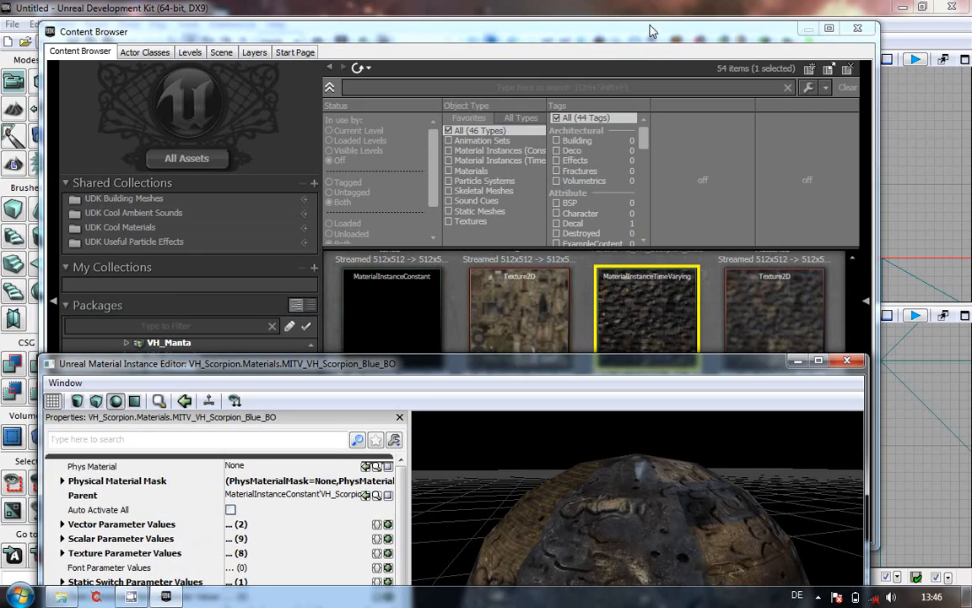
click(585, 30)
click(172, 440)
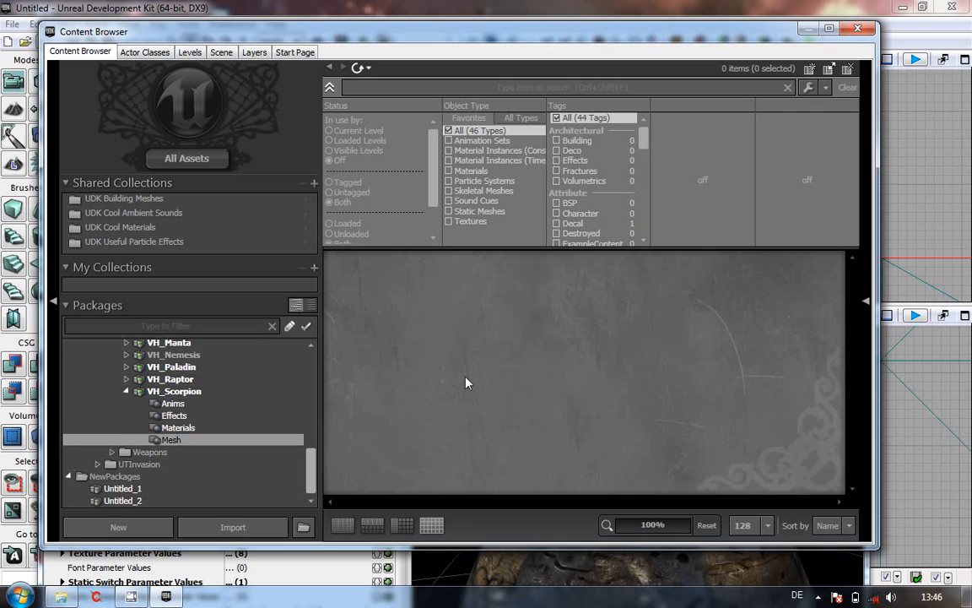
scroll(692, 339, up, 1)
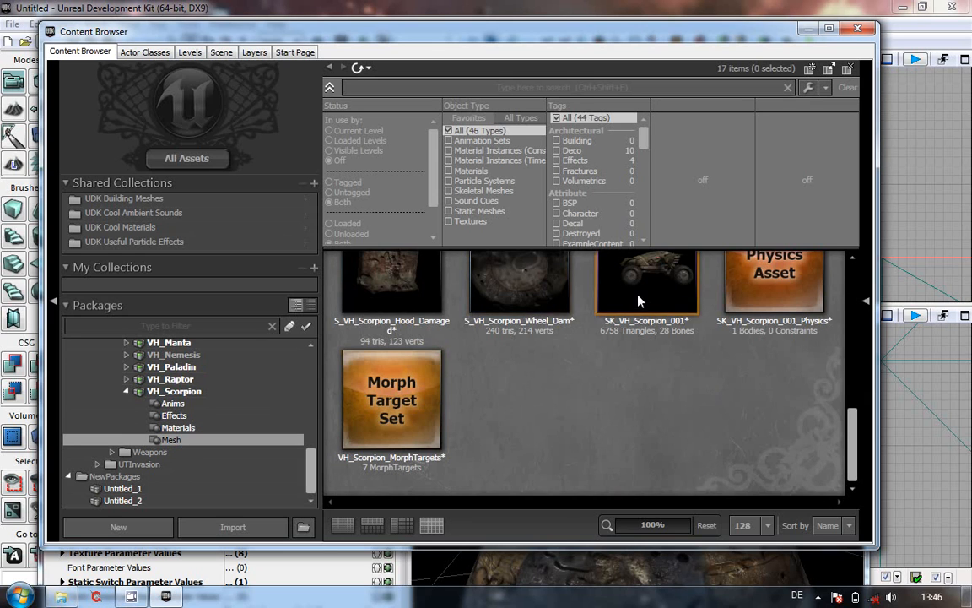
click(647, 308)
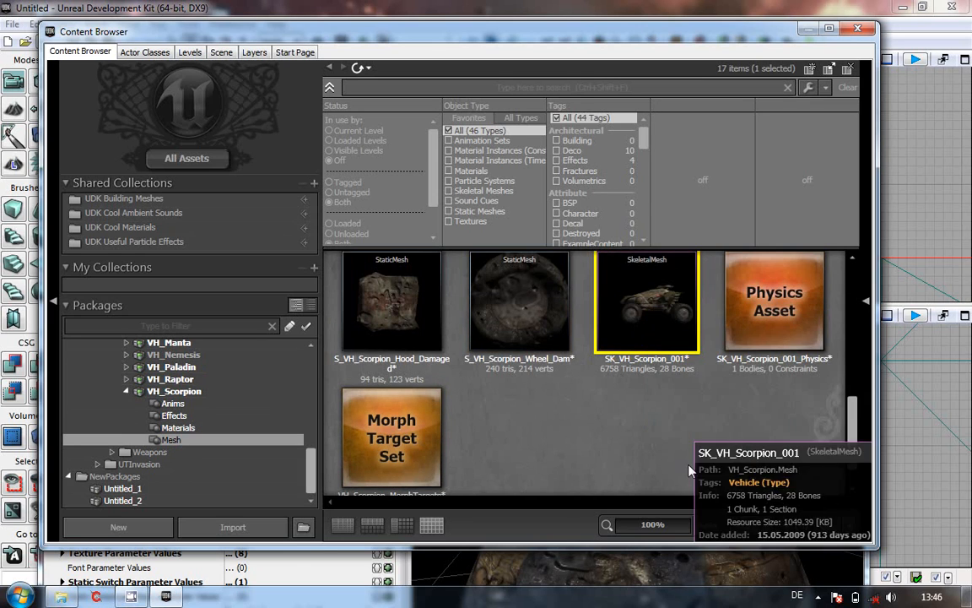
click(275, 578)
drag(496, 370, 519, 73)
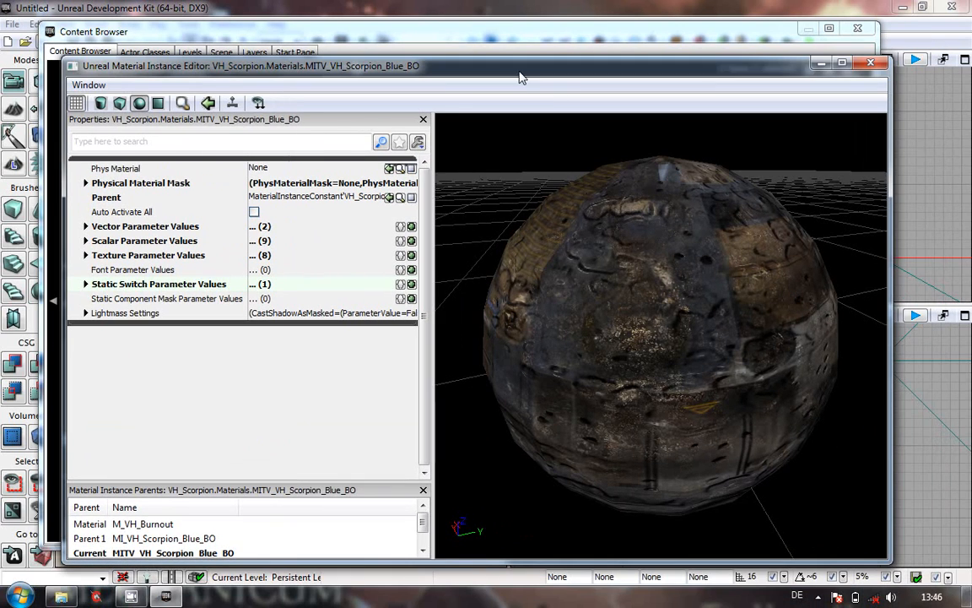
click(208, 103)
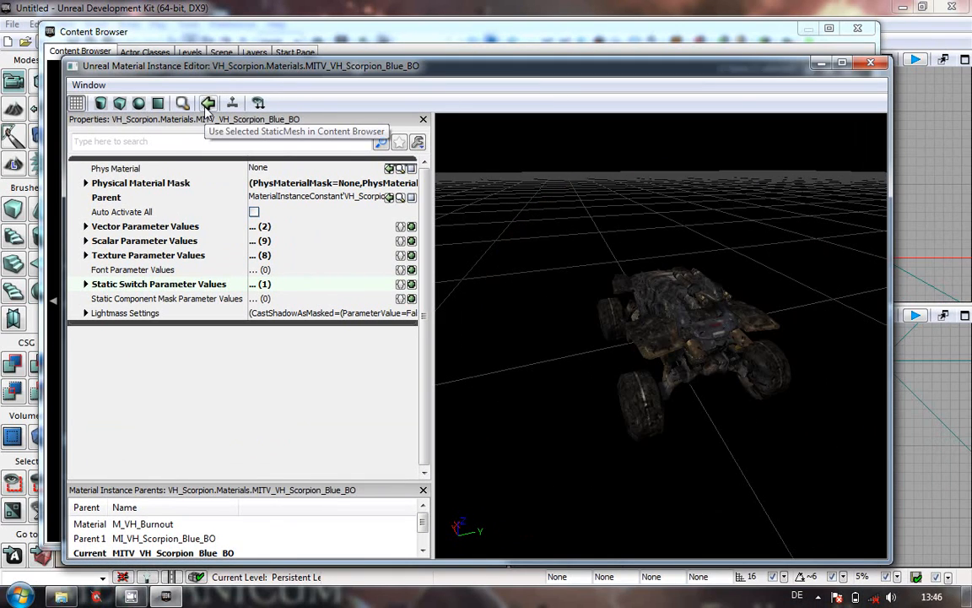
- View the burnt-out Scorpion preview up close from above, and enlarge the Material Instance Parents list to show the whole parent chain
drag(616, 361, 627, 367)
right_drag(627, 367, 641, 439)
drag(641, 439, 889, 561)
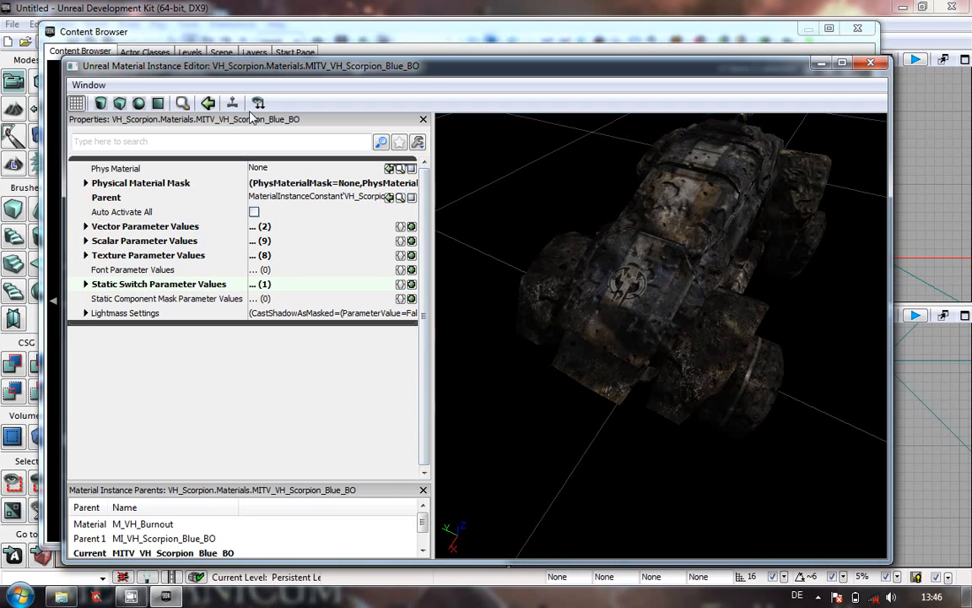
drag(479, 65, 482, 32)
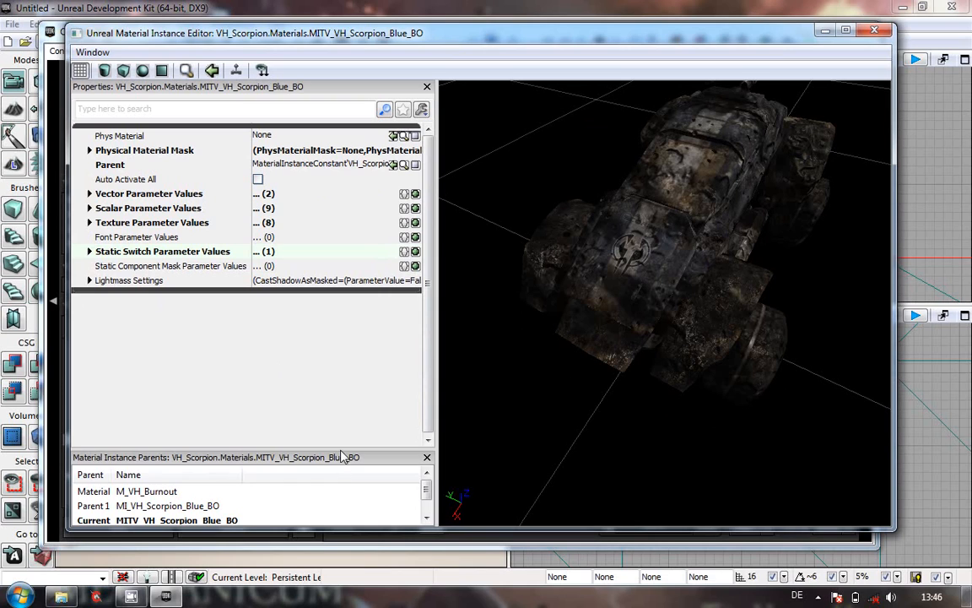
drag(342, 451, 351, 413)
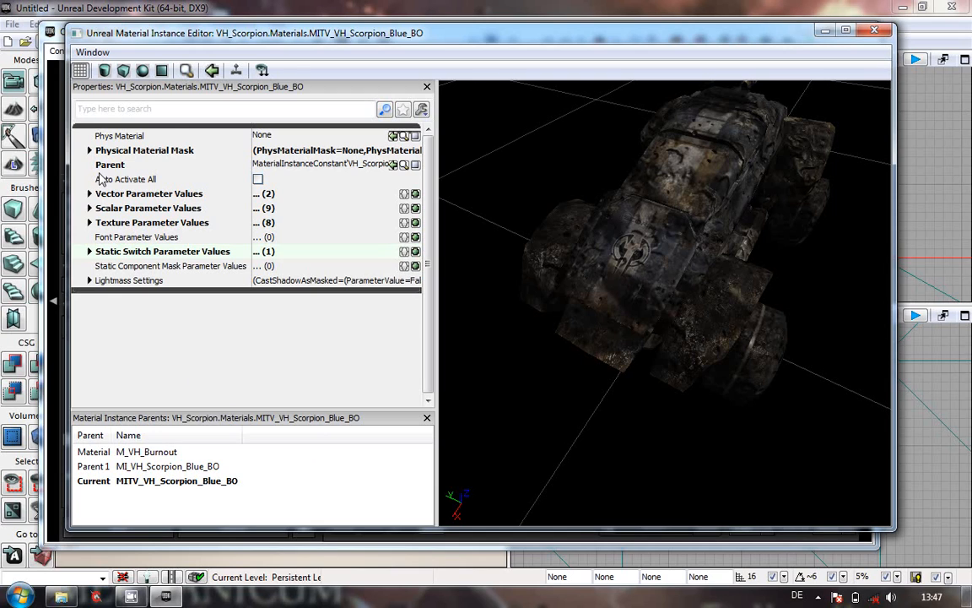
- Inspect entry [0] of the Static Switch Parameter Values, and collapse that group again
click(88, 253)
click(100, 267)
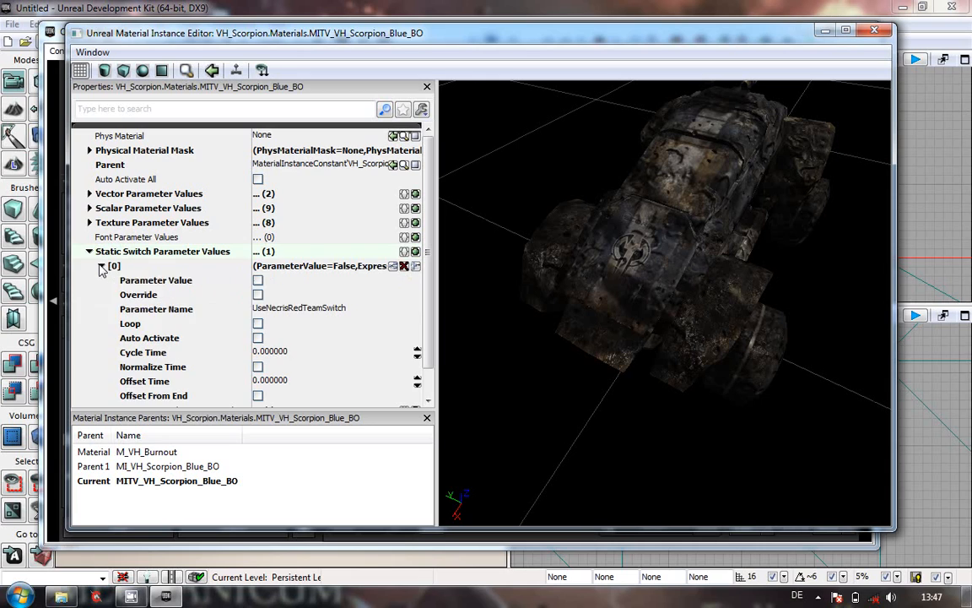
right_click(101, 268)
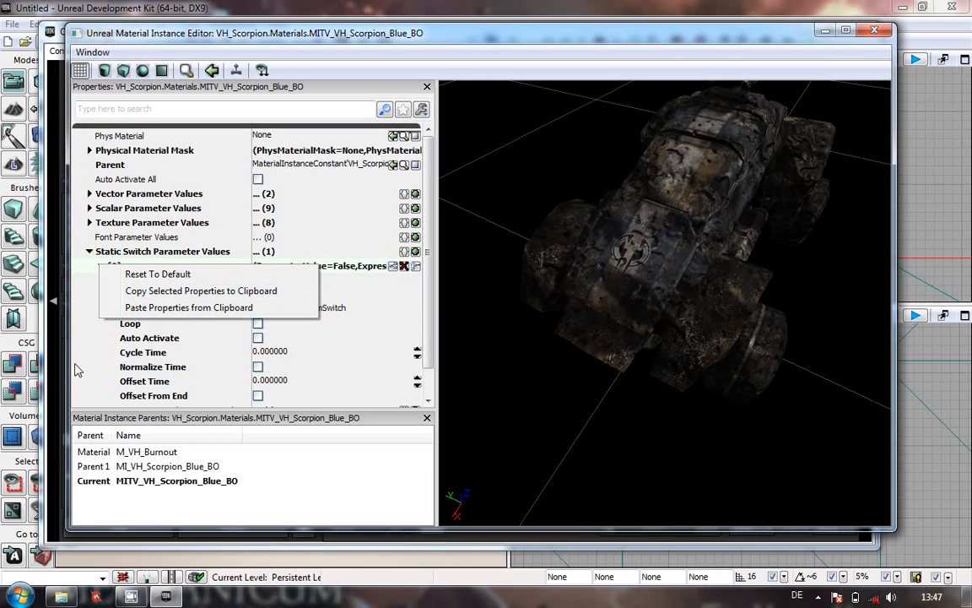
click(106, 341)
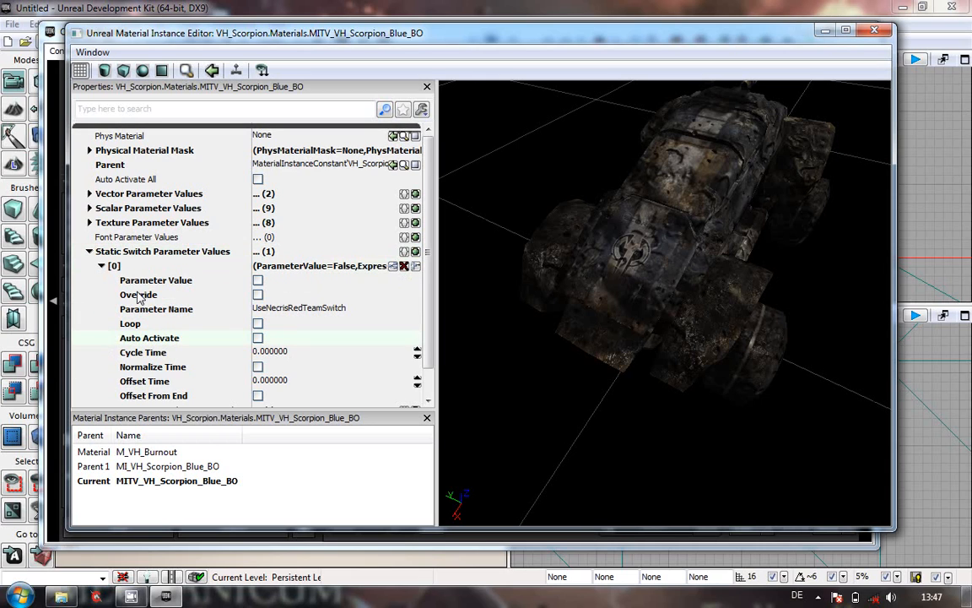
click(89, 251)
- Expand the Texture Parameter Values and inspect entries [3], [6] and [4], collapsing each one again
click(89, 223)
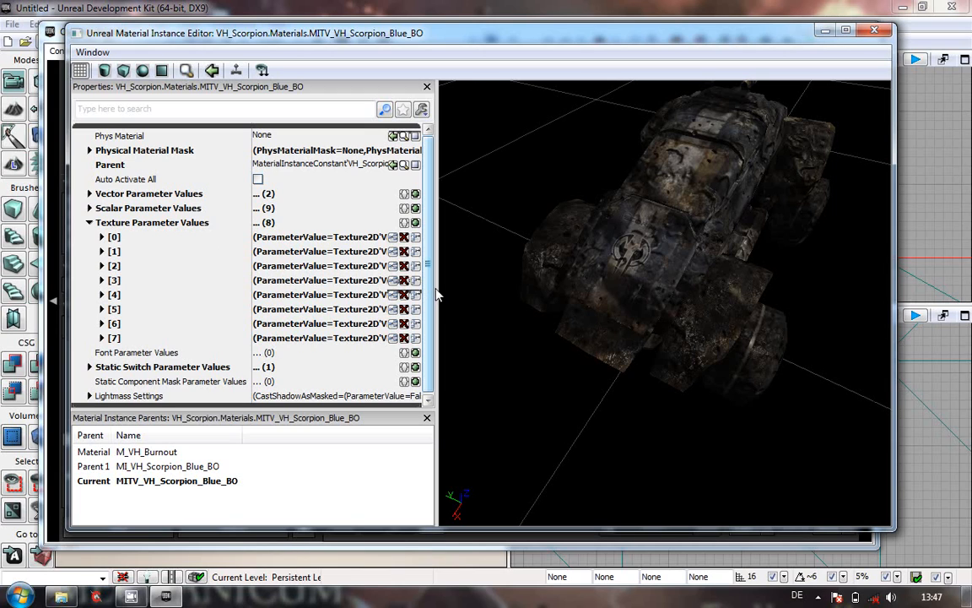
click(101, 280)
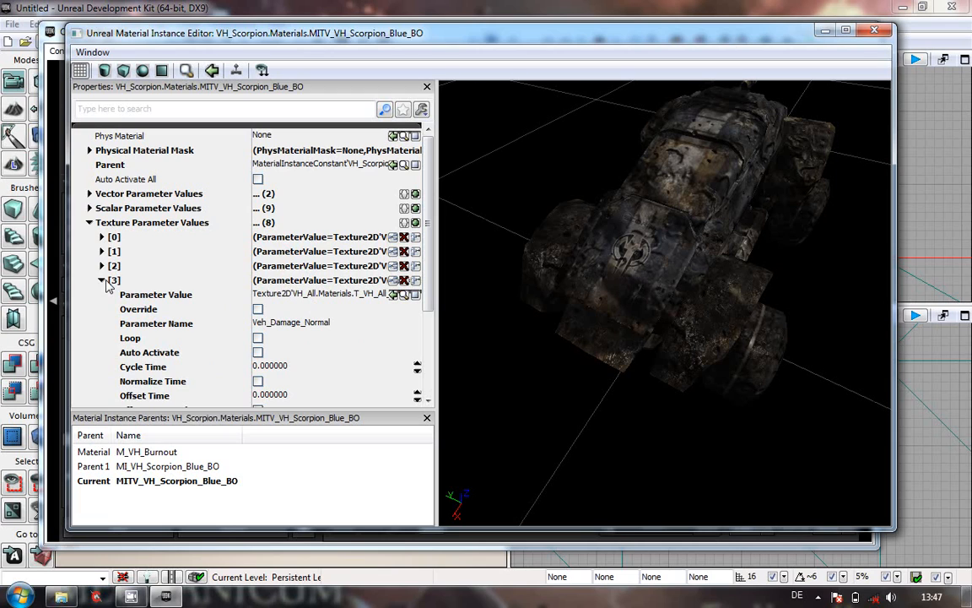
click(101, 280)
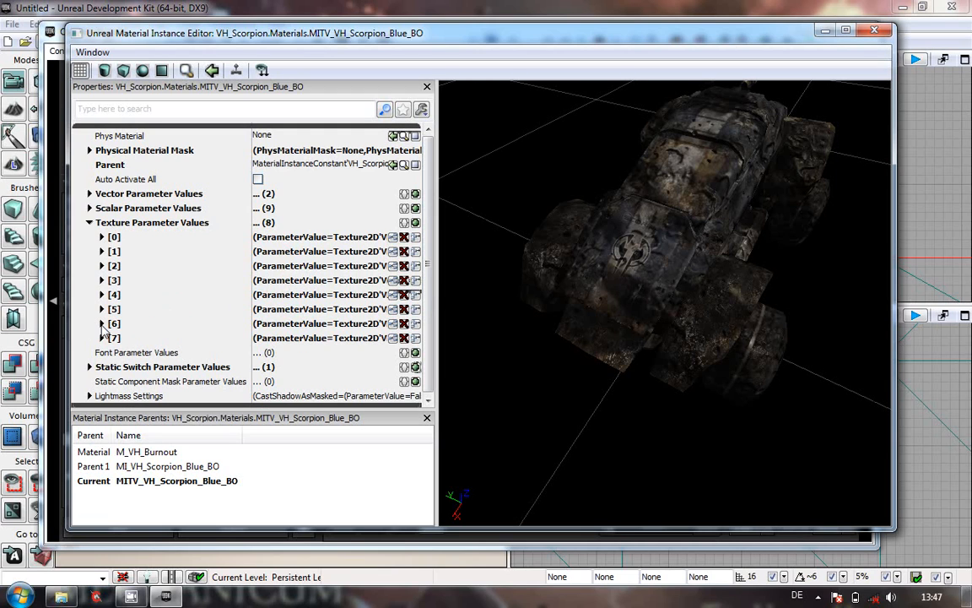
click(101, 323)
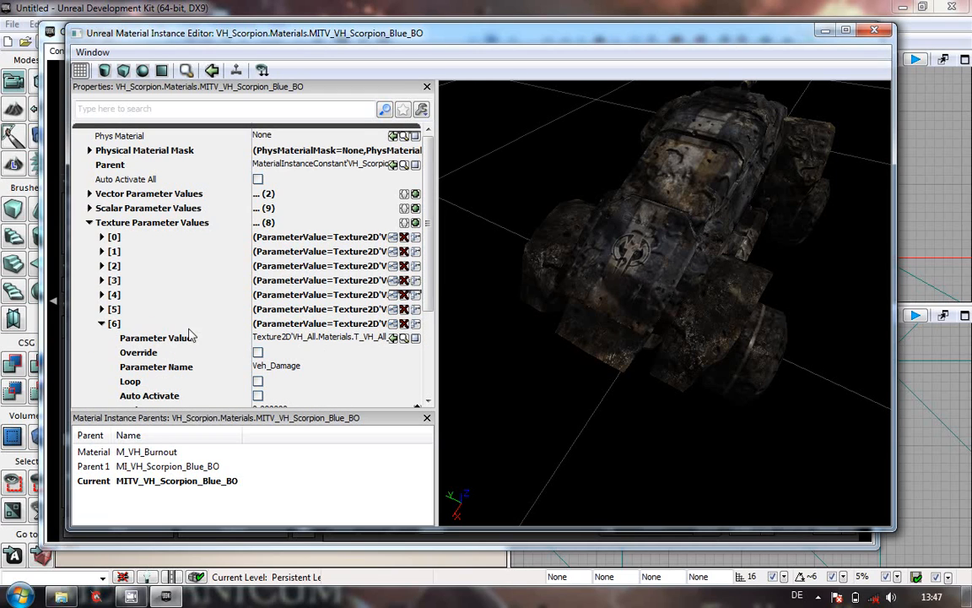
click(101, 323)
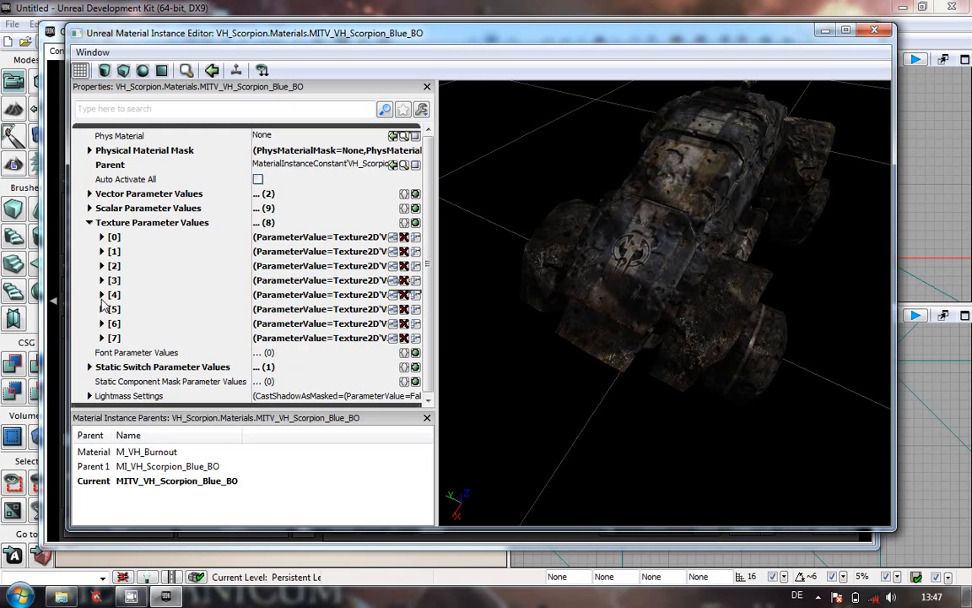
click(101, 295)
right_click(103, 305)
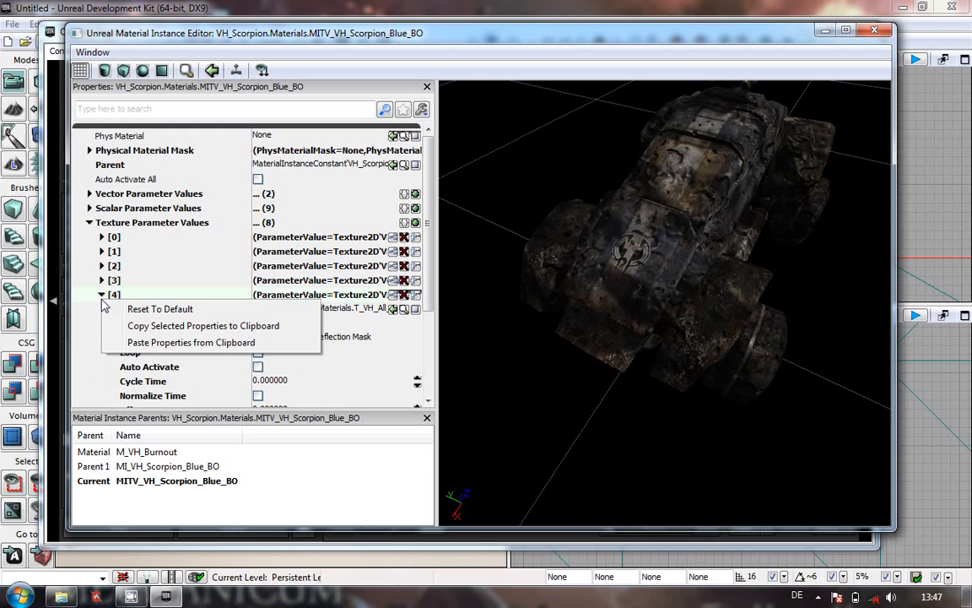
click(101, 296)
click(102, 280)
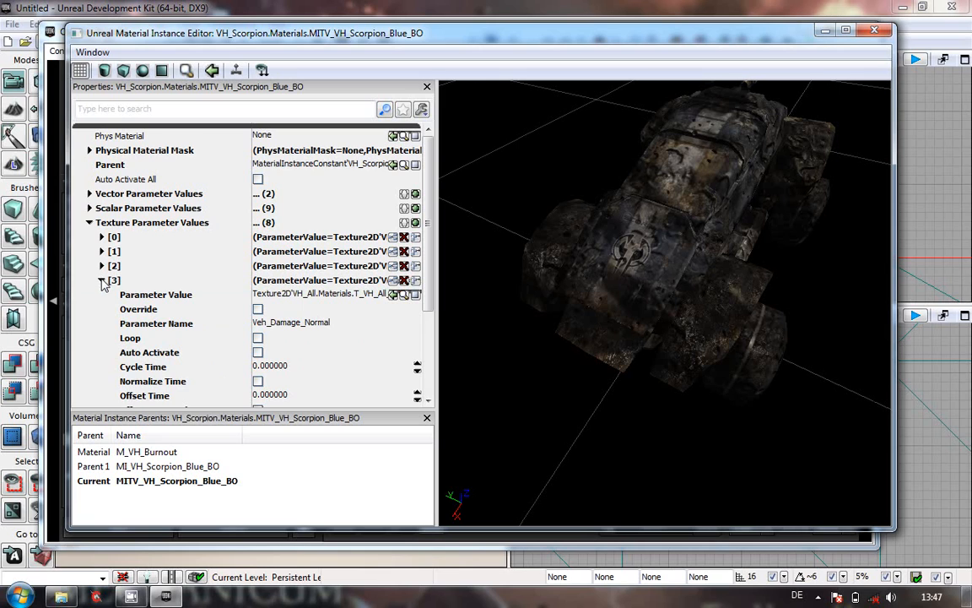
click(101, 280)
- Inspect texture parameter entries [0] through [3] in order, collapsing each one again
click(101, 238)
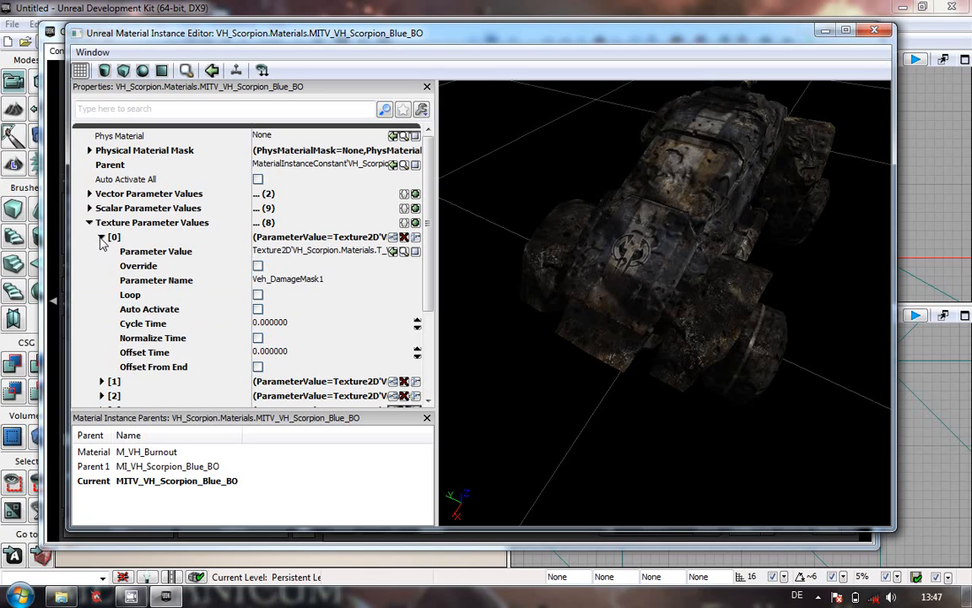
click(101, 238)
click(101, 251)
click(101, 252)
click(101, 266)
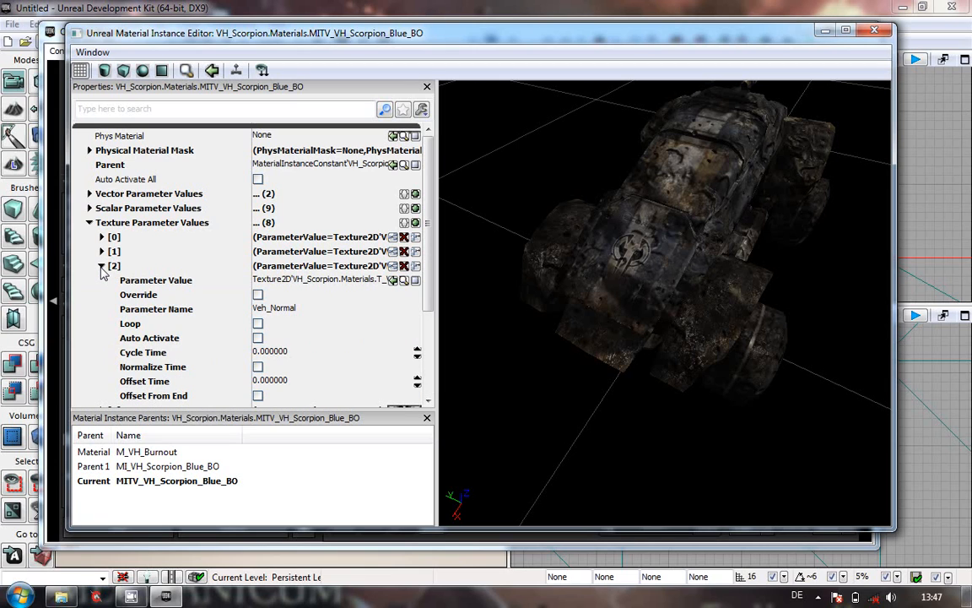
click(101, 266)
click(101, 280)
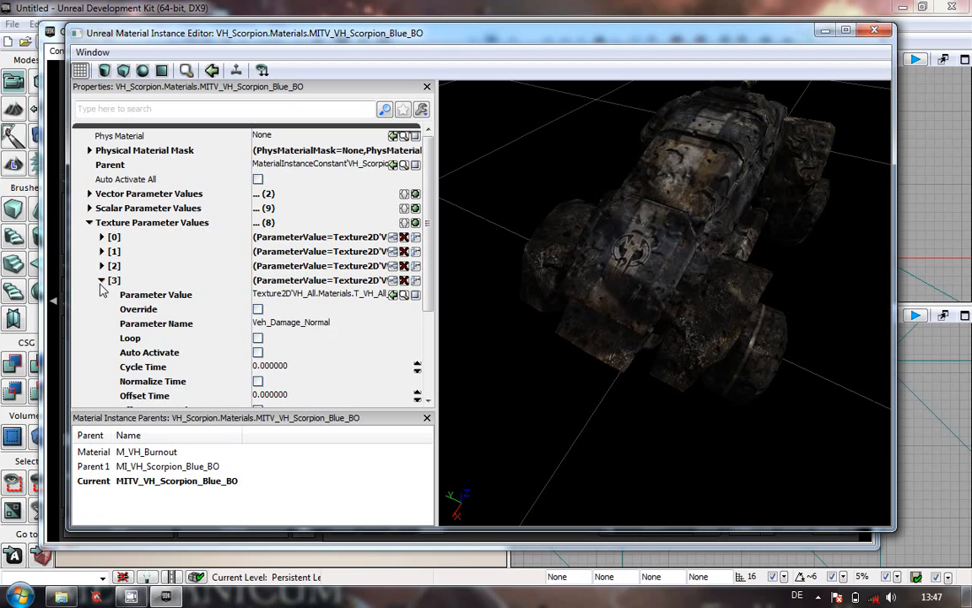
click(102, 280)
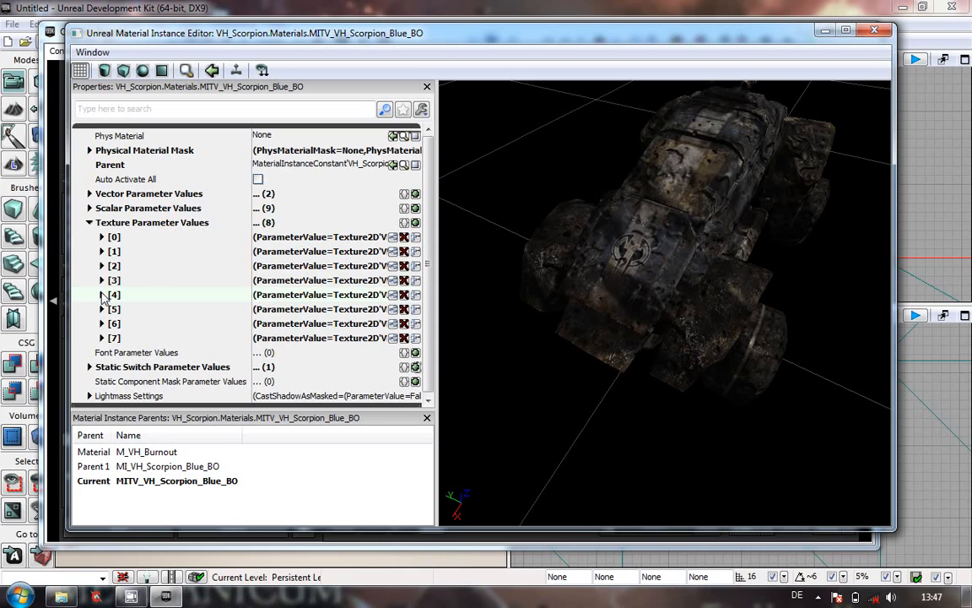
- Inspect texture parameter entries [4] and [5], and collapse the Texture Parameter Values group
click(101, 295)
click(102, 309)
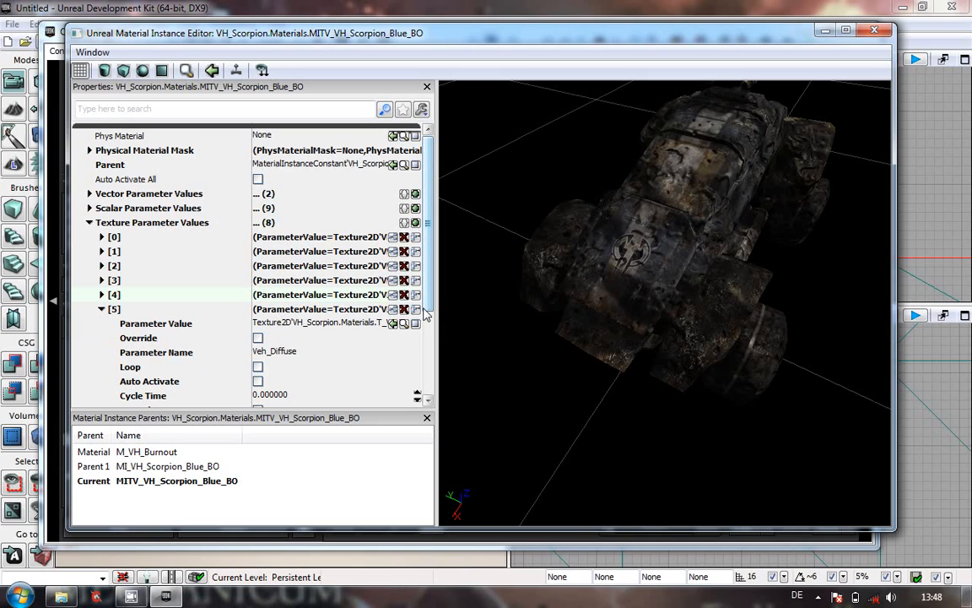
click(102, 309)
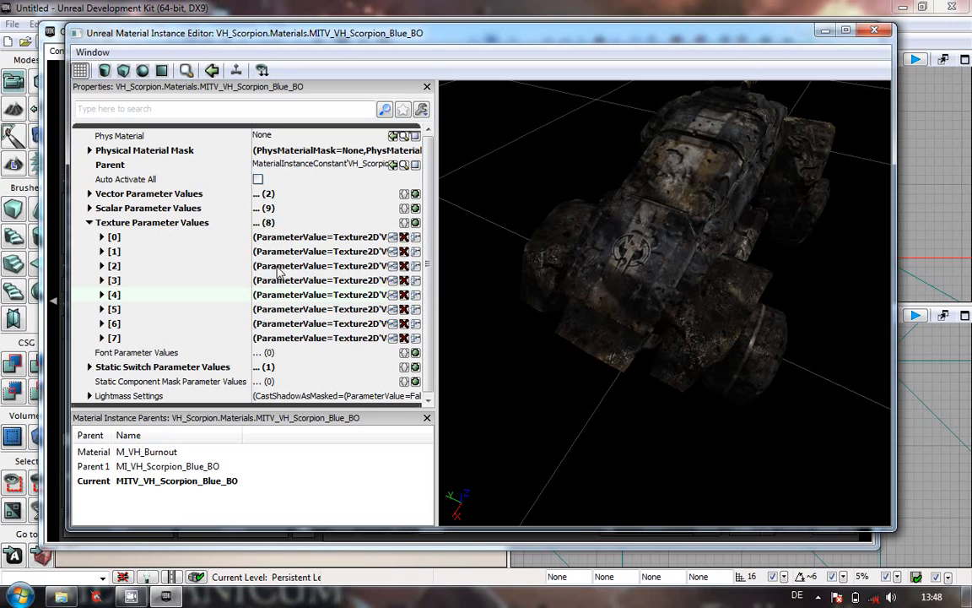
right_click(87, 221)
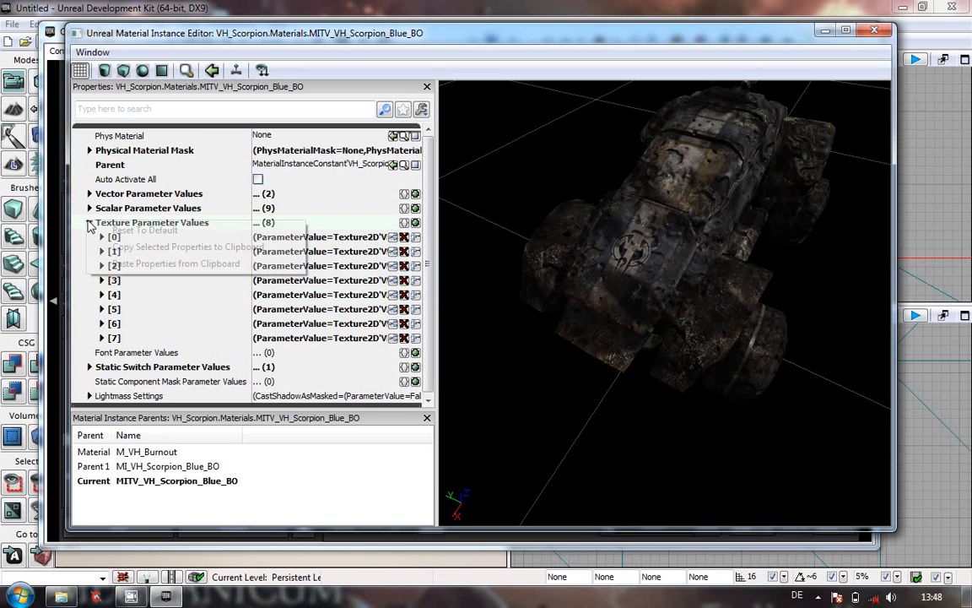
click(88, 222)
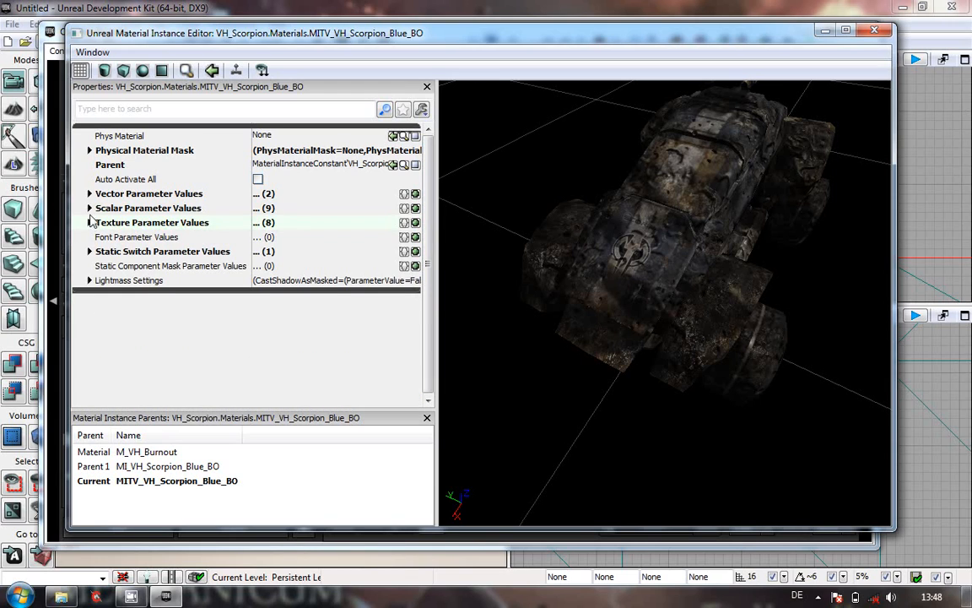
- Inspect entry [0] of the Scalar Parameter Values, collapse that group, and expand entry [0] of the Vector Parameter Values
click(89, 208)
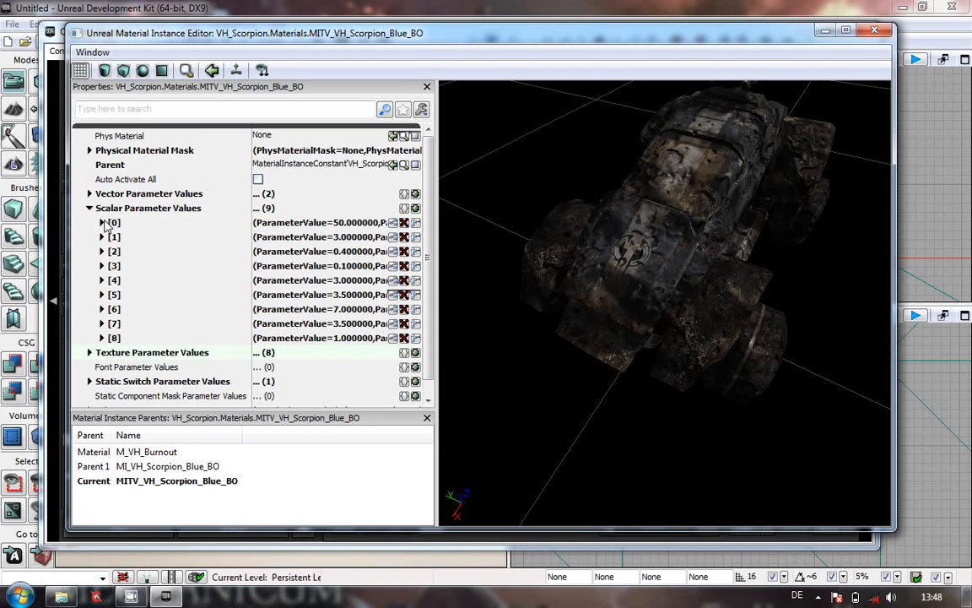
click(102, 222)
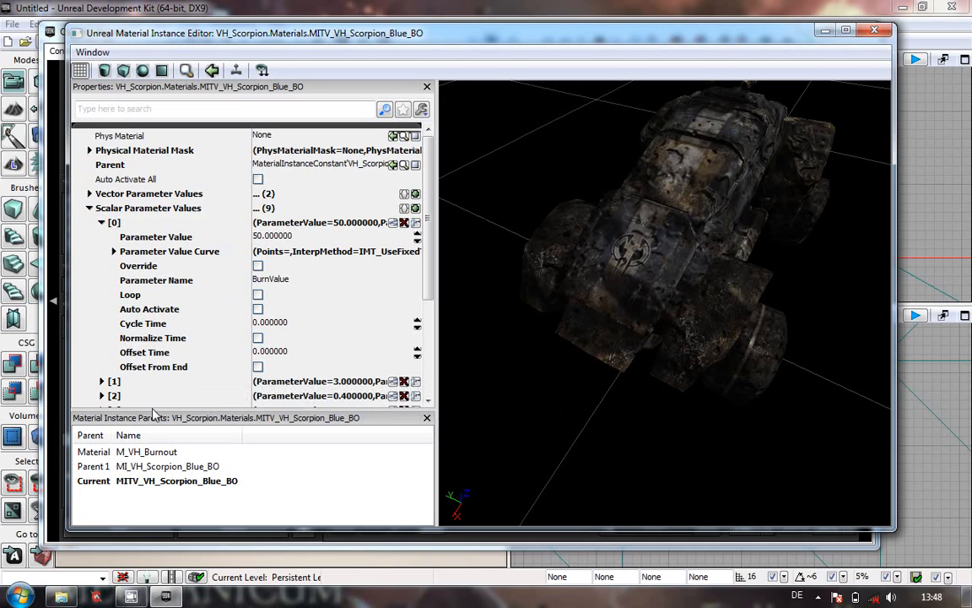
click(90, 209)
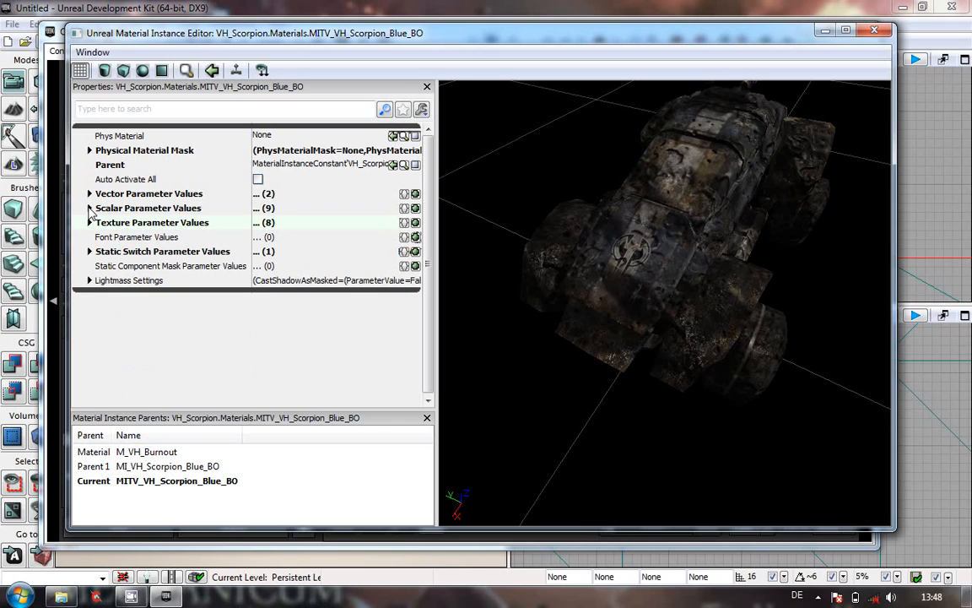
click(90, 194)
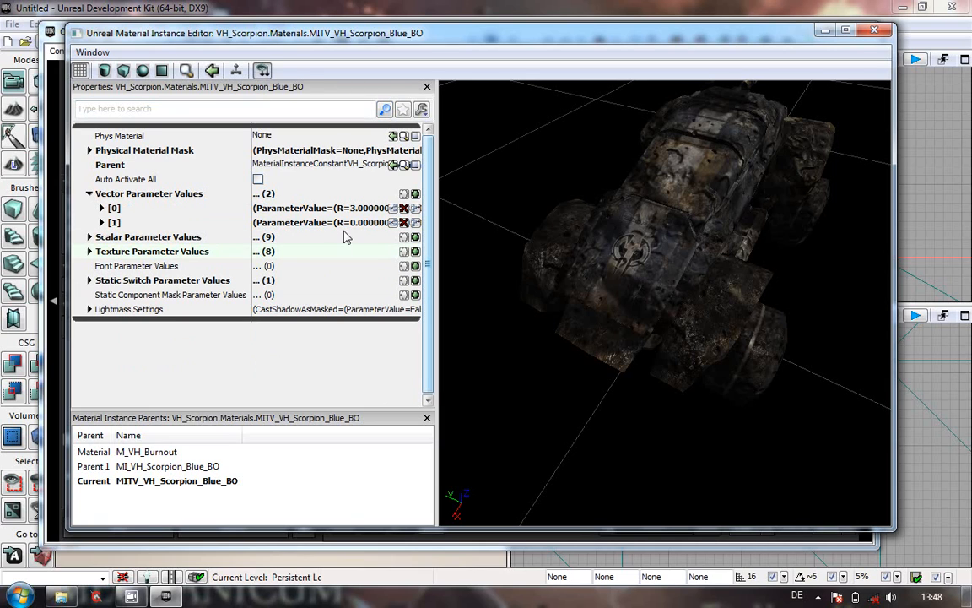
click(102, 208)
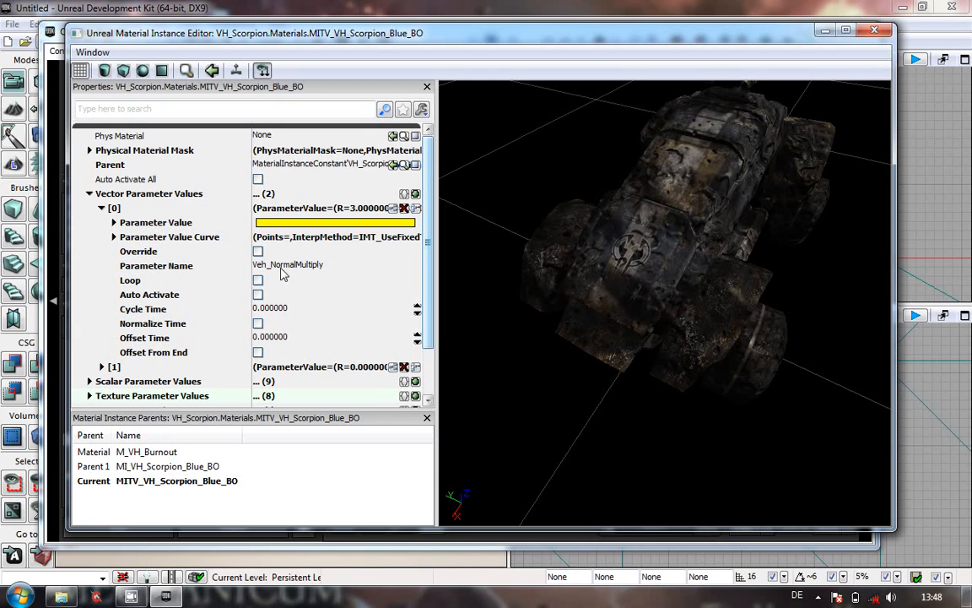
- Check the Parameter Name of vector entry [0] and collapse the Vector Parameter Values group
right_click(369, 264)
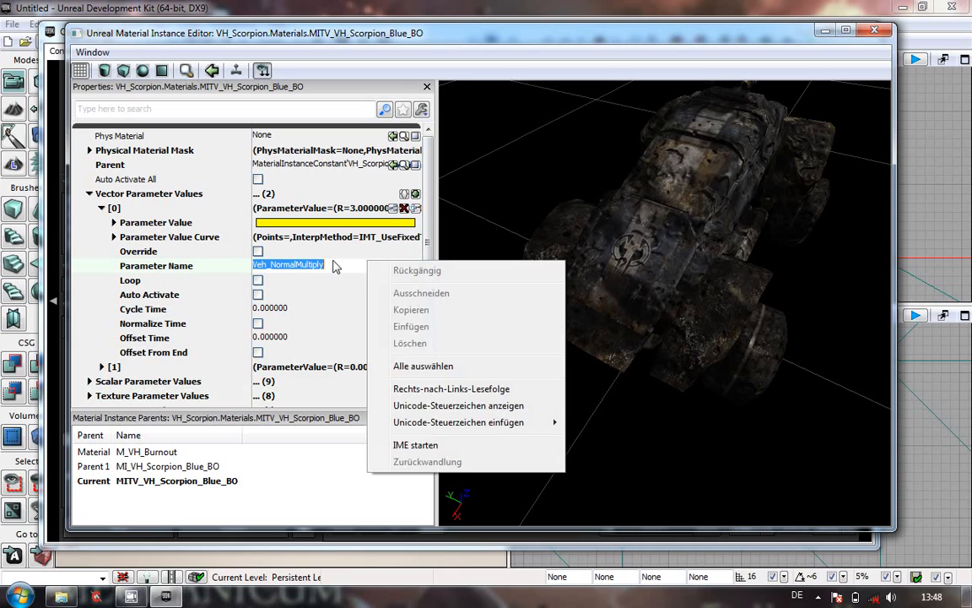
click(335, 267)
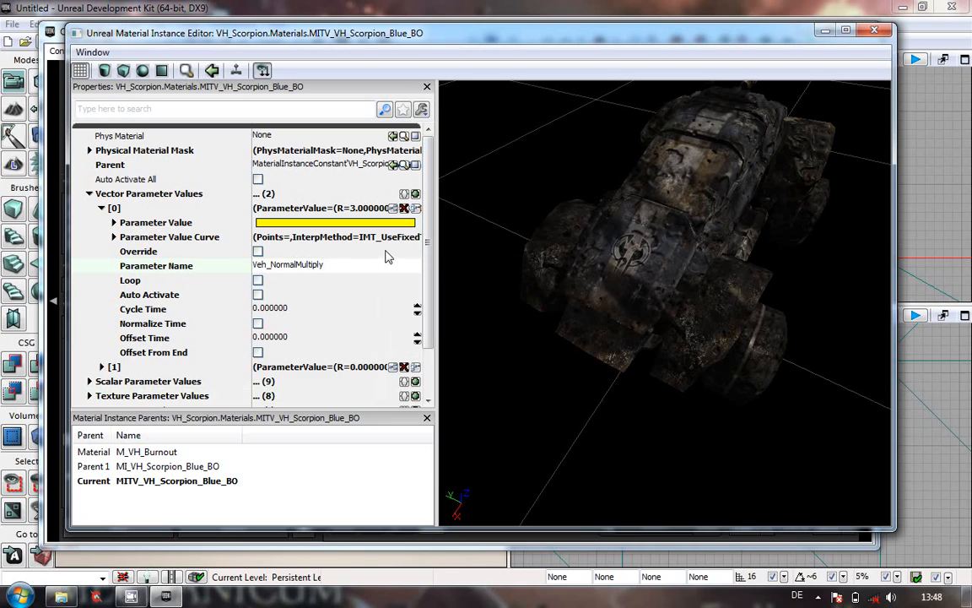
click(89, 193)
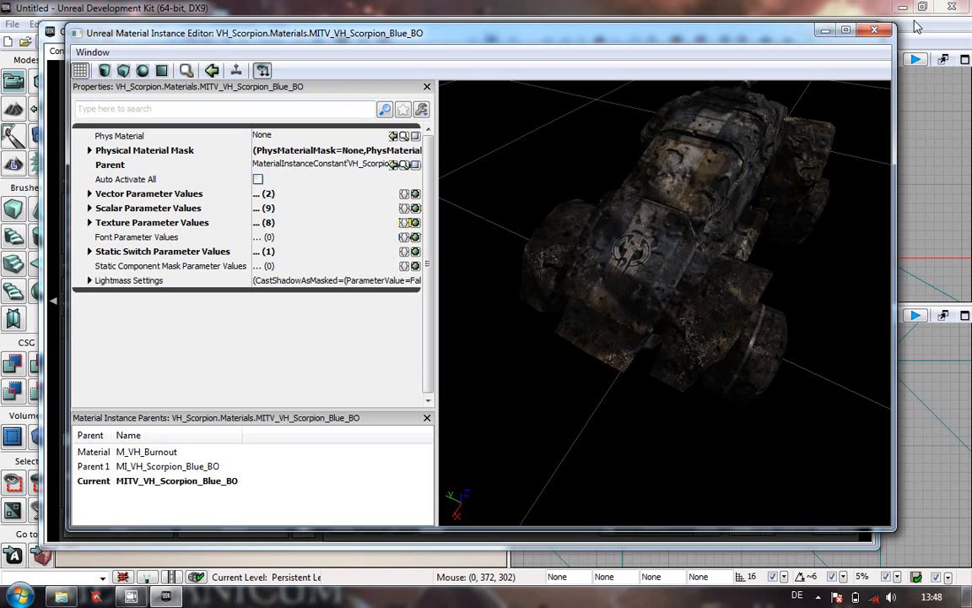
click(825, 31)
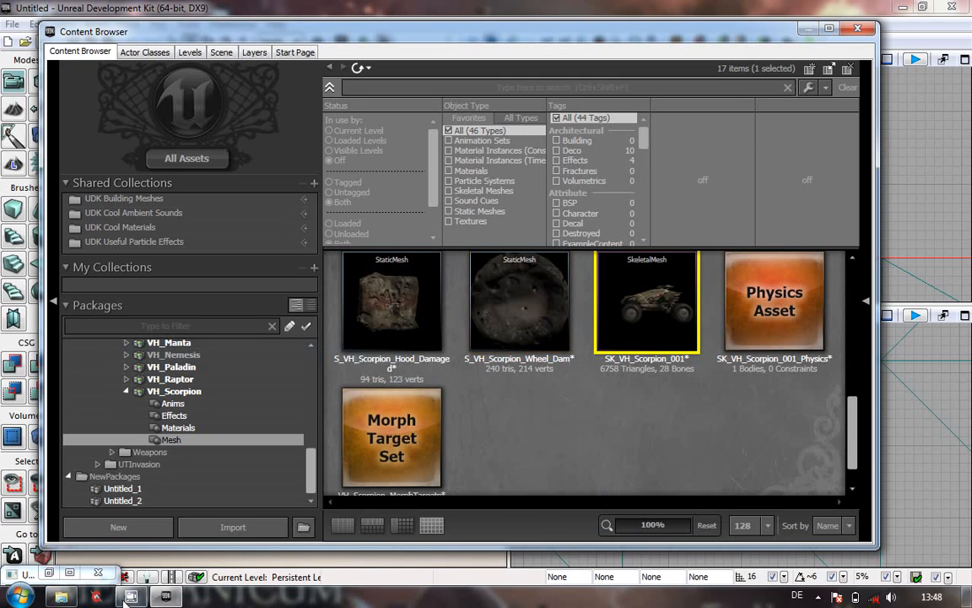
click(48, 572)
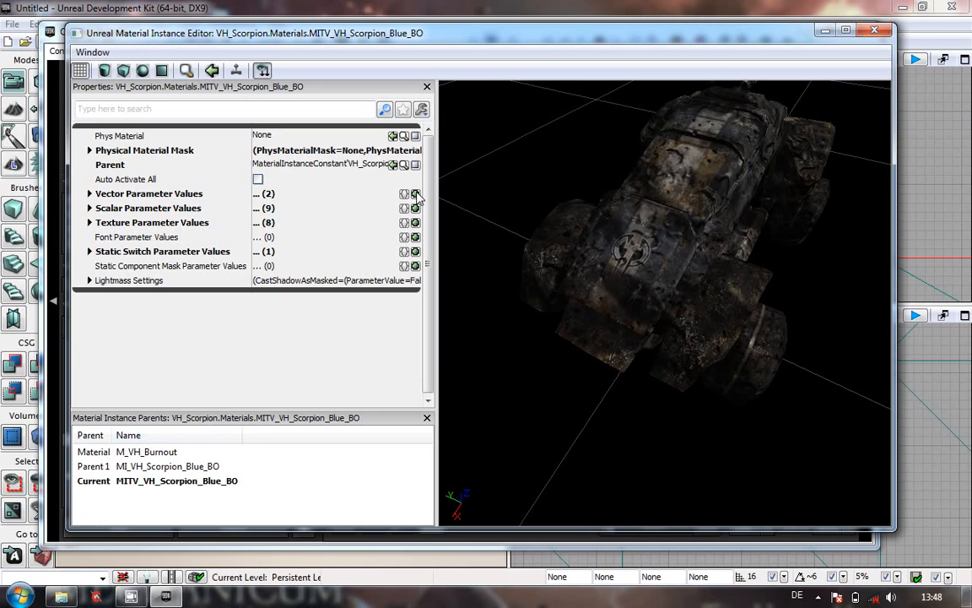
- Locate and open the parent instance MI_VH_Scorpion_Blue_BO, and expand its Texture Parameter Values
click(405, 164)
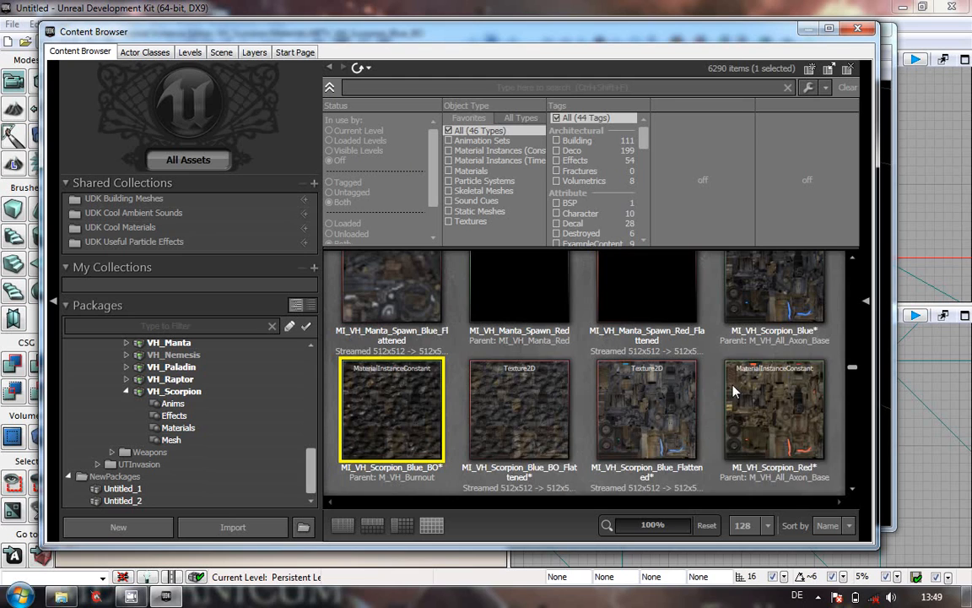
double_click(393, 425)
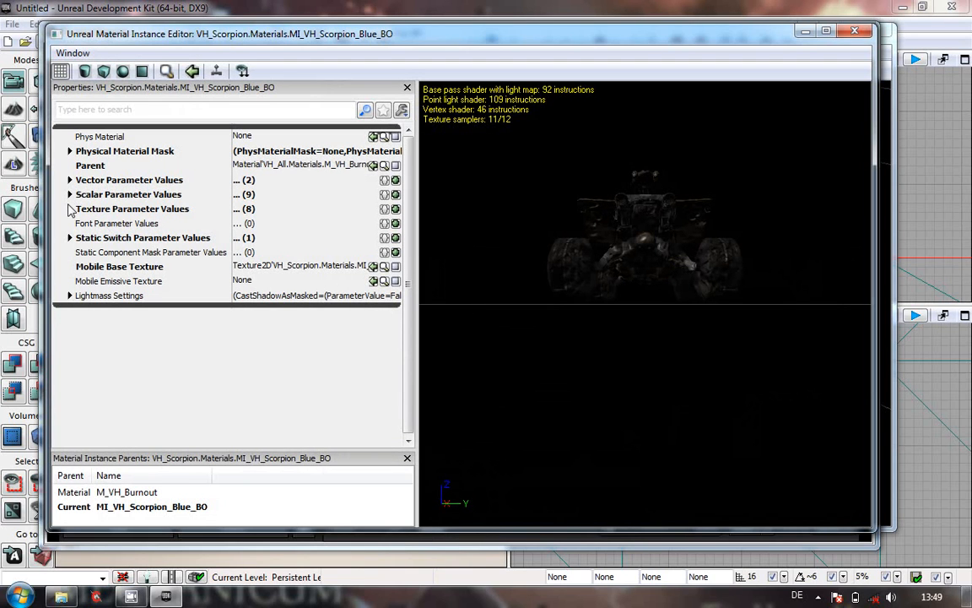
click(69, 208)
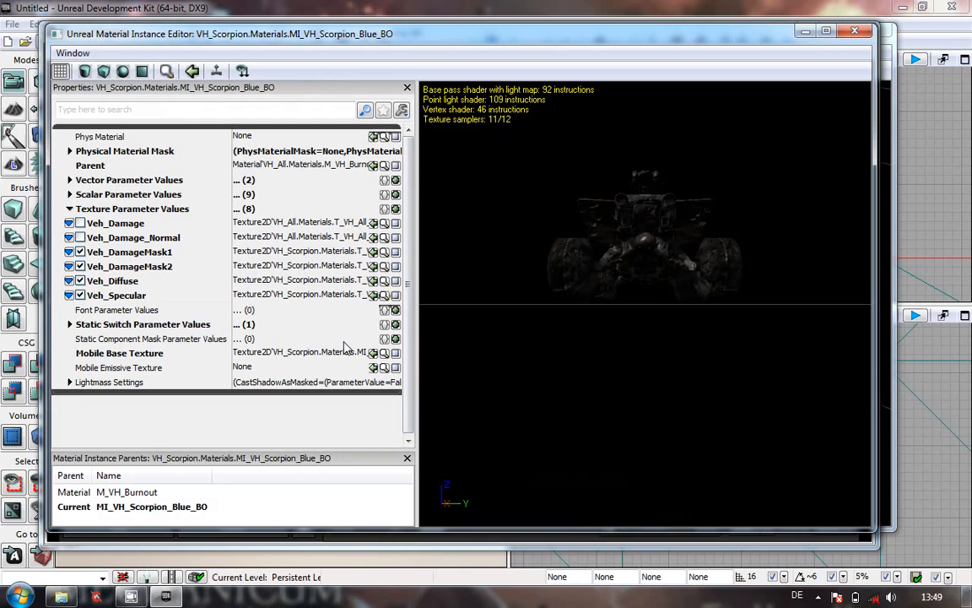
- Find this instance's parent material M_VH_Burnout in the Content Browser and open it in the Material Editor
click(385, 165)
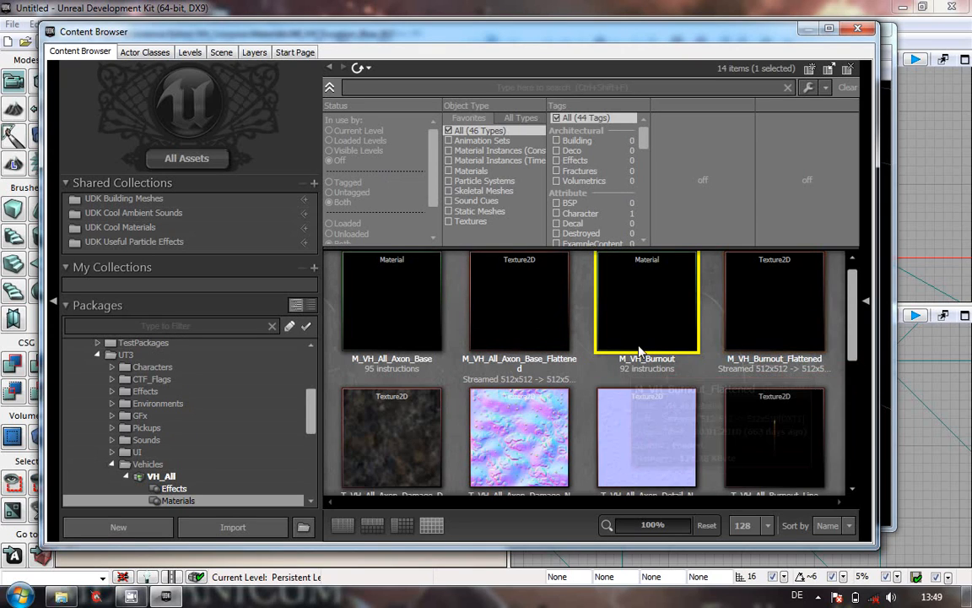
mouse_move(650, 321)
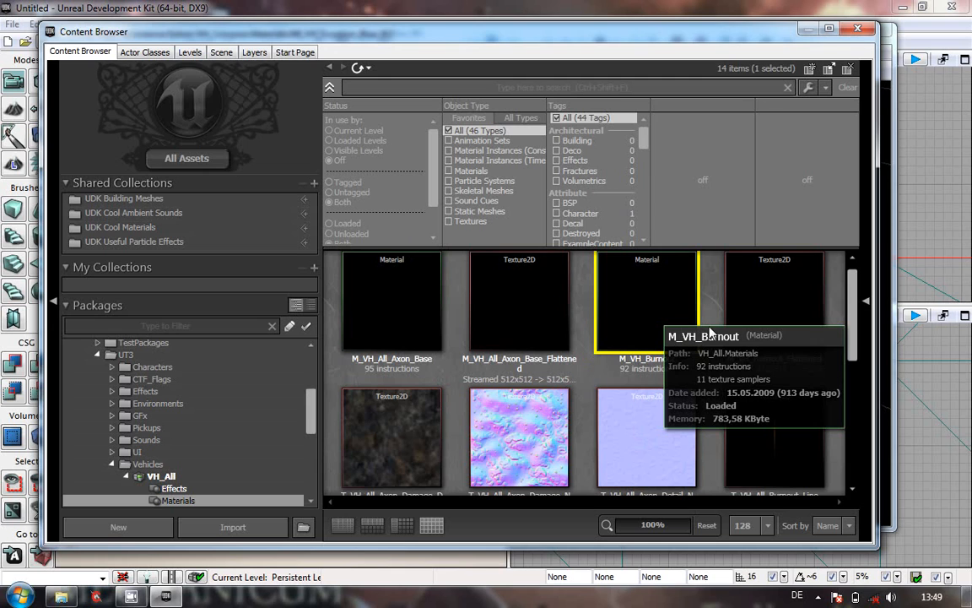
double_click(641, 301)
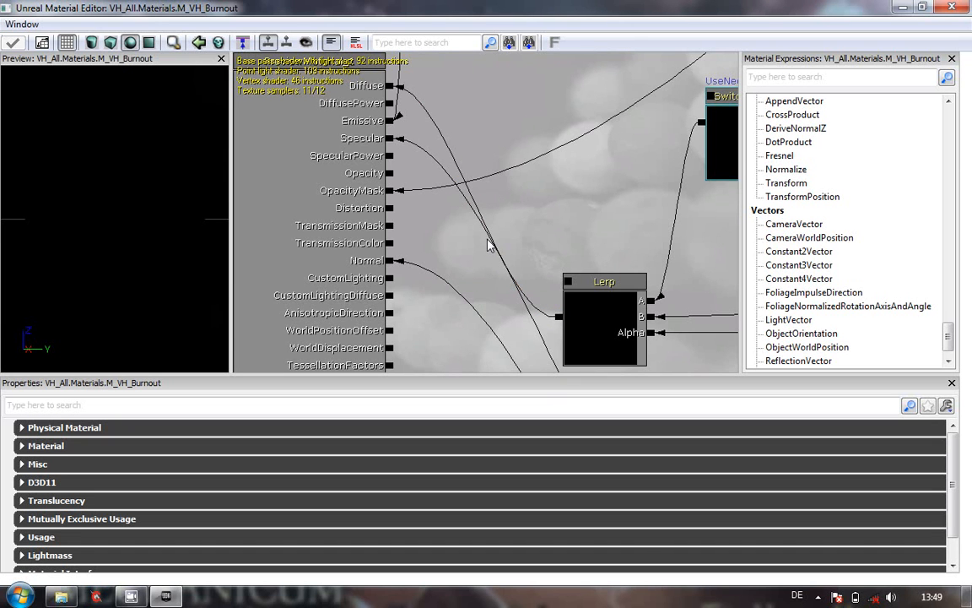
- Examine the Vehicle Burnout, Necris Red Team Color, Damage Mask and Normal node groups of M_VH_Burnout, and close the material editor windows
scroll(487, 245, down, 8)
drag(482, 286, 343, 283)
scroll(534, 135, up, 5)
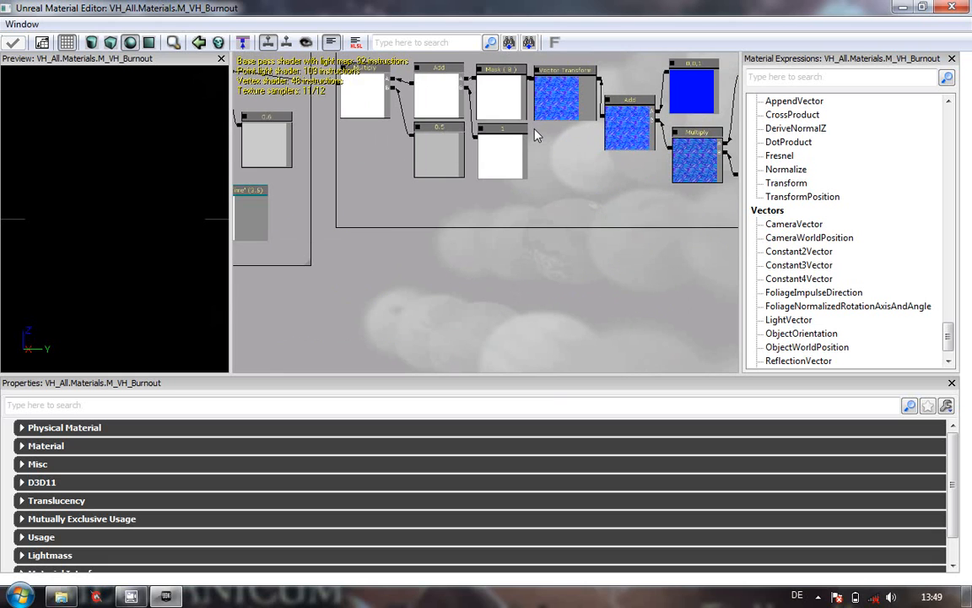
drag(554, 273, 203, 378)
scroll(641, 354, down, 5)
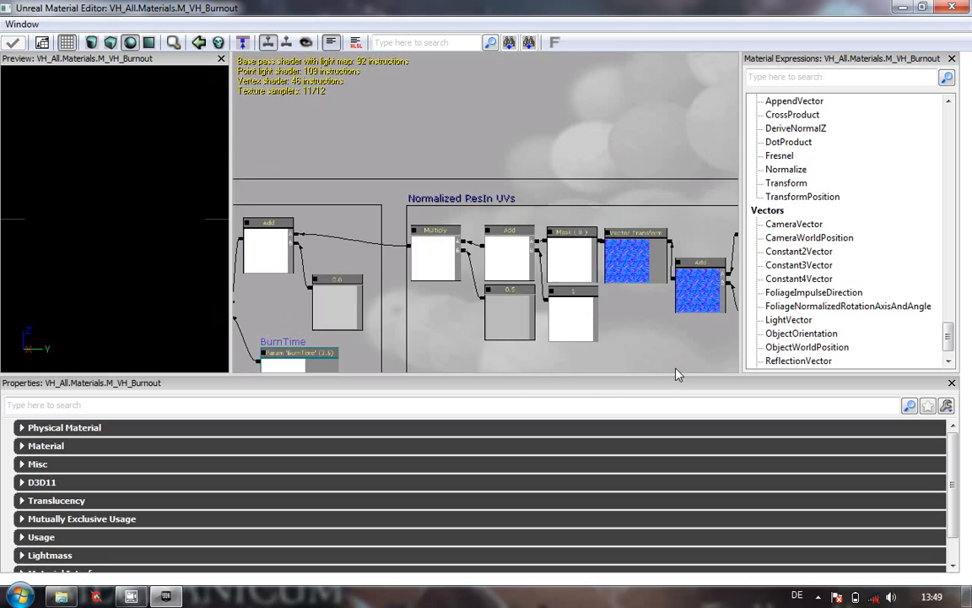
drag(331, 163, 420, 60)
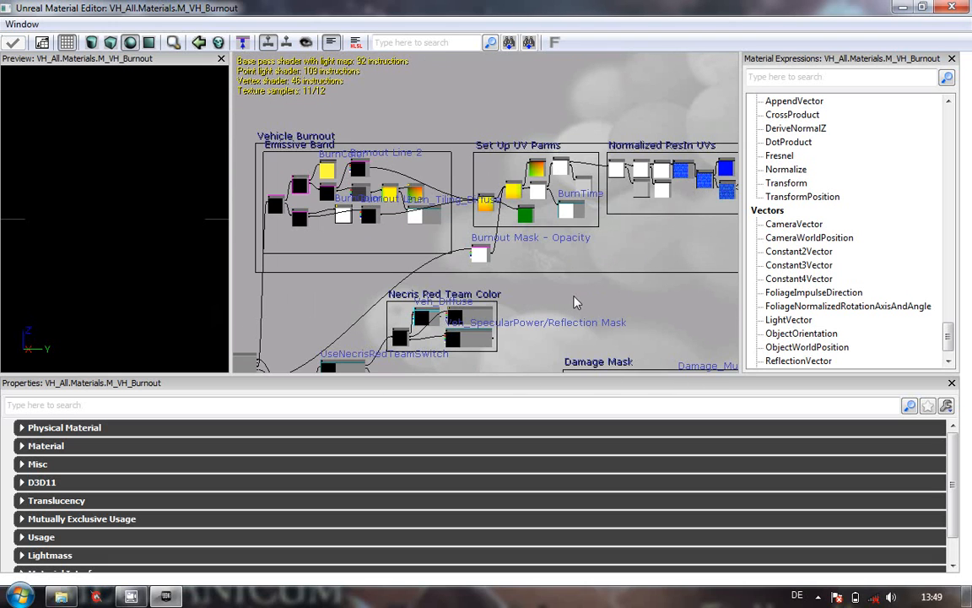
drag(574, 297, 561, 94)
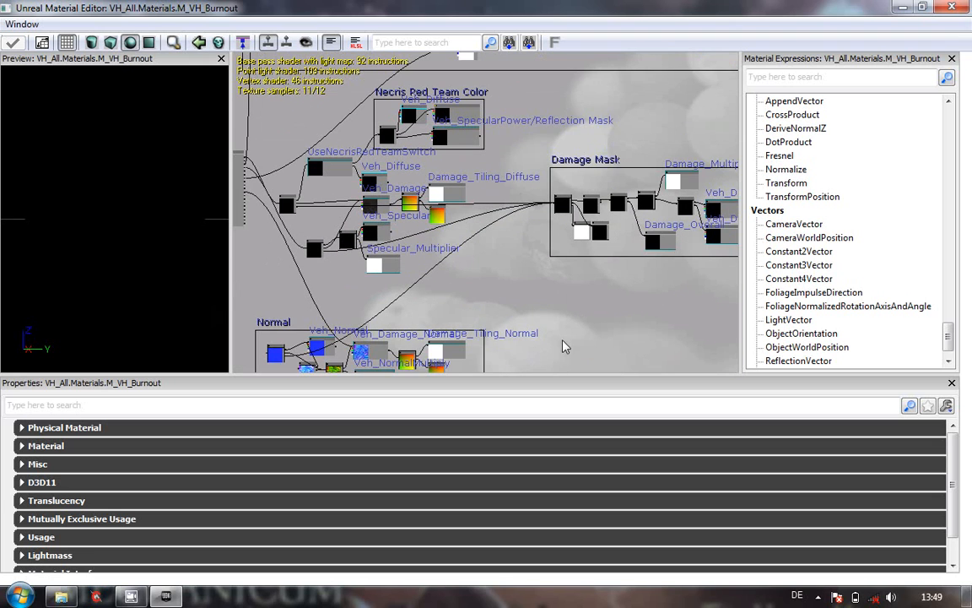
drag(538, 307, 550, 226)
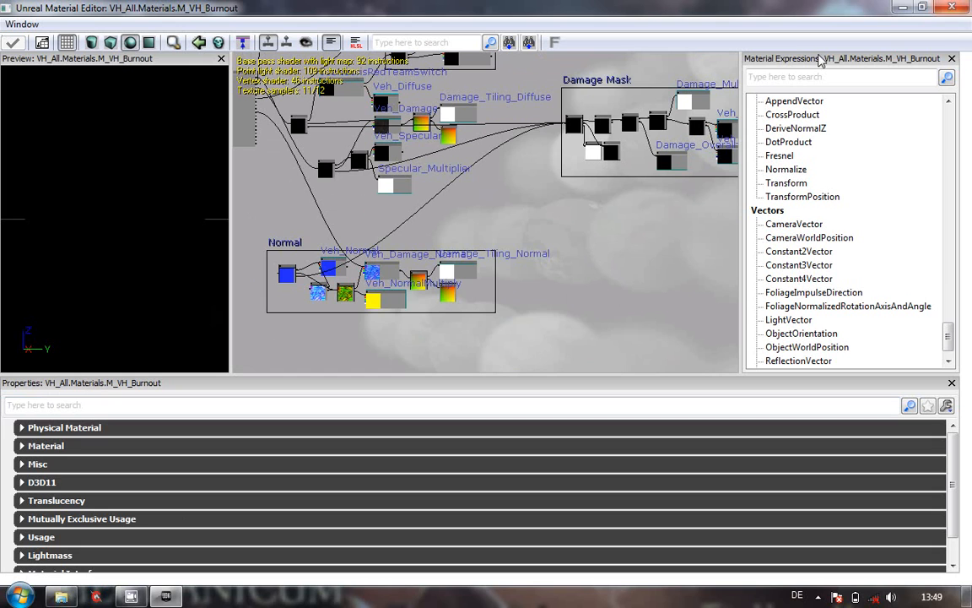
click(949, 7)
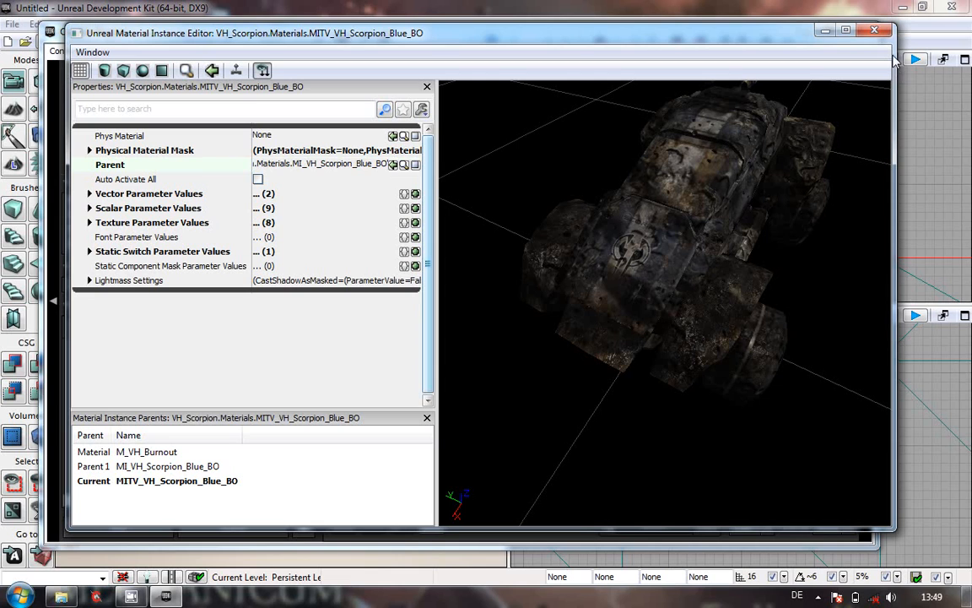
click(877, 32)
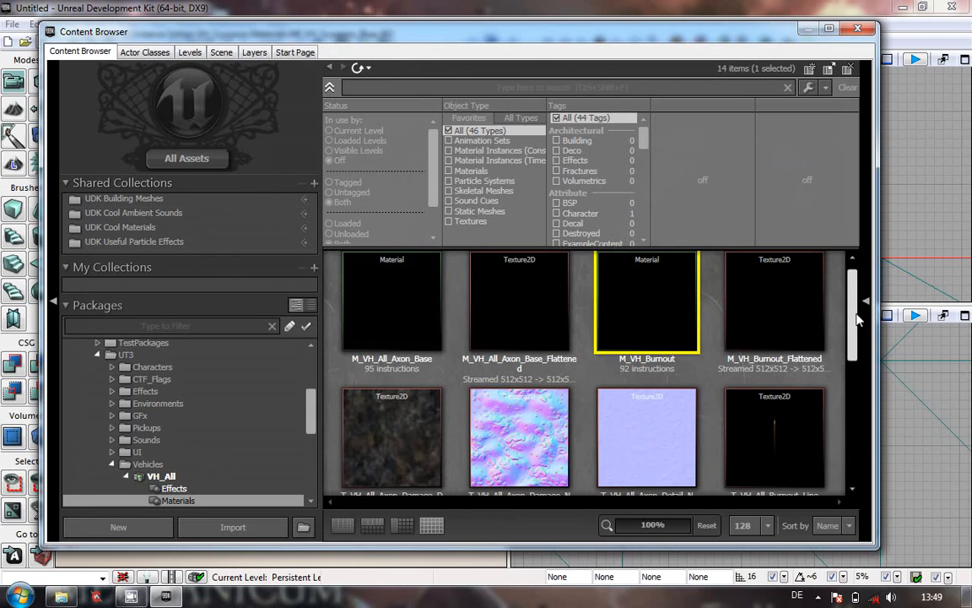
- Look over the remaining VH_All materials, and show the Materials group of the VH_LandBuggy package under DavCorp's Vehicles folder
scroll(856, 319, down, 1)
drag(856, 343, 865, 441)
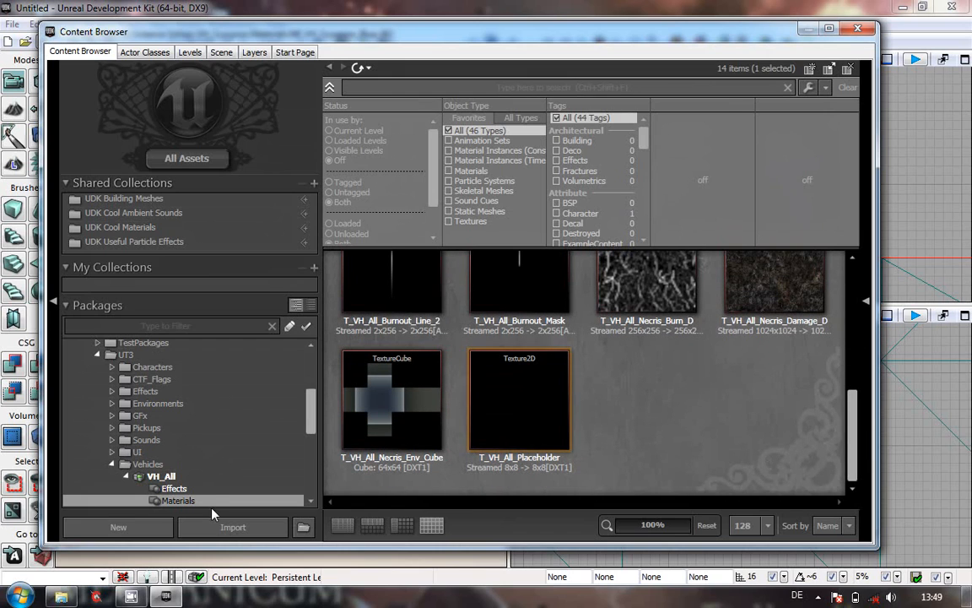
click(112, 464)
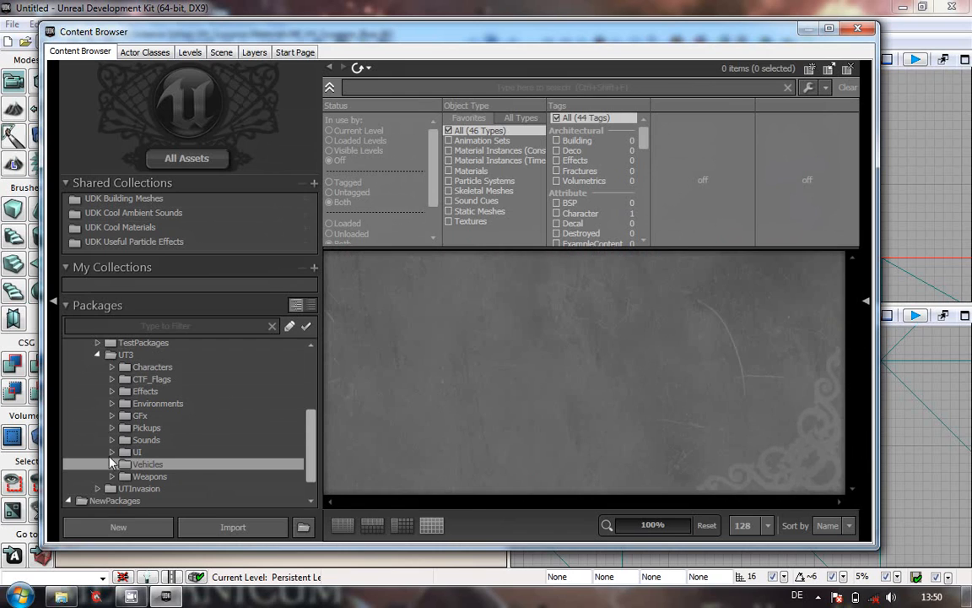
drag(311, 449, 300, 352)
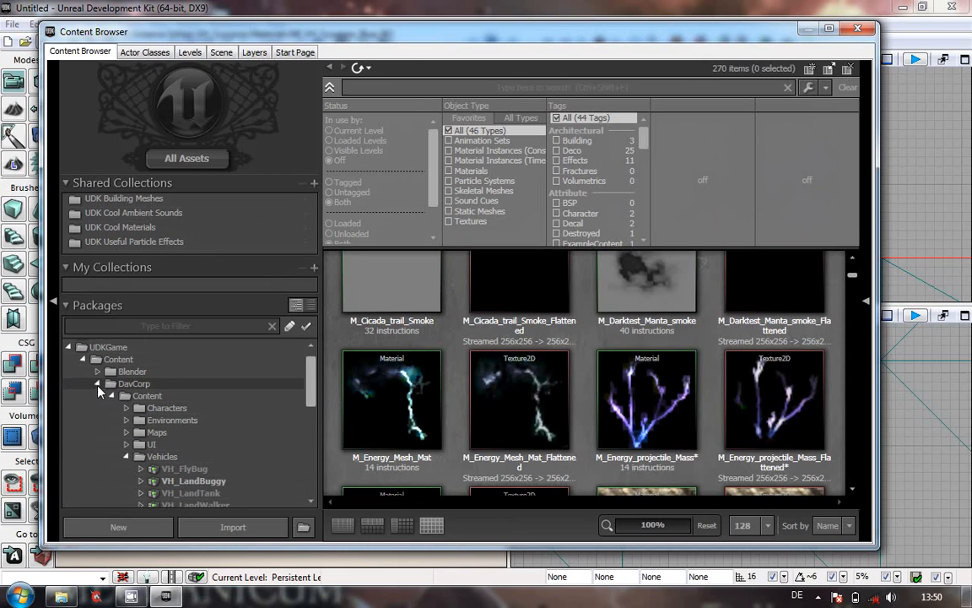
click(245, 485)
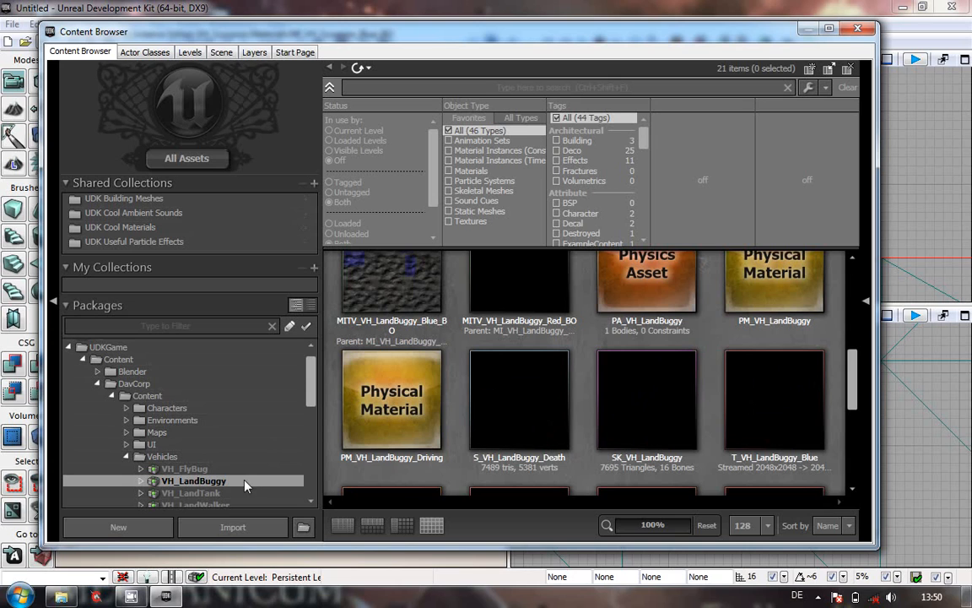
click(141, 481)
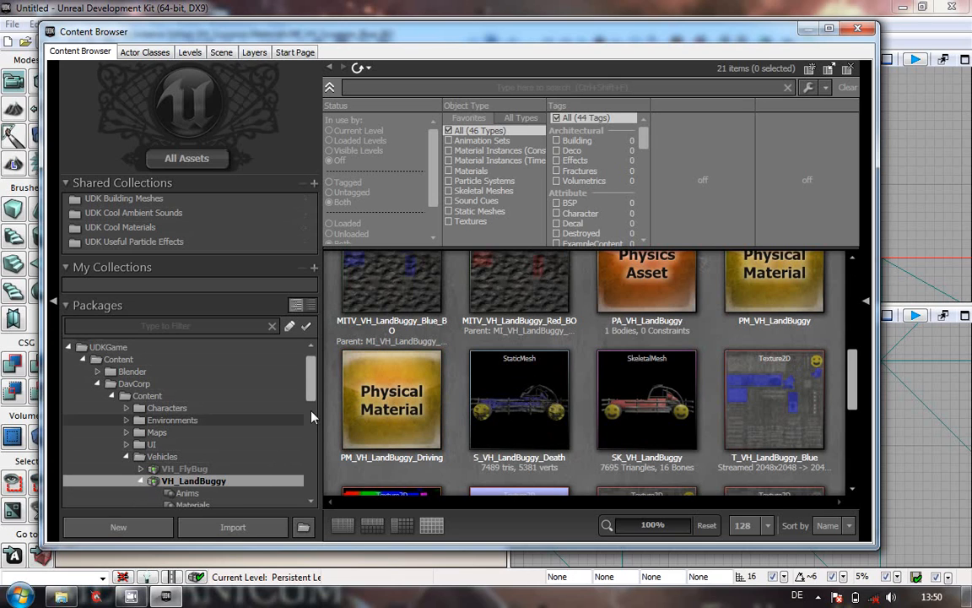
scroll(310, 387, down, 2)
click(227, 422)
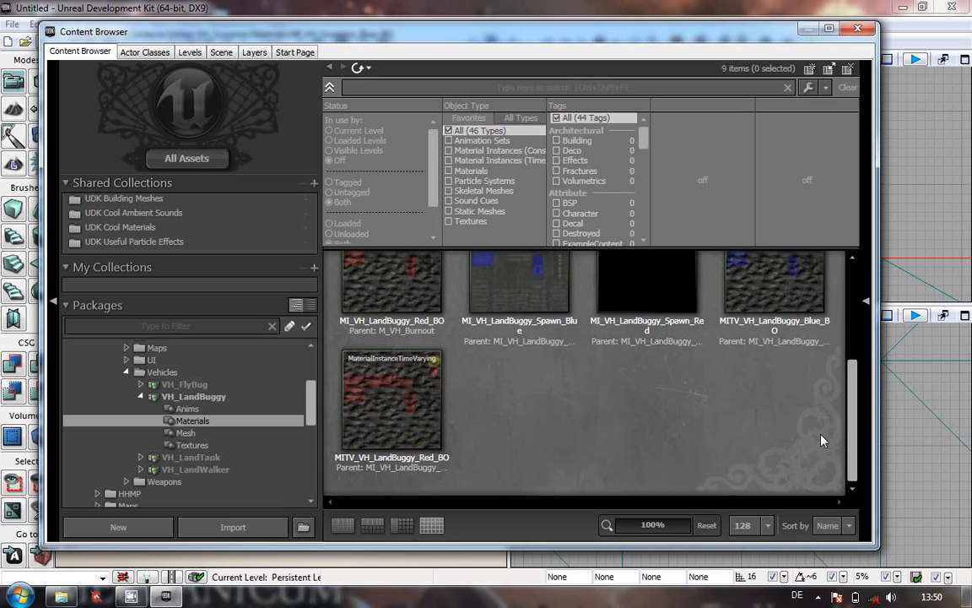
- Review the LandBuggy material instances and open MI_VH_LandBuggy_Spawn_Red
drag(854, 458, 872, 314)
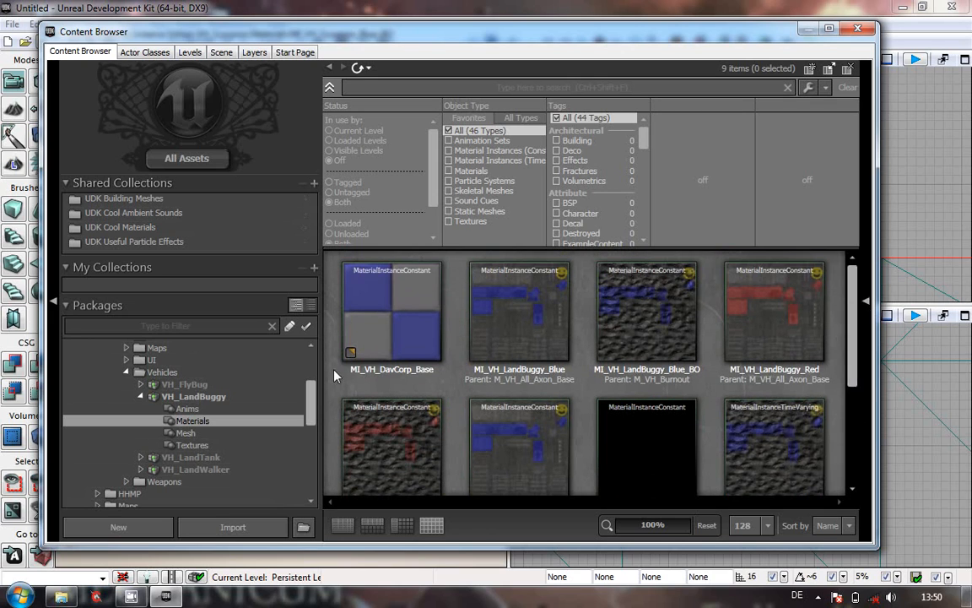
mouse_move(386, 313)
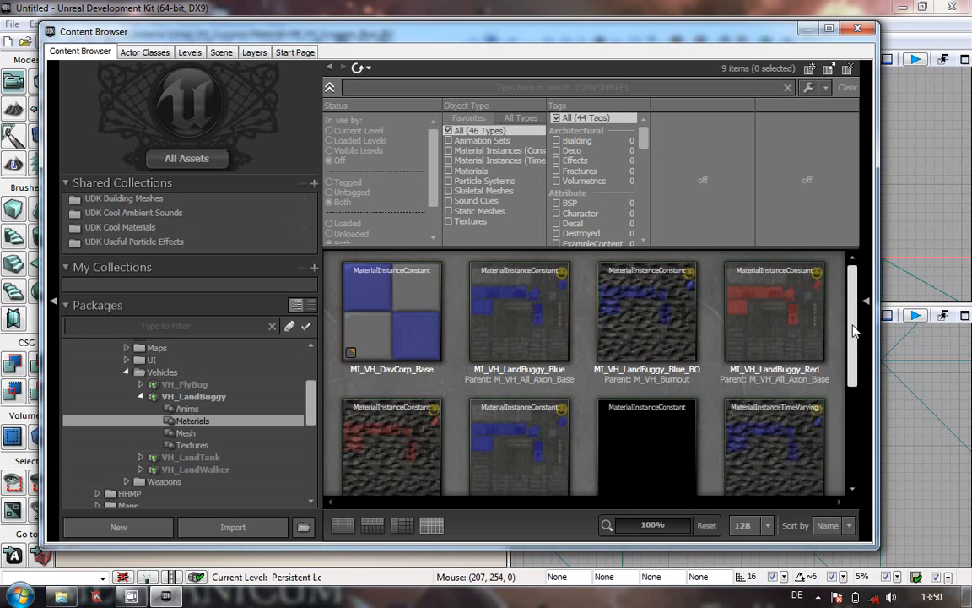
scroll(856, 362, down, 2)
drag(859, 363, 857, 310)
scroll(835, 337, down, 3)
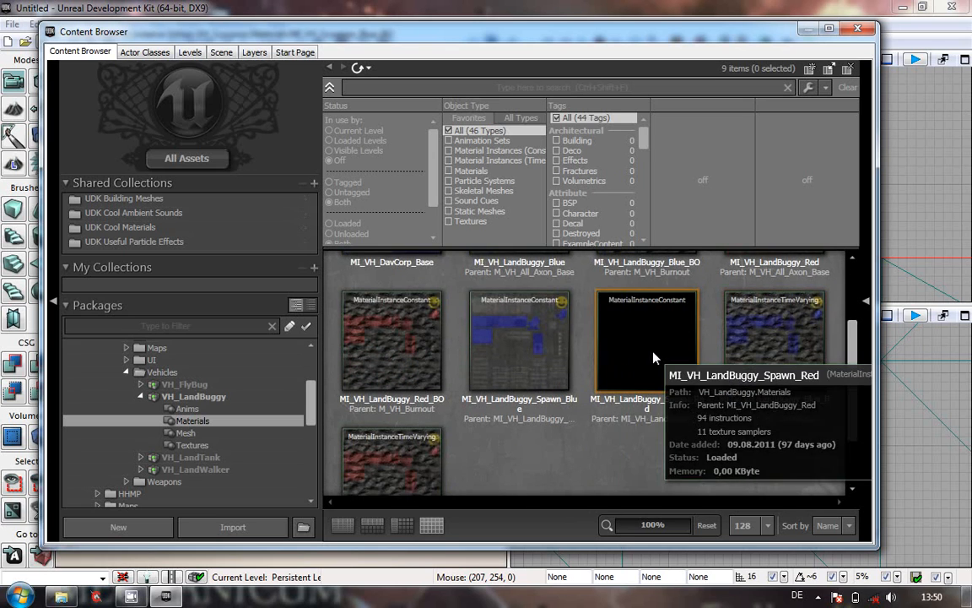
double_click(655, 357)
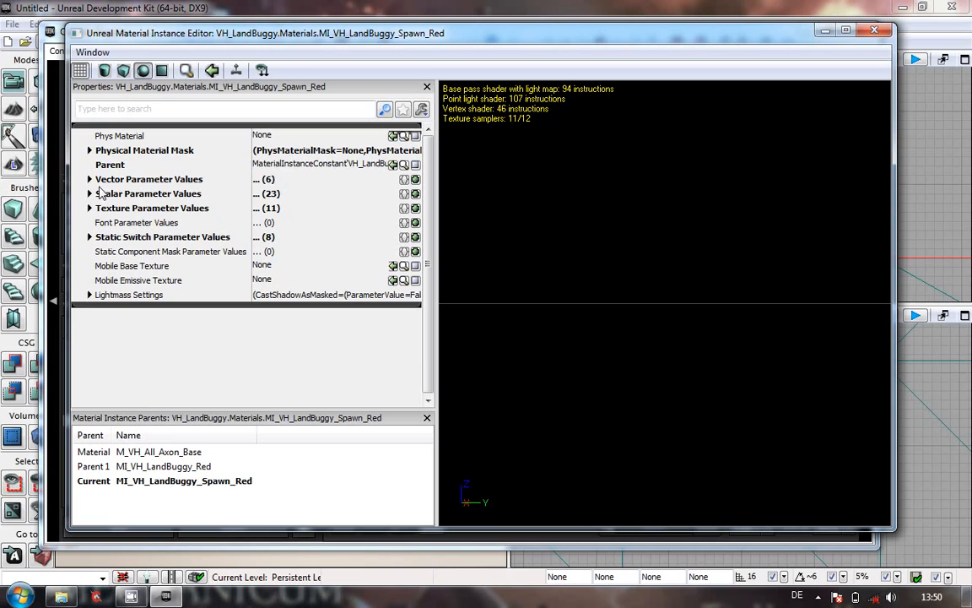
- Inspect the Vector Parameter Values of MI_VH_LandBuggy_Spawn_Red and collapse the group again
click(89, 179)
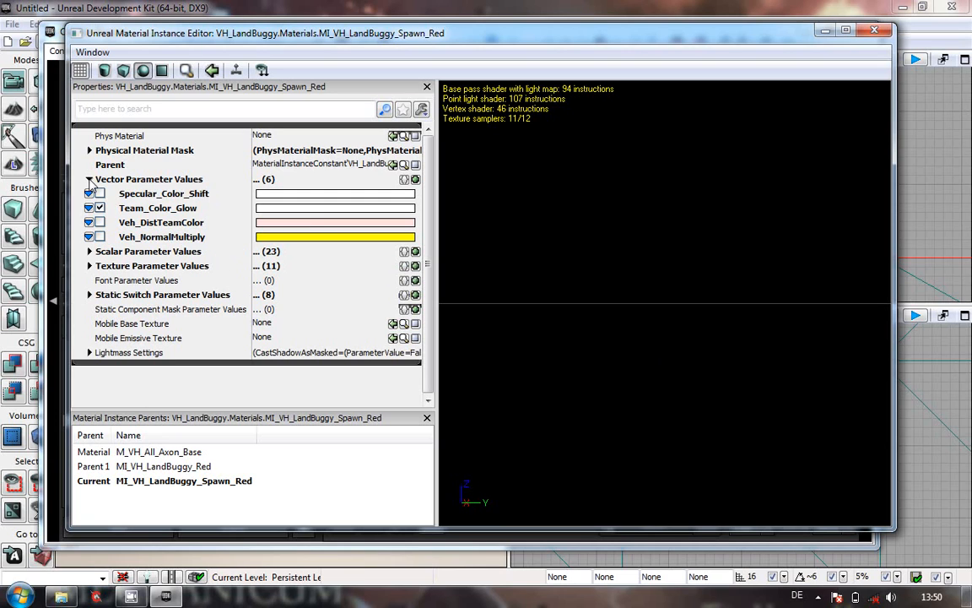
right_click(90, 180)
click(86, 179)
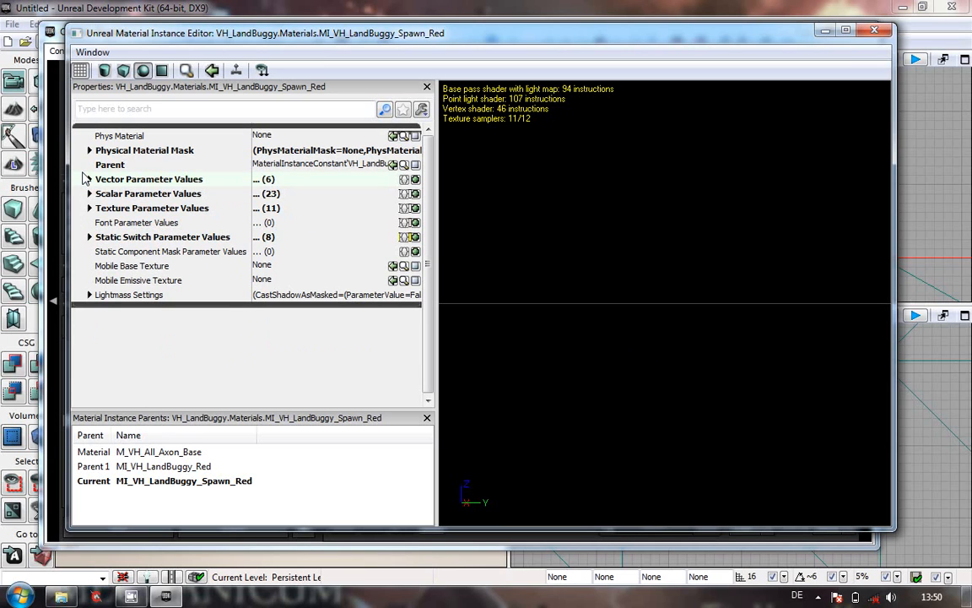
click(88, 180)
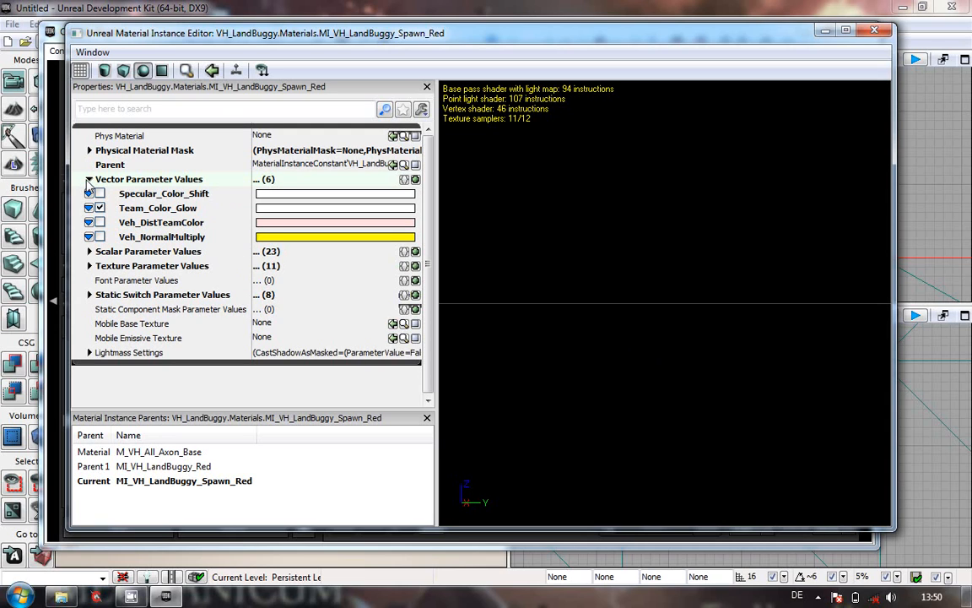
click(88, 180)
- Inspect the Scalar Parameter Values and the 3D preview of the red spawn instance, and close its editor
click(89, 194)
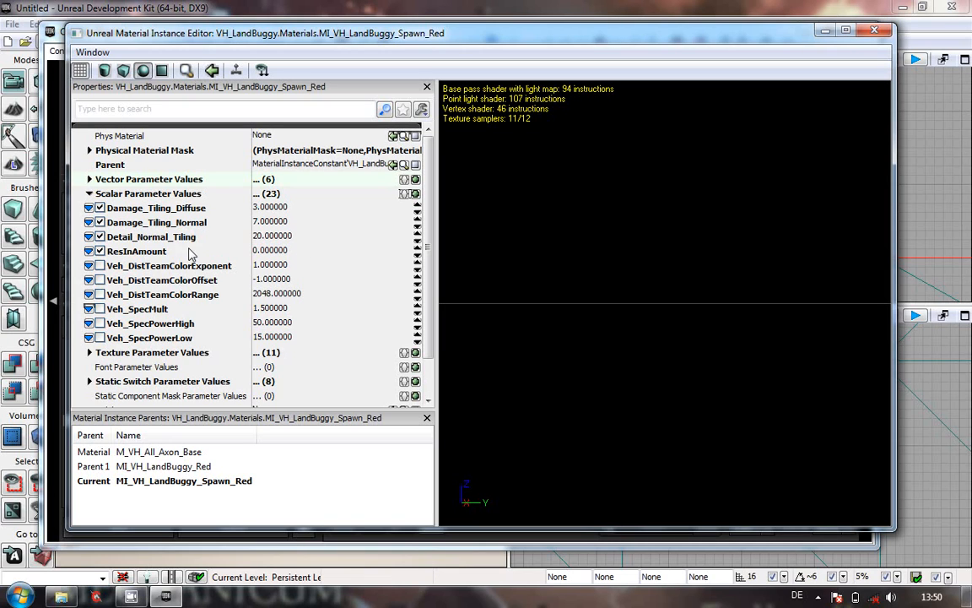
drag(699, 296, 550, 432)
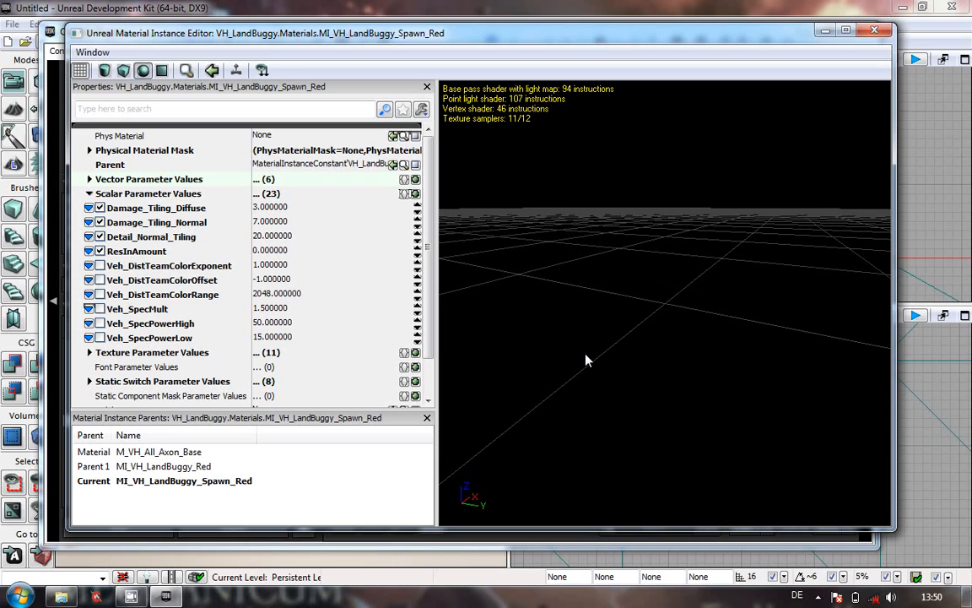
click(877, 30)
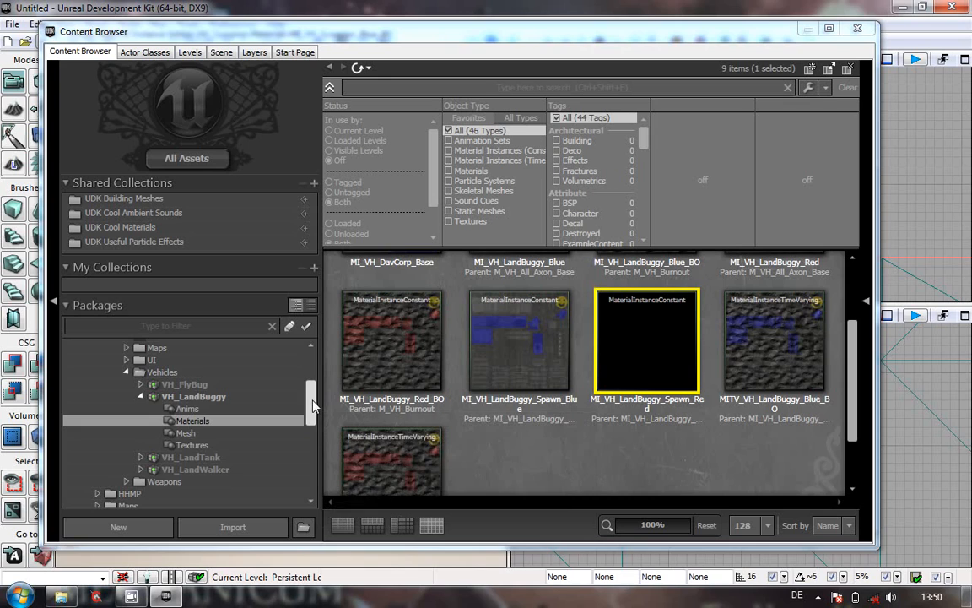
drag(313, 405, 312, 473)
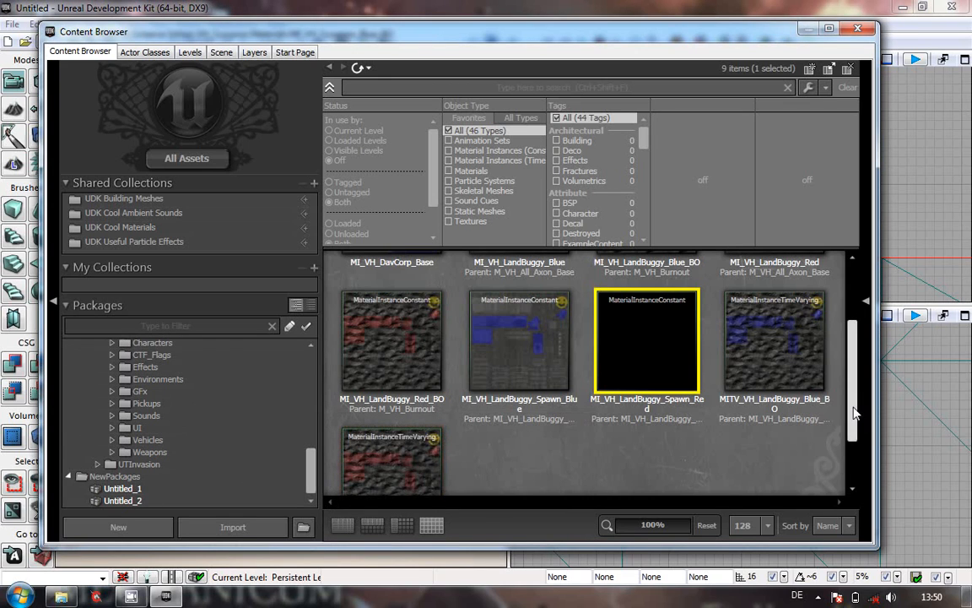
- Review all the LandBuggy material instances, including the time-varying burnout ones, and clear the selection
drag(853, 416, 854, 455)
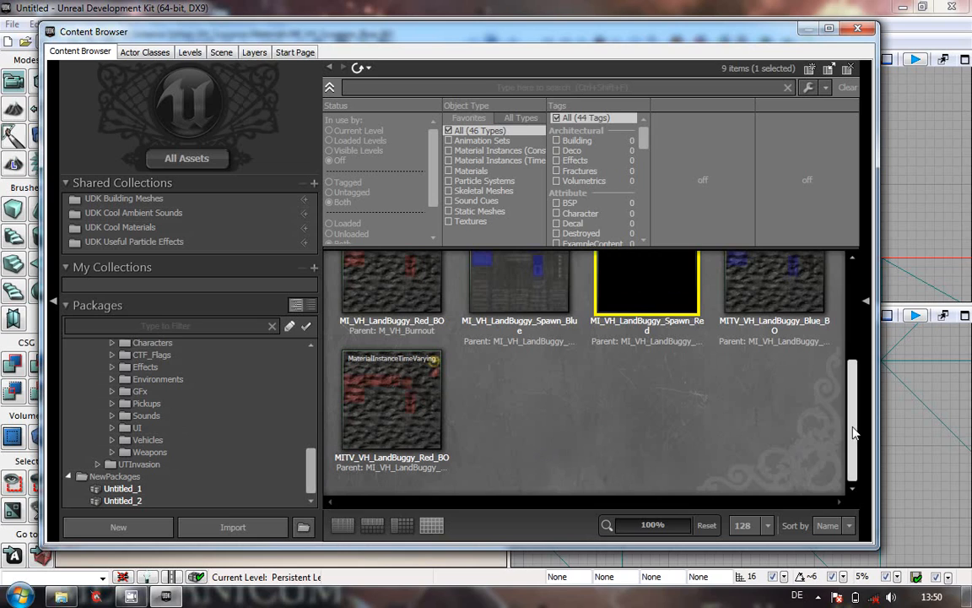
scroll(865, 391, up, 3)
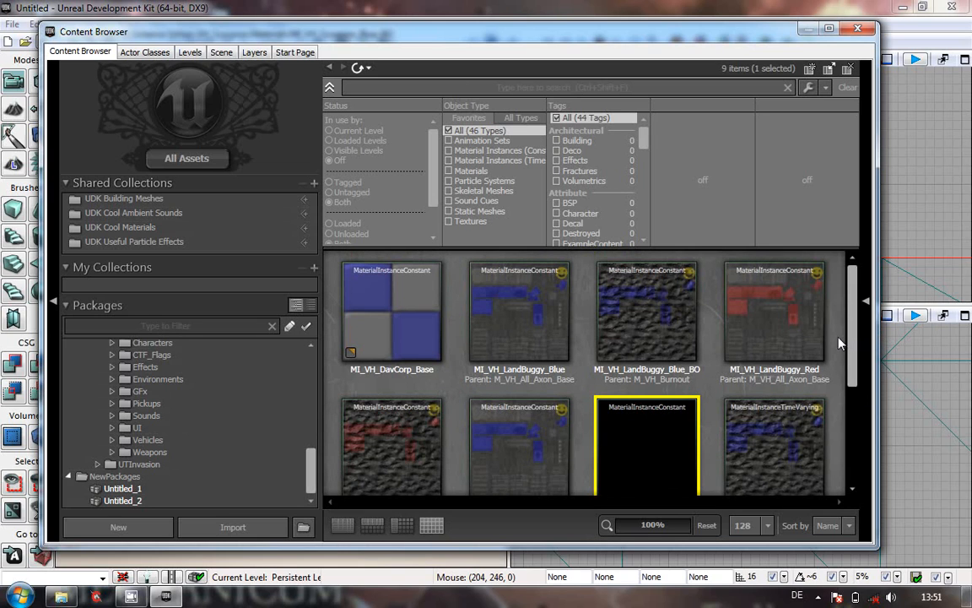
right_click(464, 378)
click(464, 378)
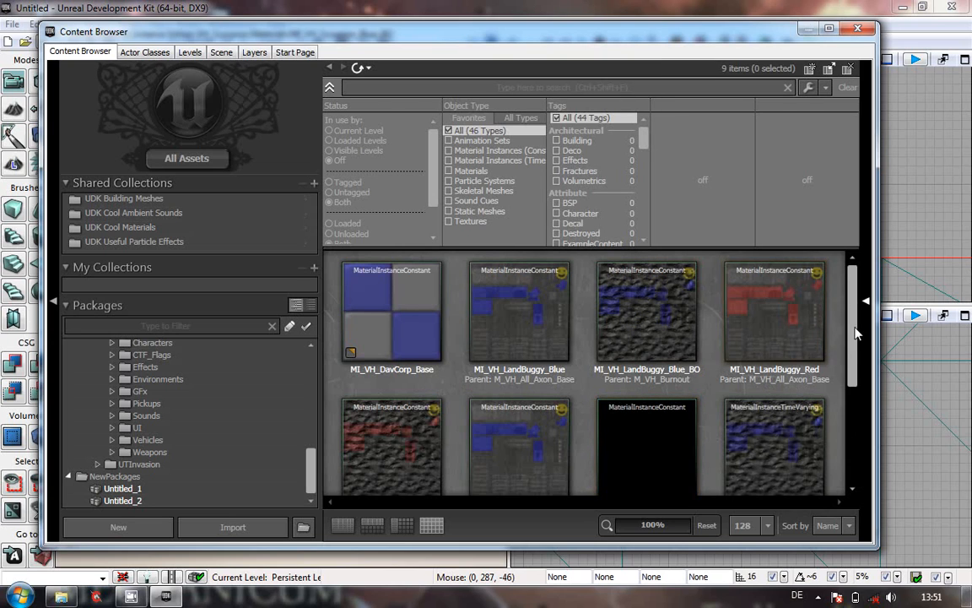
scroll(669, 414, down, 3)
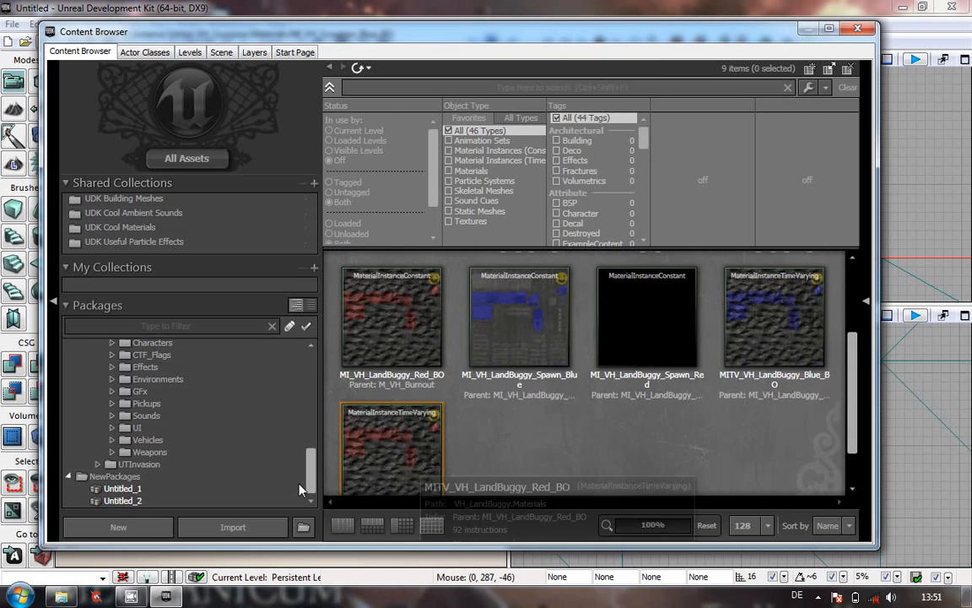
- Show the Materials group of the VH_Cicada package under UT3's Vehicles folder
mouse_move(308, 480)
mouse_down()
mouse_move(309, 459)
mouse_move(309, 470)
mouse_up()
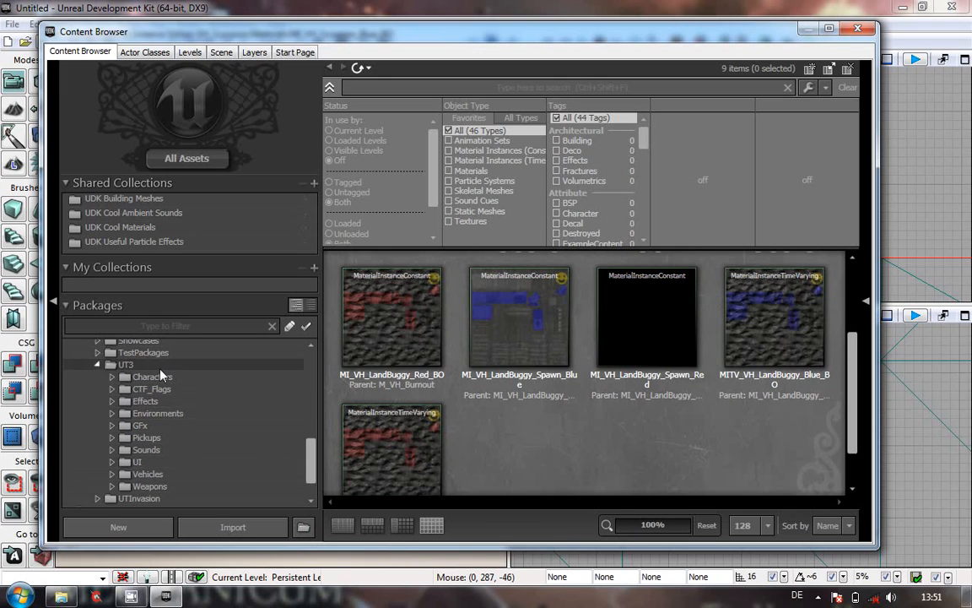
click(113, 475)
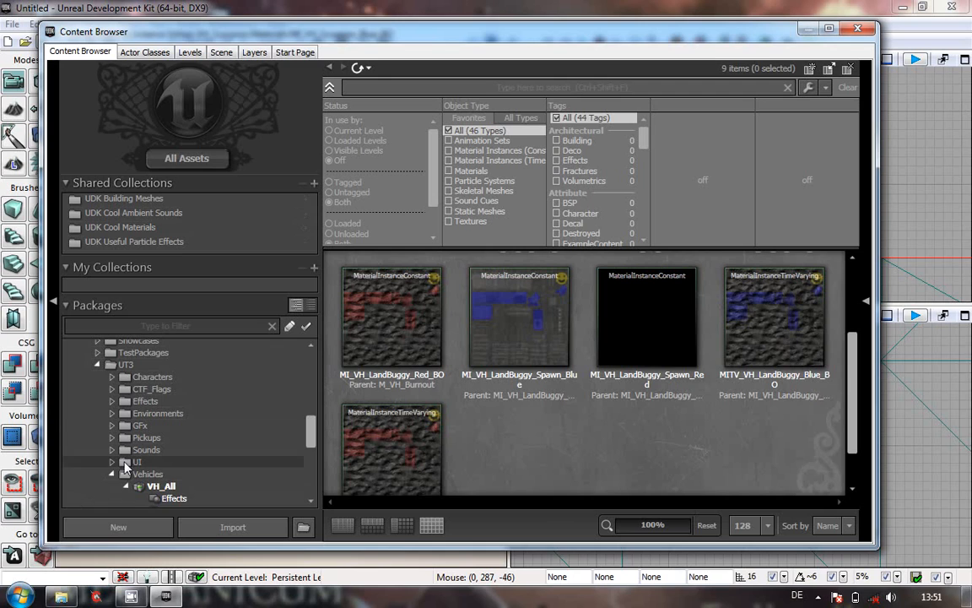
scroll(238, 412, down, 3)
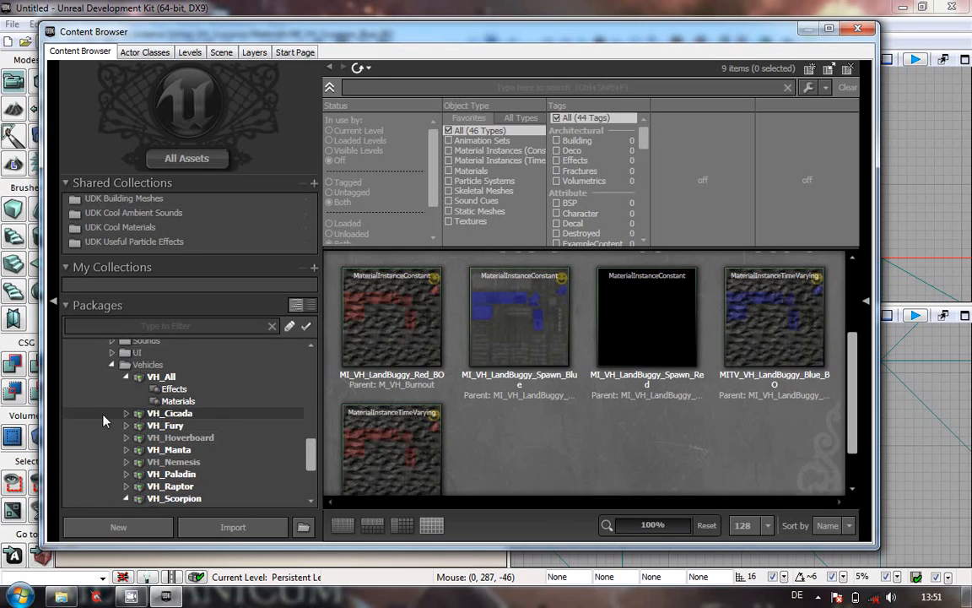
click(125, 412)
click(178, 450)
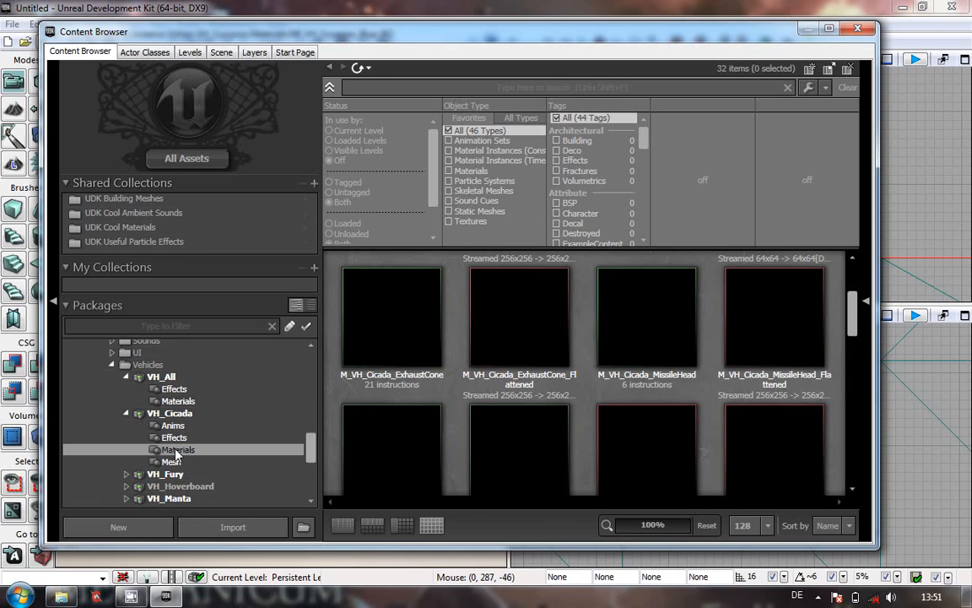
- Look through the VH_Cicada materials, physical materials and textures down to the last one and return to the first
drag(850, 317, 860, 462)
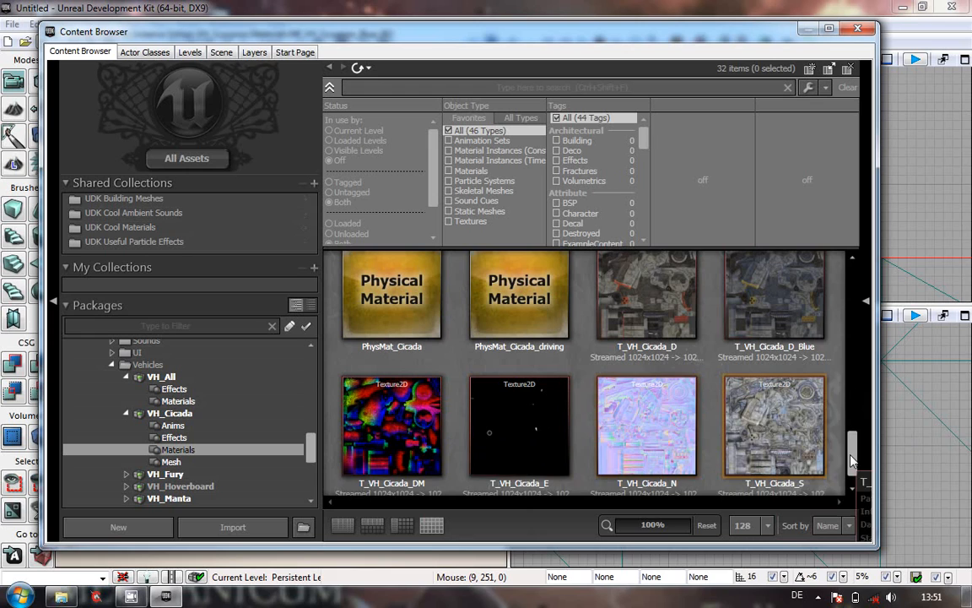
scroll(851, 460, down, 1)
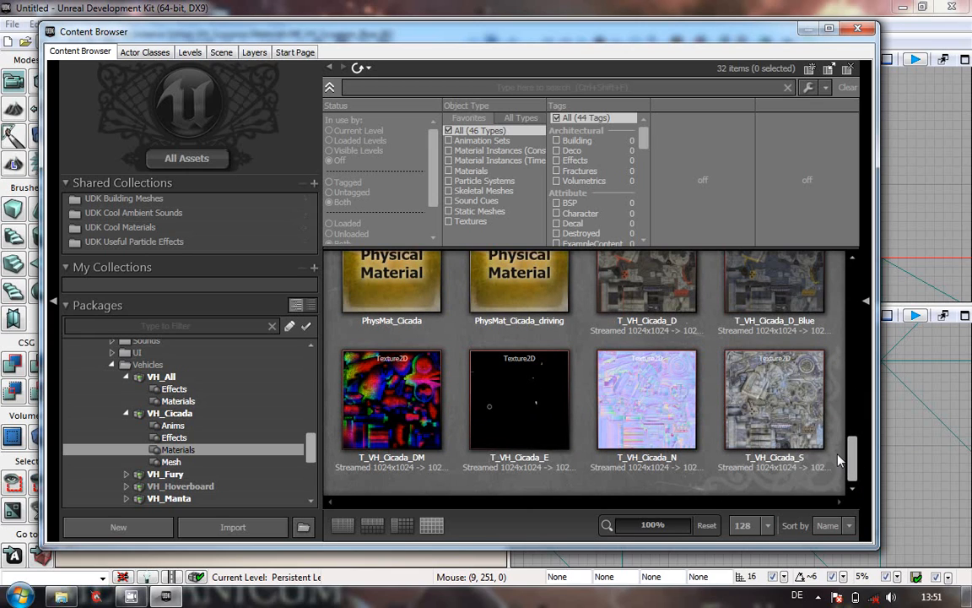
drag(851, 456, 880, 266)
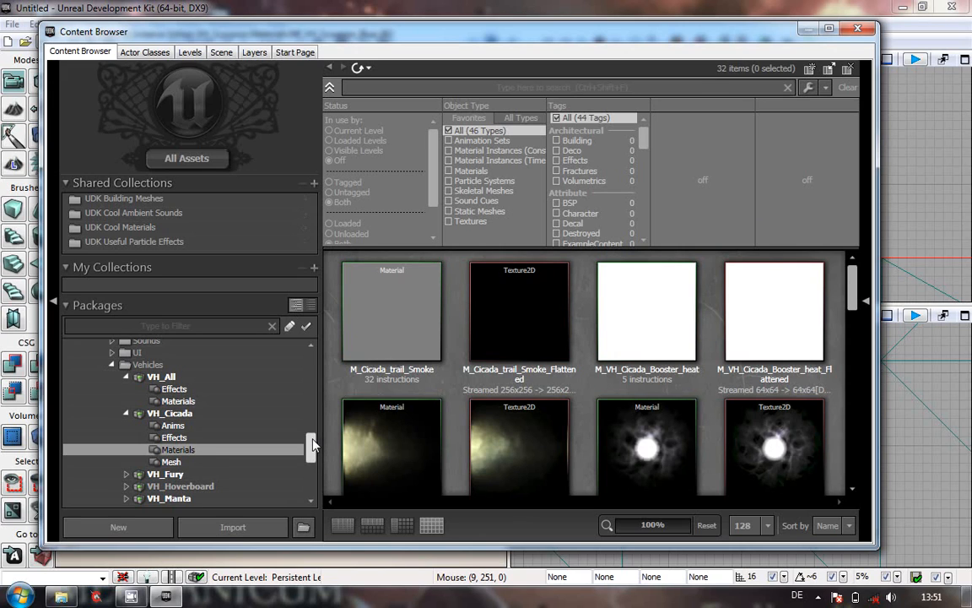
- Collapse the VH_Cicada, VH_All and VH_Scorpion packages, leaving the whole VH_Cicada package's assets on display
click(126, 414)
click(126, 376)
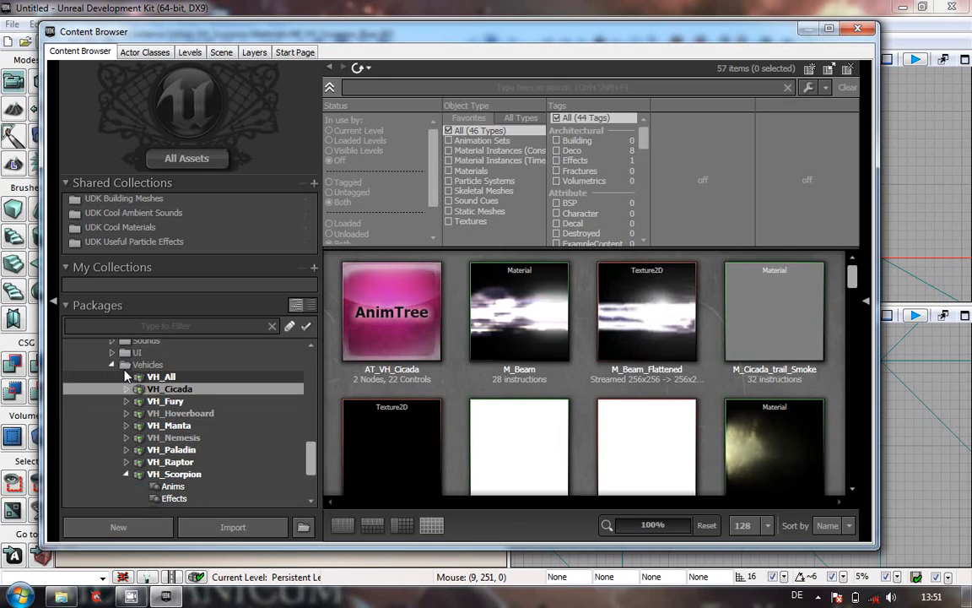
click(127, 475)
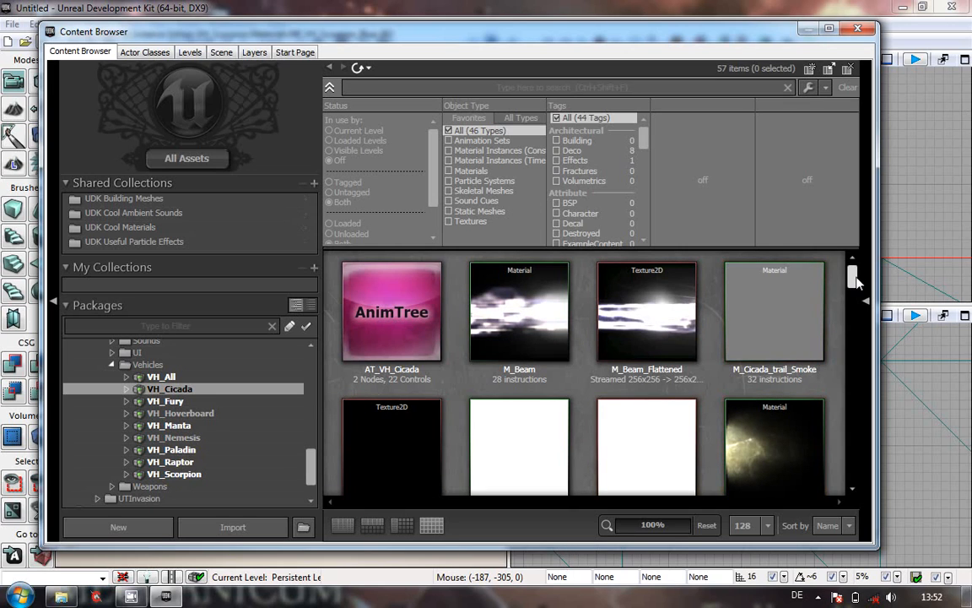
- Examine the Cicada's red and blue team, burnout (BO), spawn and time-varying material instances and their parents
drag(855, 283, 853, 329)
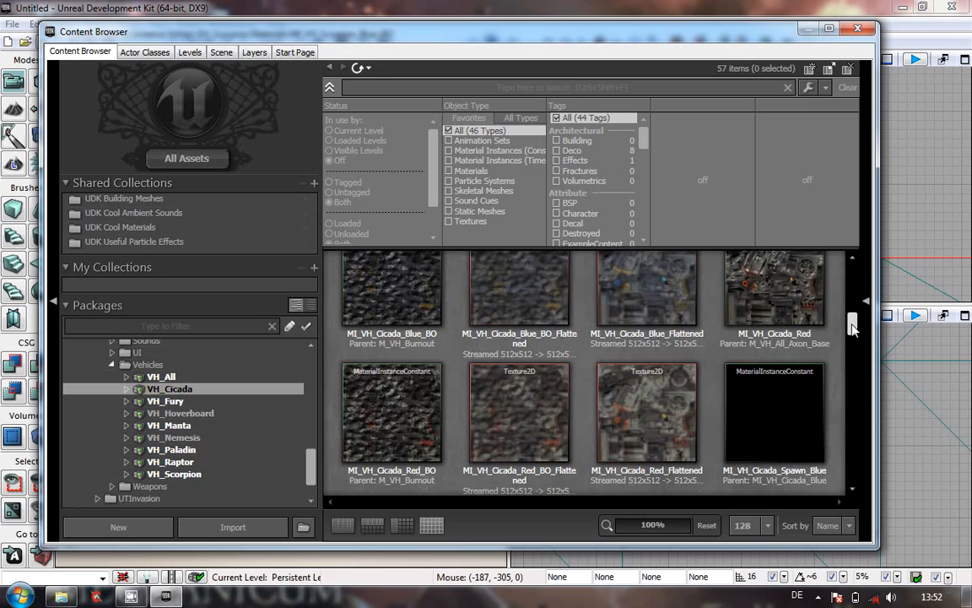
right_click(852, 327)
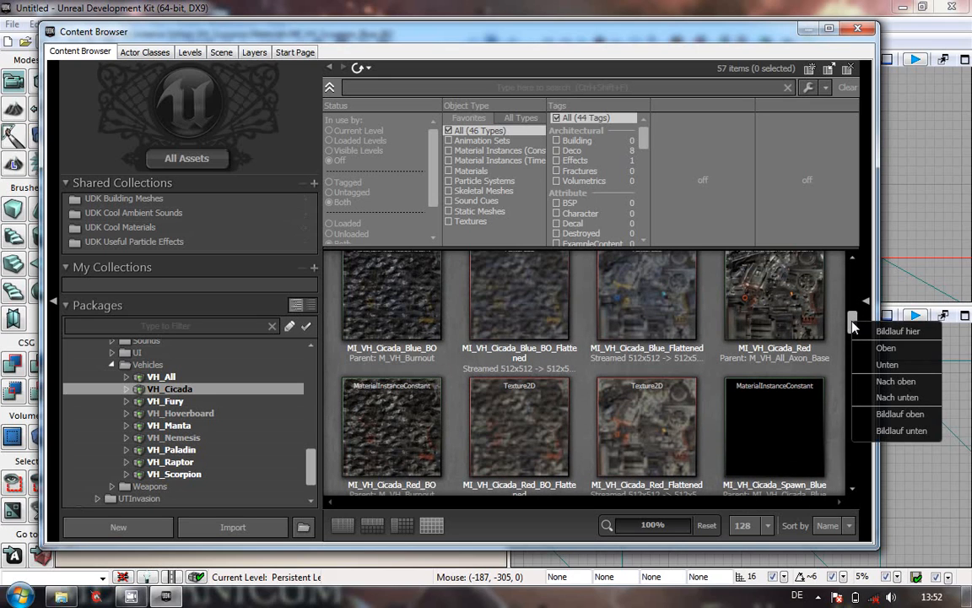
click(835, 390)
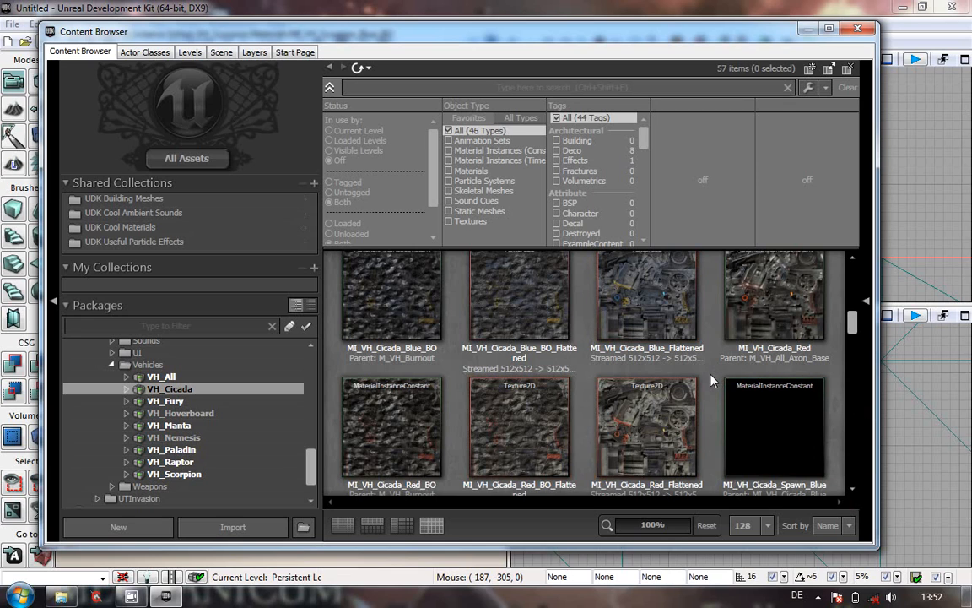
scroll(709, 373, down, 1)
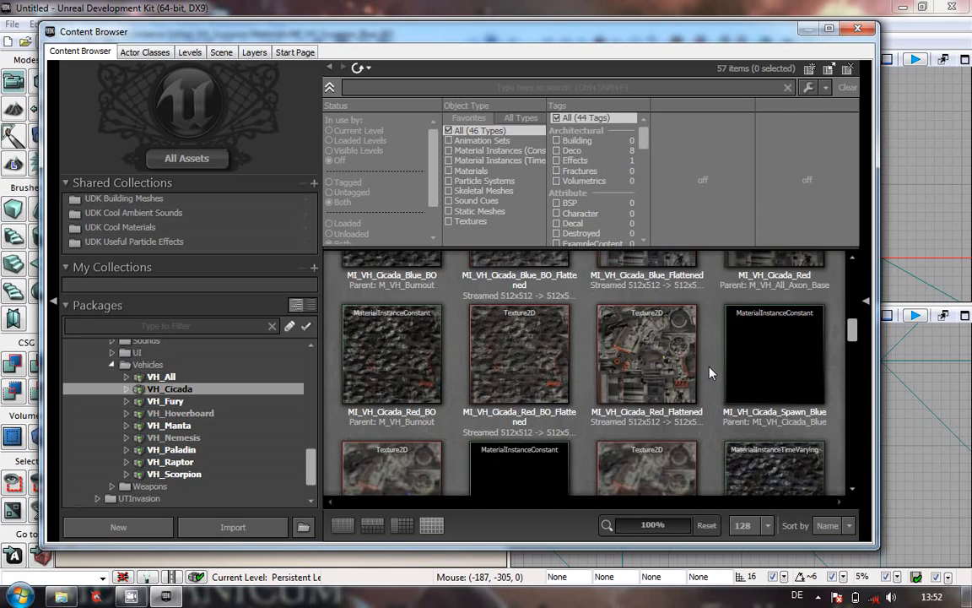
scroll(708, 372, down, 1)
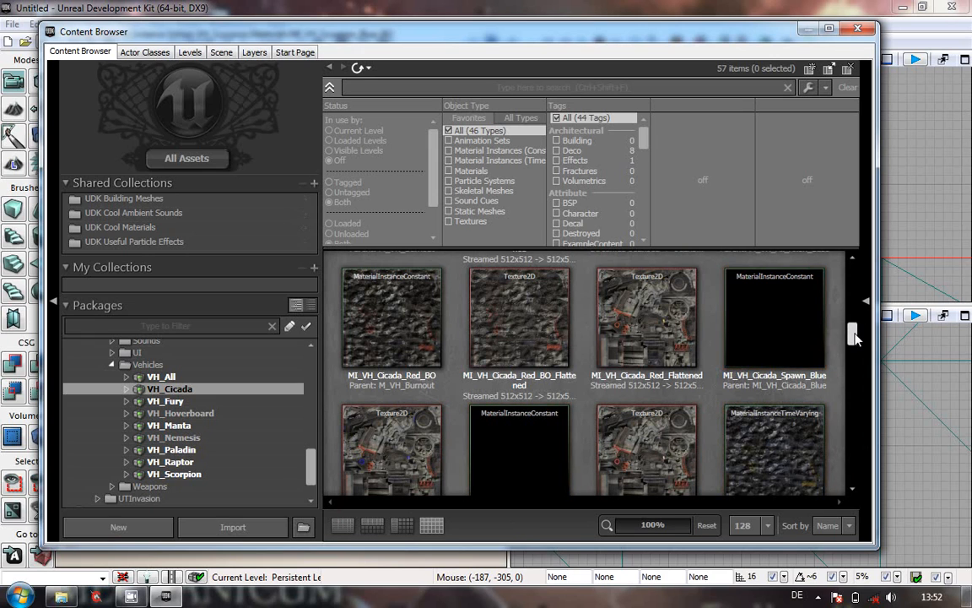
drag(855, 335, 854, 355)
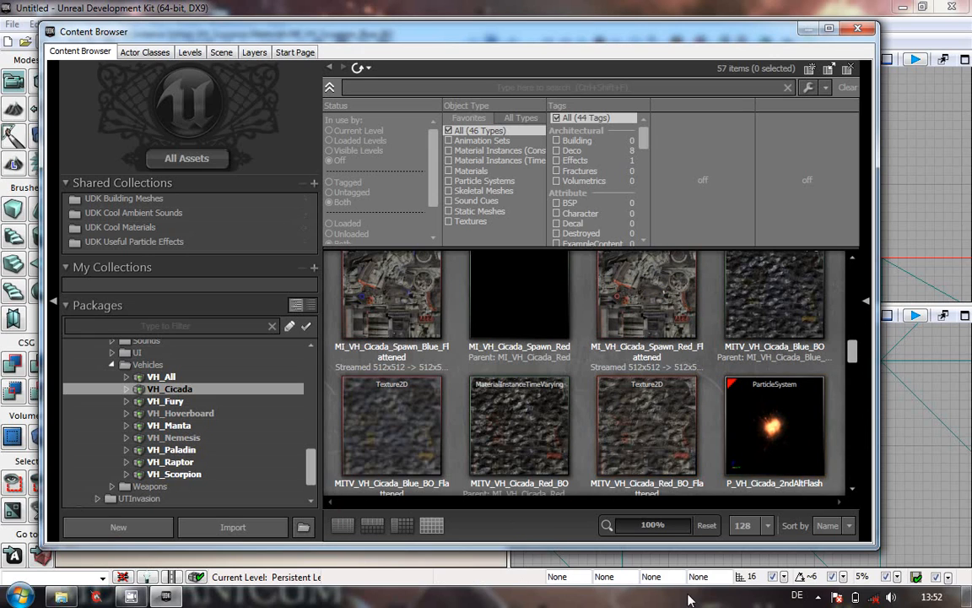
click(817, 596)
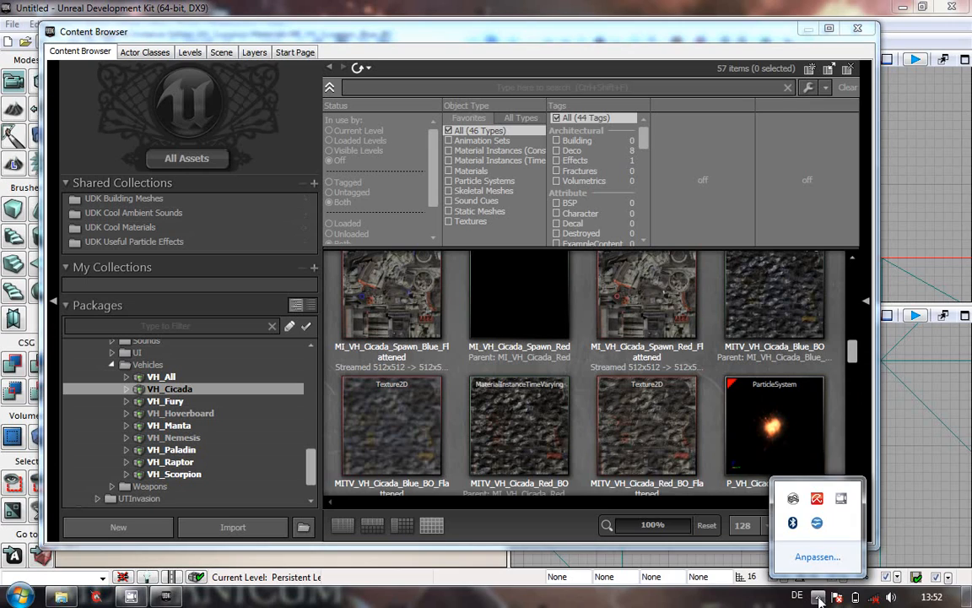
click(817, 522)
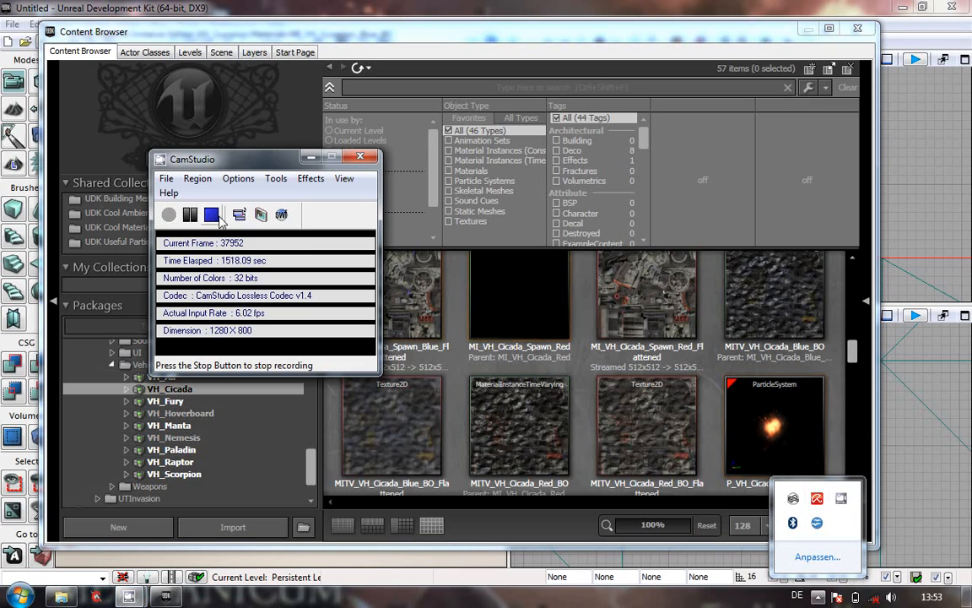